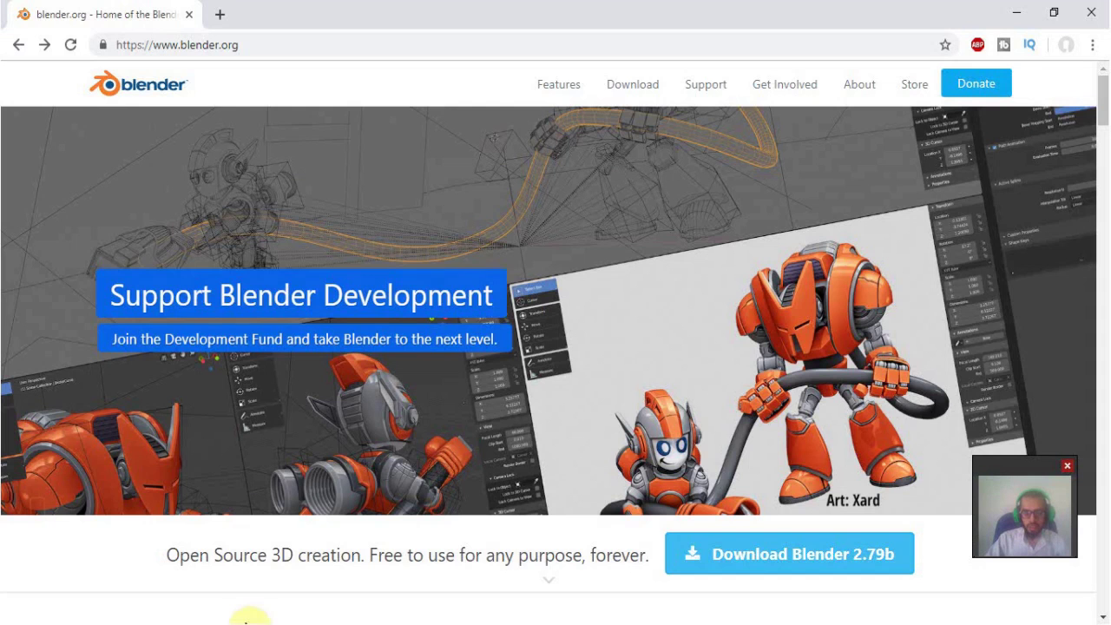
- Go to the Blender 2.79b download page on blender.org
left_click(767, 573)
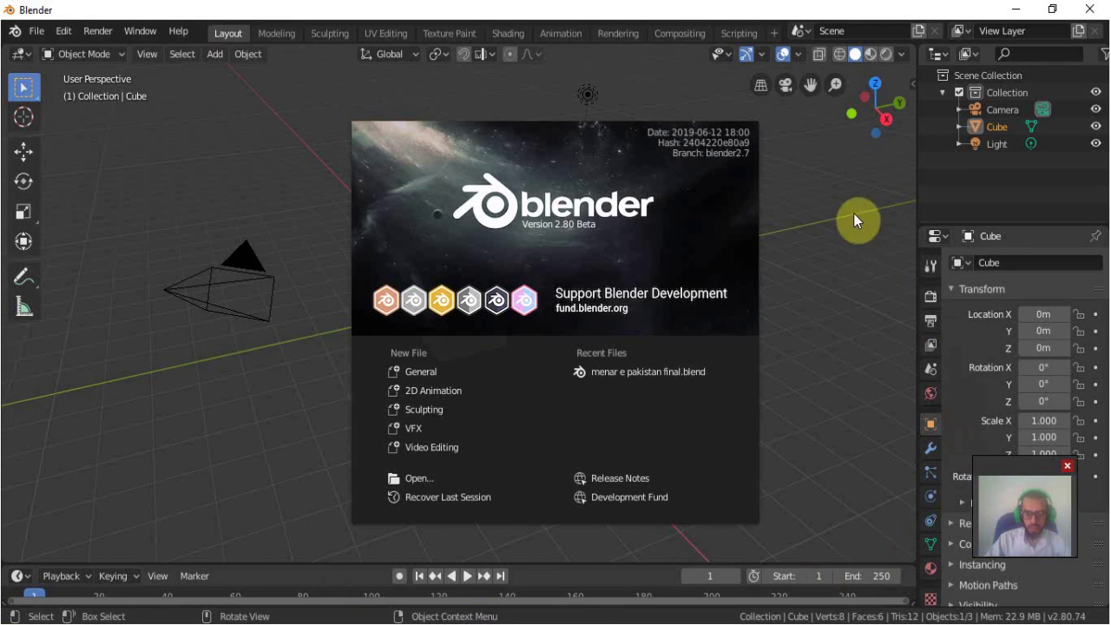
- Dismiss the splash screen, then select the light, the camera and the cube in turn
left_click(892, 280)
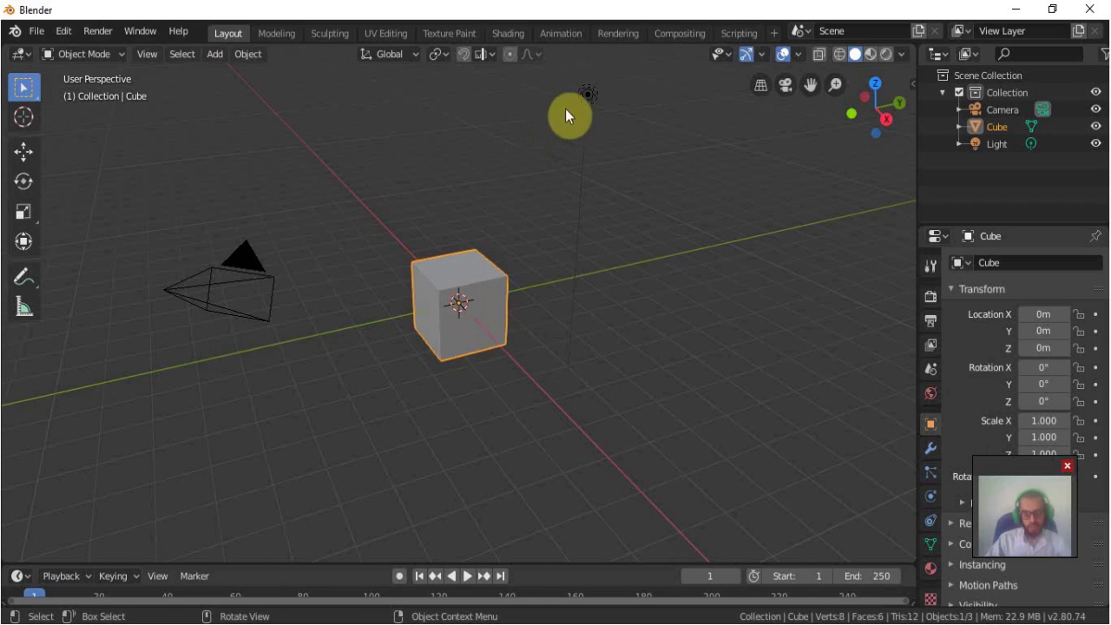
left_click(591, 97)
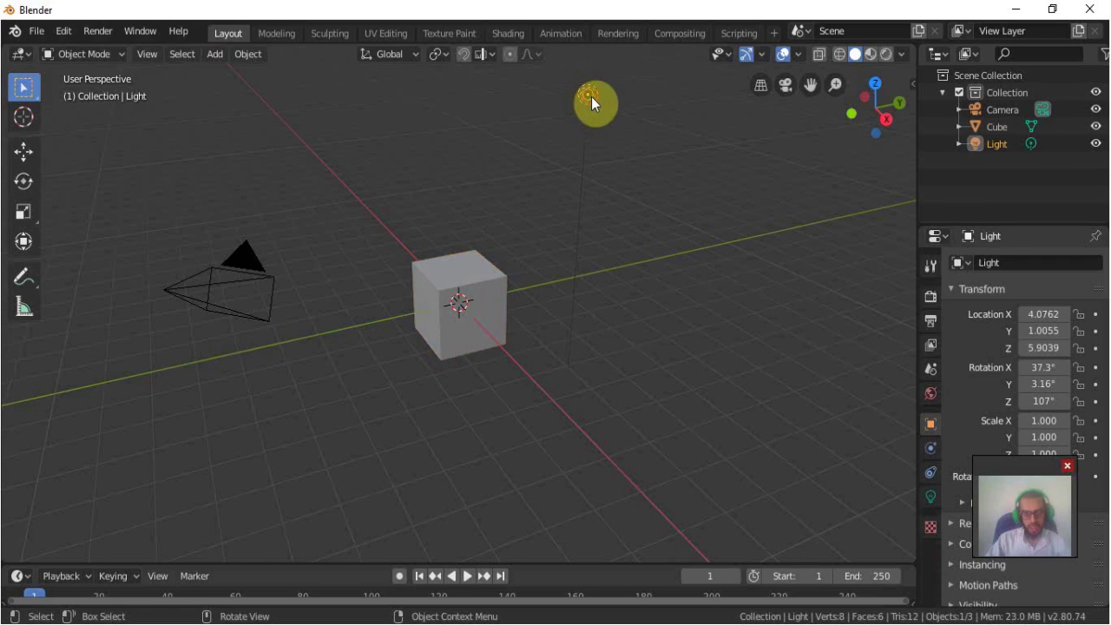
left_click(190, 283)
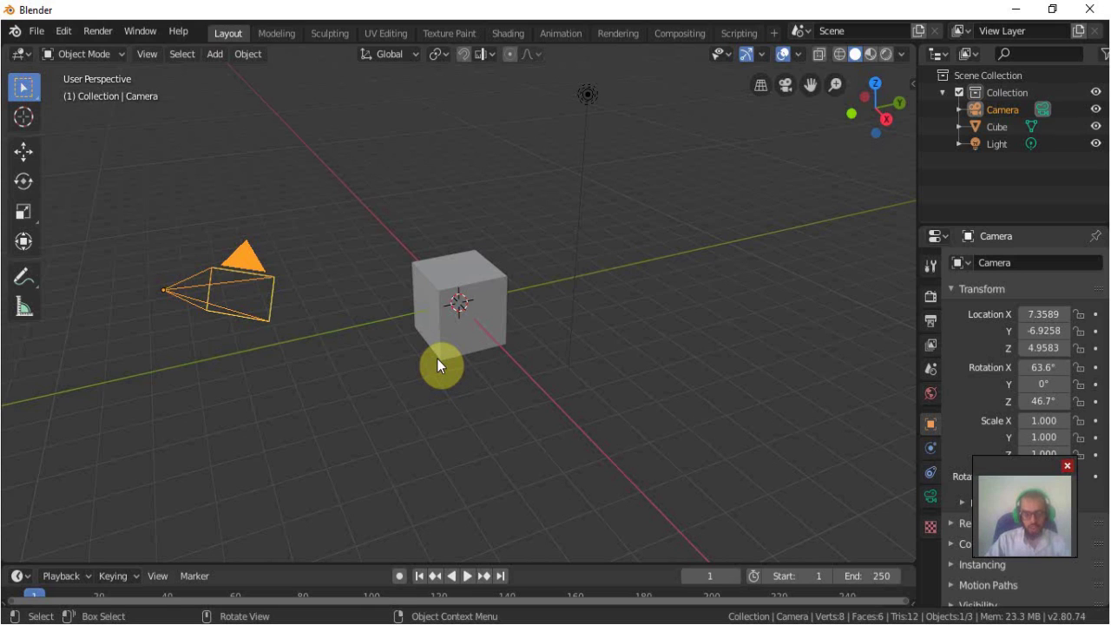
left_click(481, 290)
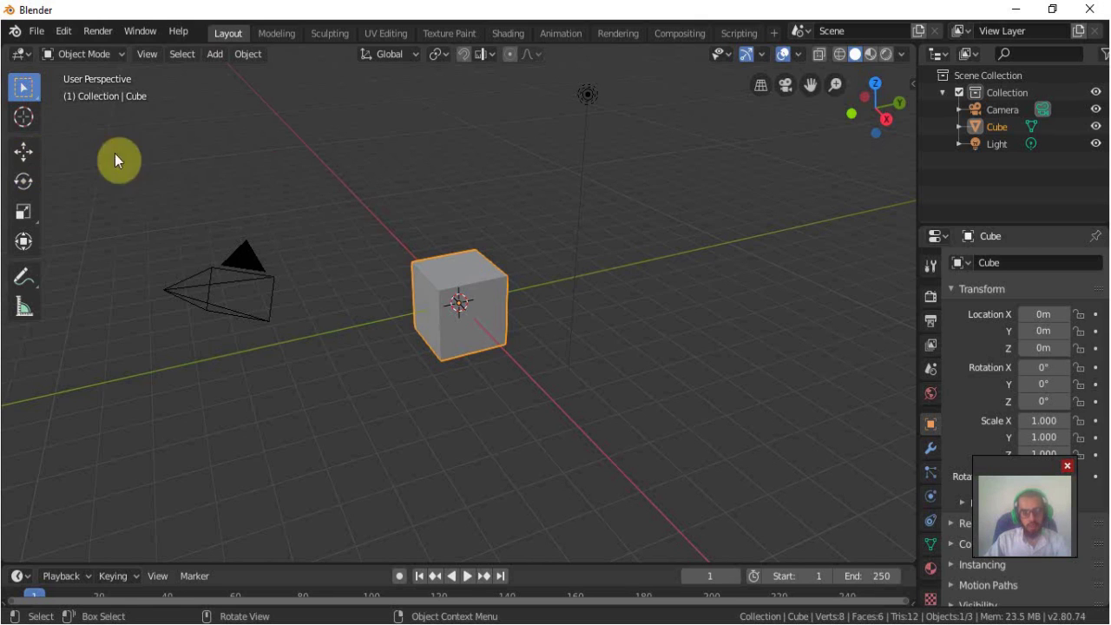
- Try moving the cube freely and along Y, X and Z, cancelling each move back to the origin
left_click_drag(433, 278, 497, 219)
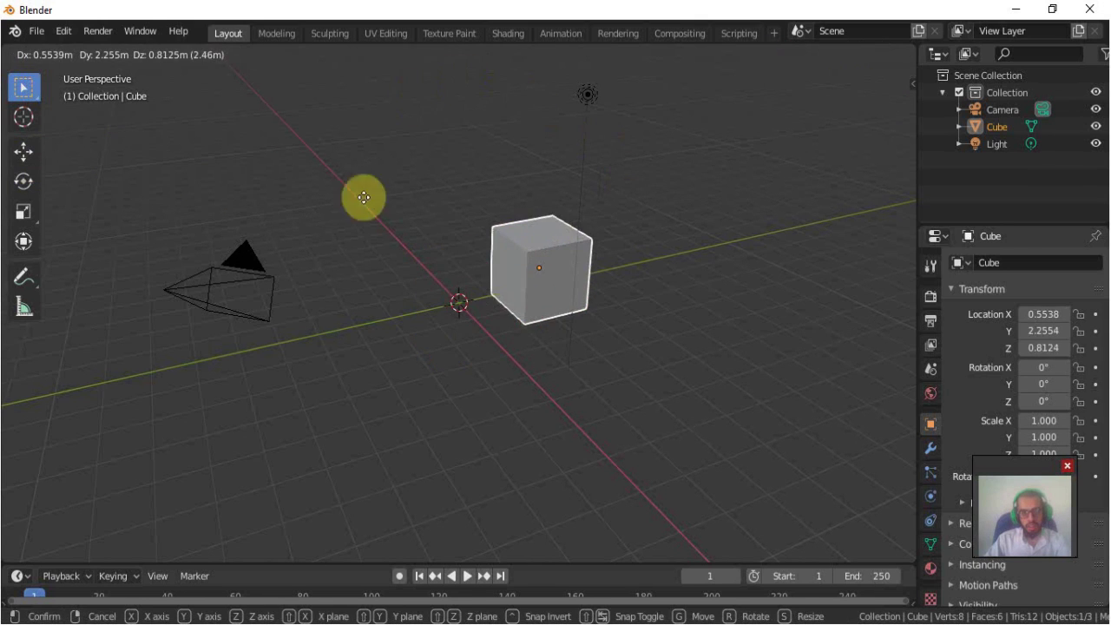
key("Escape")
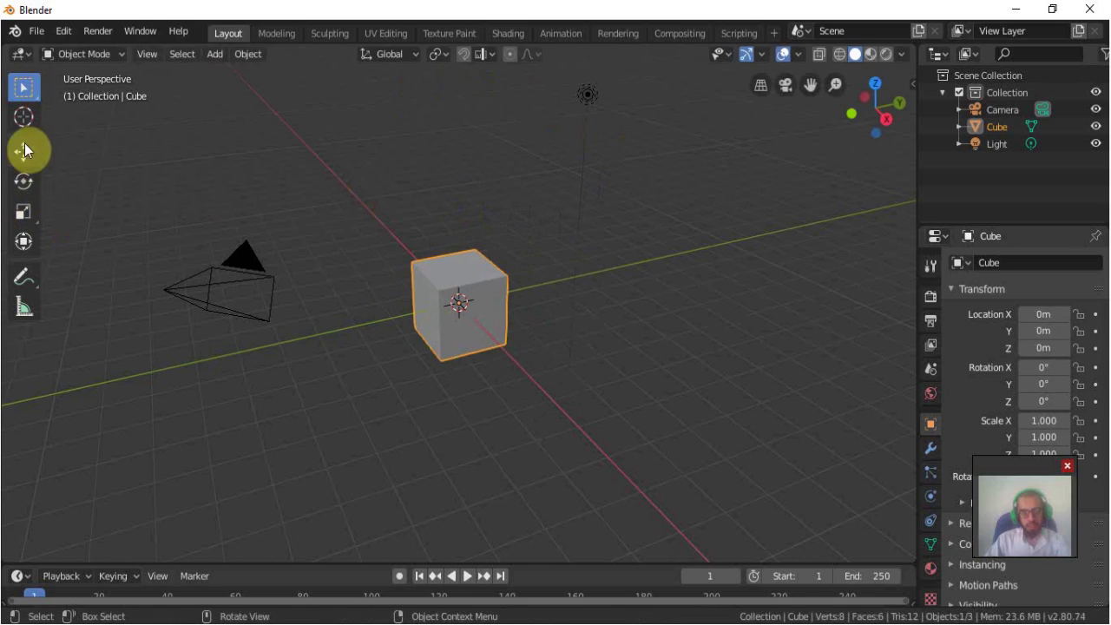
left_click(24, 151)
mouse_move(512, 290)
left_mouse_down()
mouse_move(575, 291)
mouse_move(422, 330)
mouse_move(756, 225)
mouse_move(367, 322)
mouse_move(611, 281)
left_mouse_up()
right_click(612, 280)
mouse_move(486, 330)
left_mouse_down()
mouse_move(331, 190)
mouse_move(491, 385)
mouse_move(441, 342)
left_mouse_up()
right_click(438, 330)
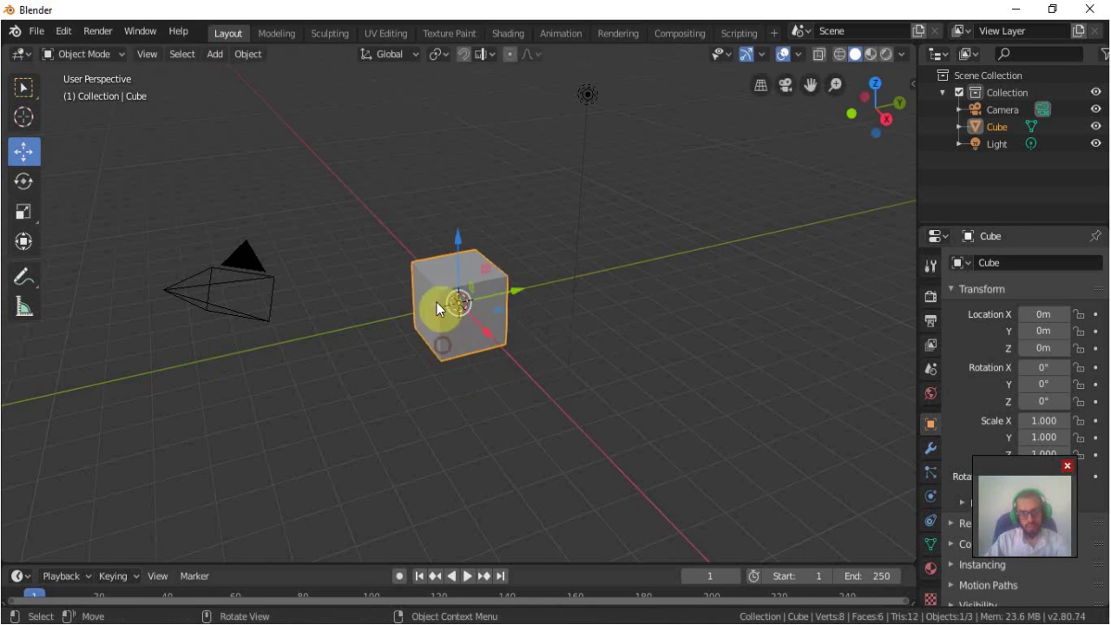
left_click_drag(462, 235, 457, 116)
right_click(457, 116)
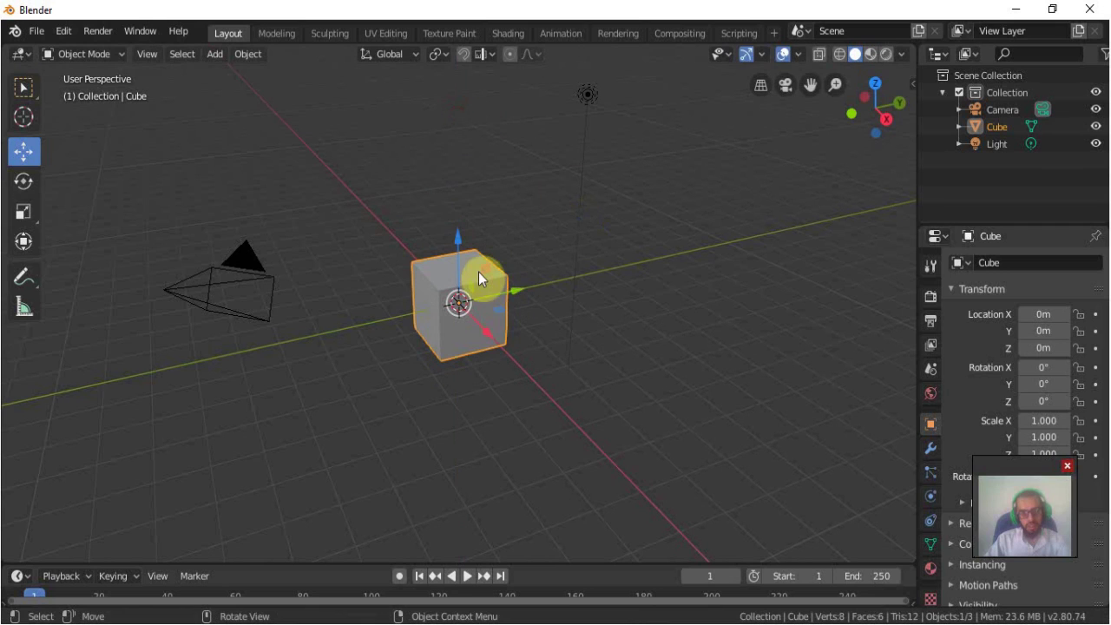
- Try rotating the cube with the Rotate tool and R, cancelling to keep 0° rotation
left_click(17, 187)
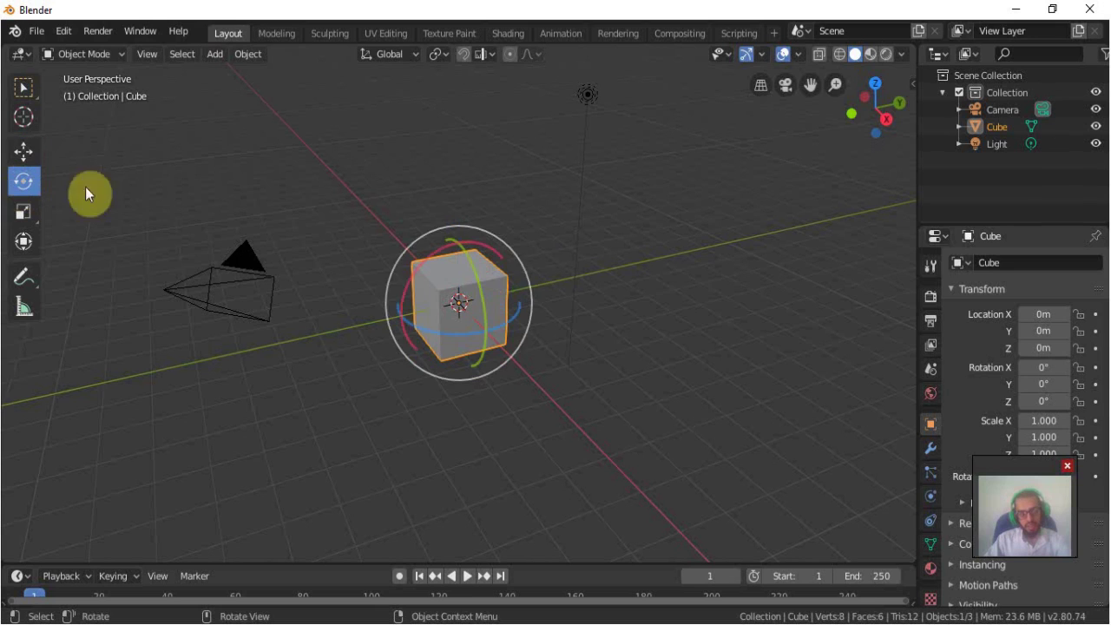
left_click_drag(431, 255, 458, 238)
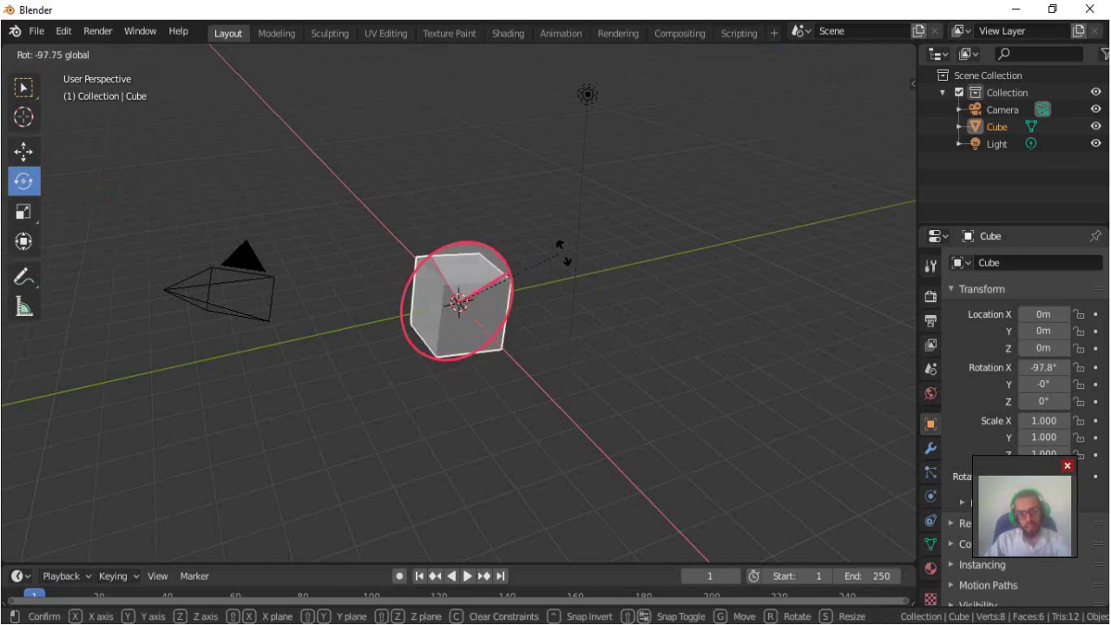
left_click_drag(458, 238, 347, 297)
right_click(350, 296)
key("r")
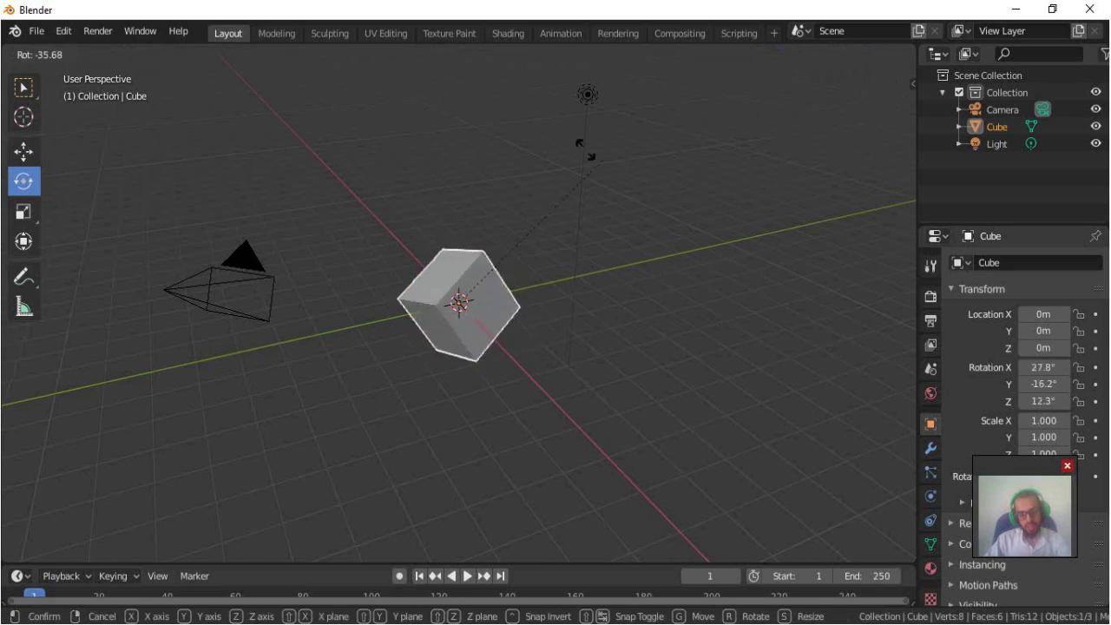
right_click(616, 174)
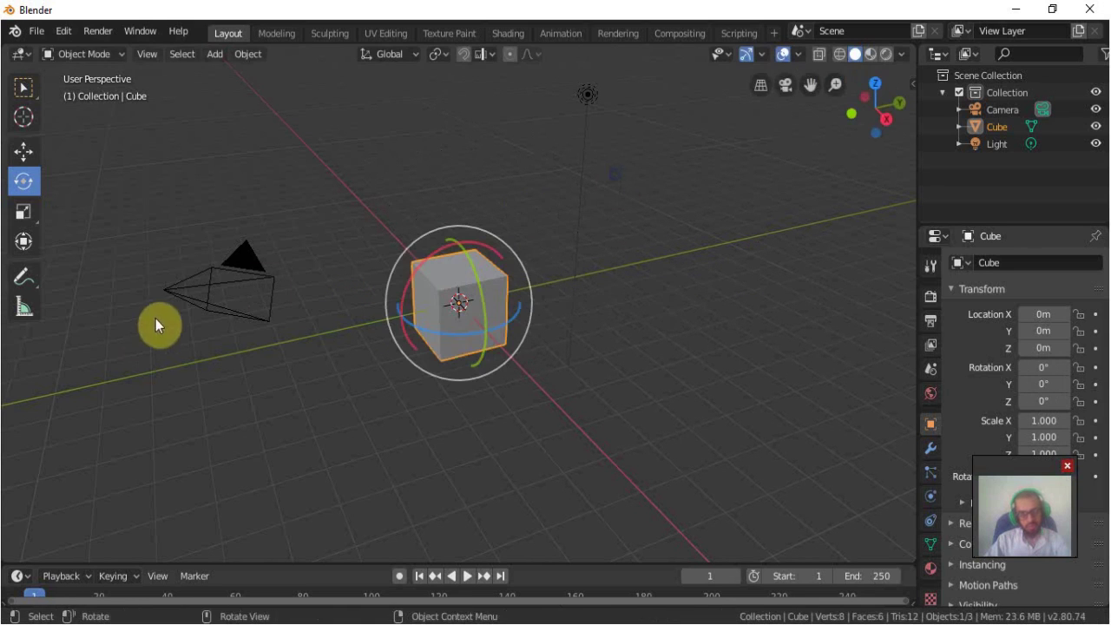
- Scale the cube to 1.880 on Y and 1.728 on Z with the Scale tool
left_click(18, 215)
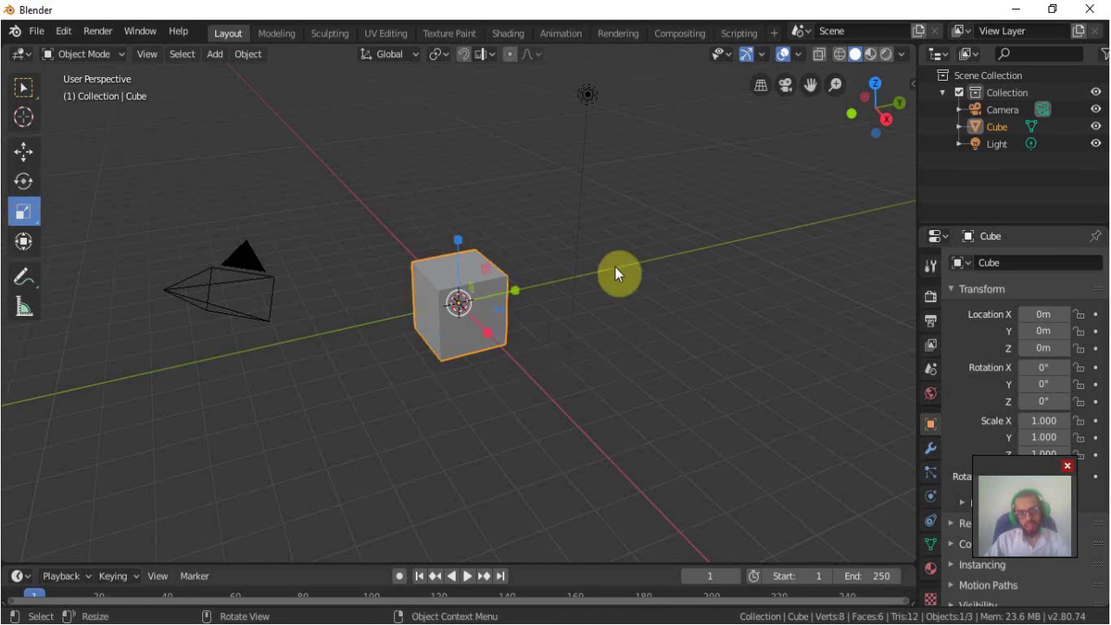
left_click_drag(519, 291, 571, 289)
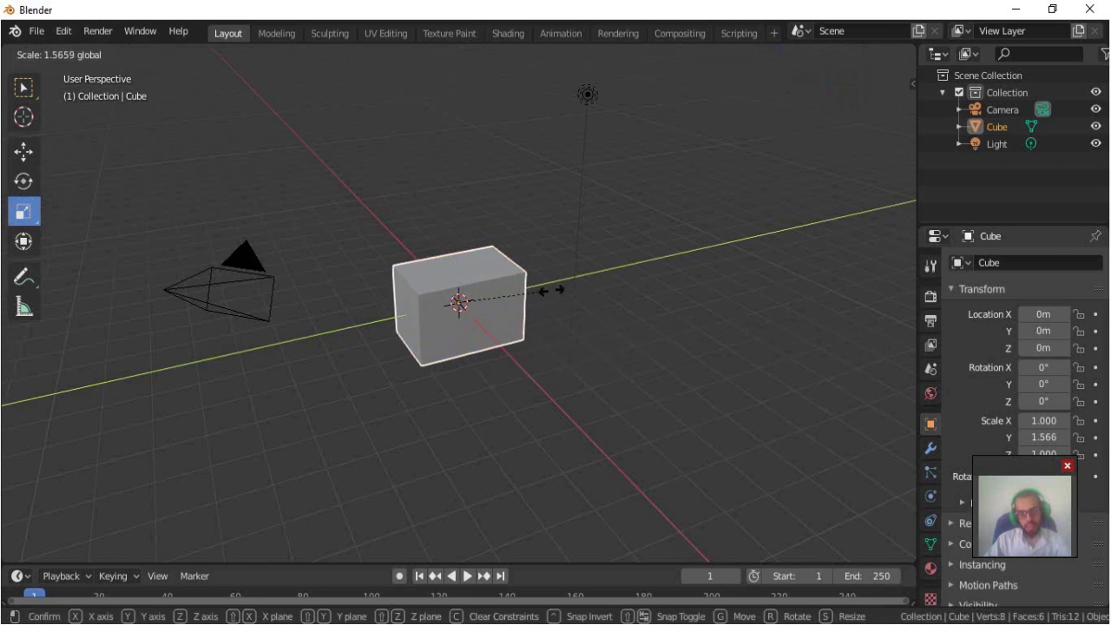
left_click_drag(455, 248, 472, 211)
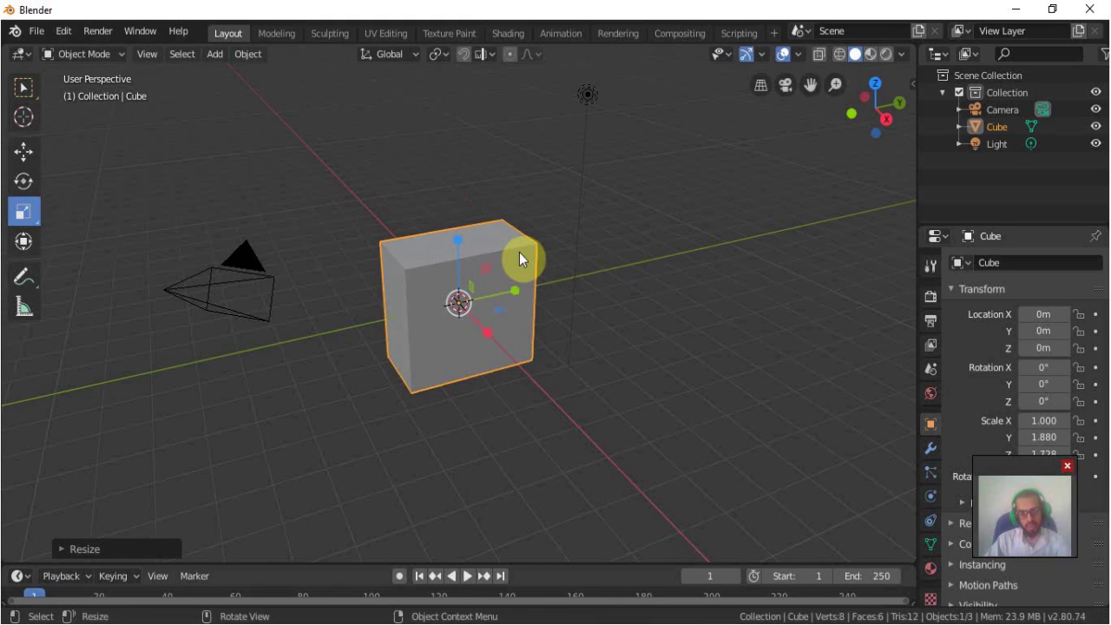
key("w")
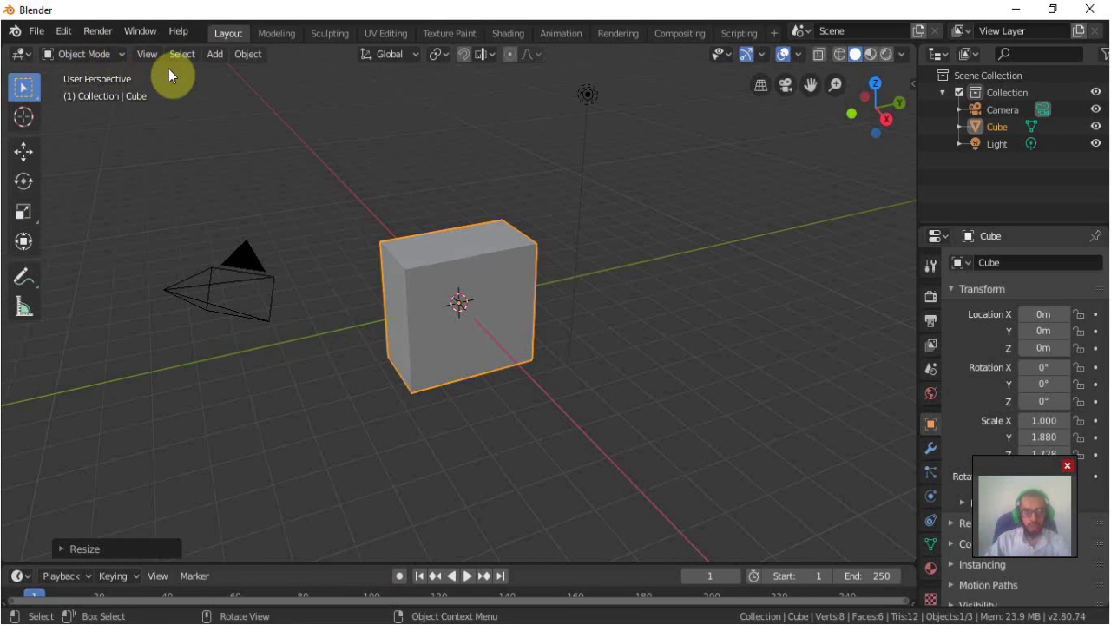
left_click(213, 56)
mouse_move(260, 74)
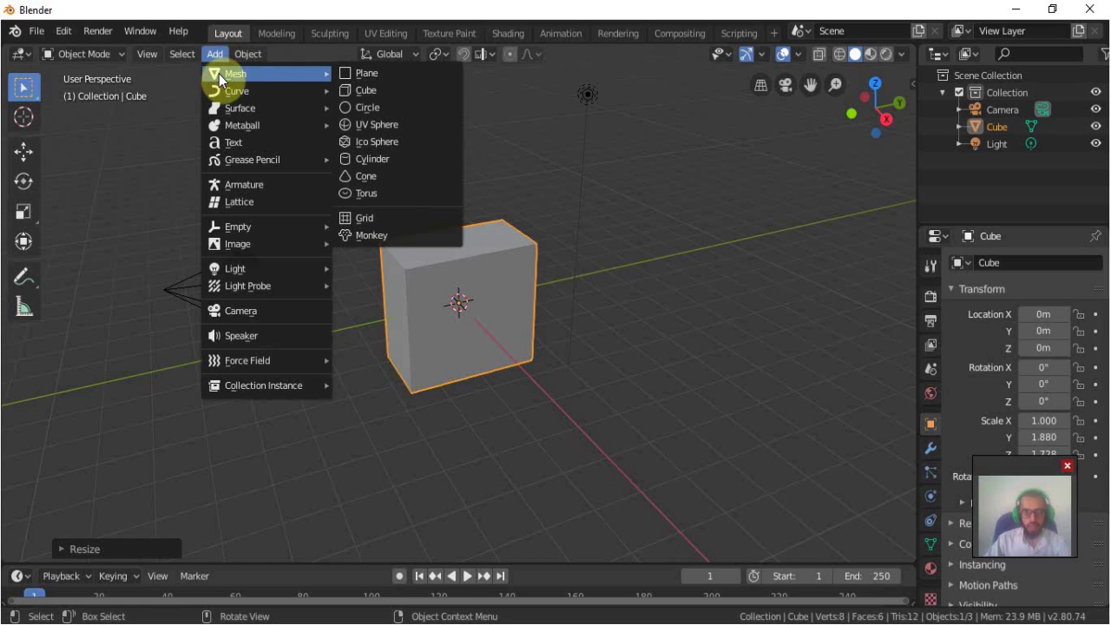
- Add a UV sphere at the origin and a torus at a repositioned 3D cursor
left_click(383, 124)
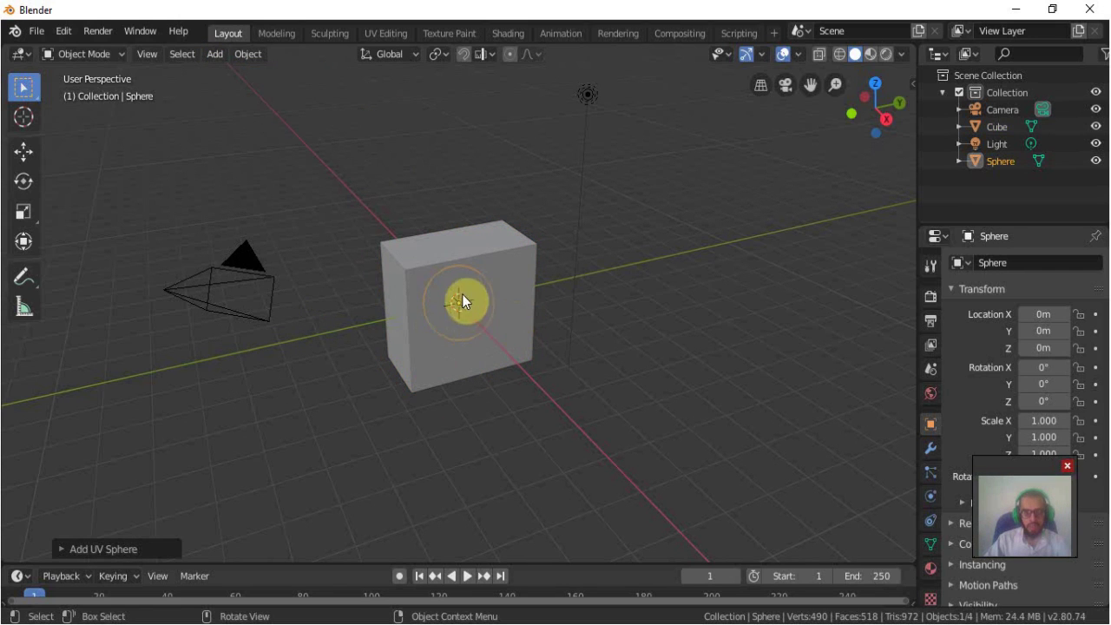
left_click(19, 127)
left_click(306, 152)
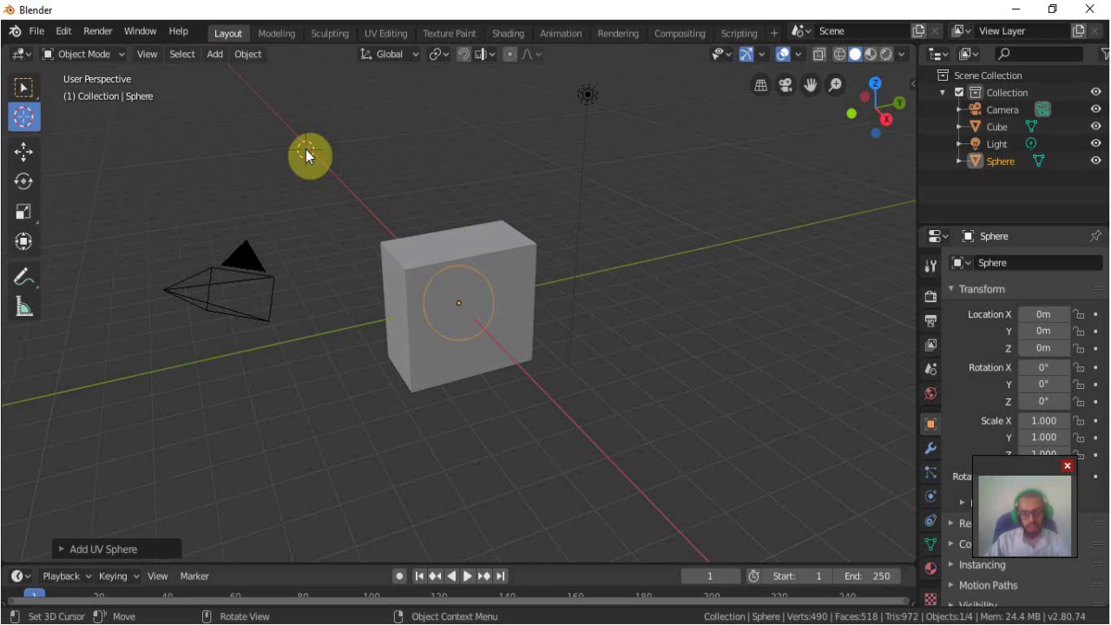
left_click_drag(305, 149, 8, 148)
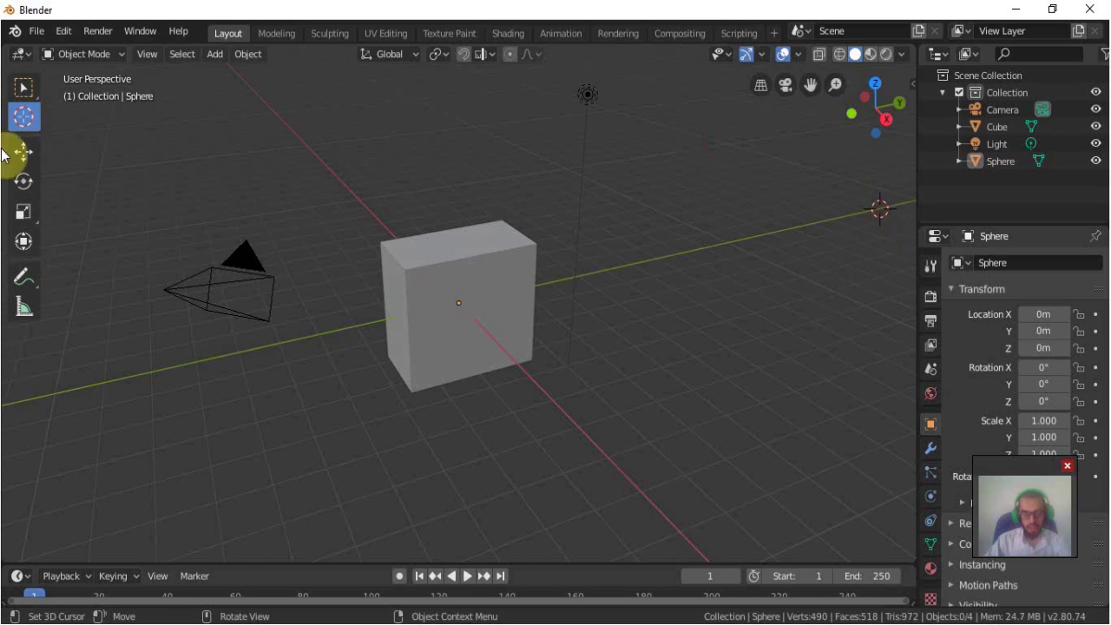
left_click(222, 57)
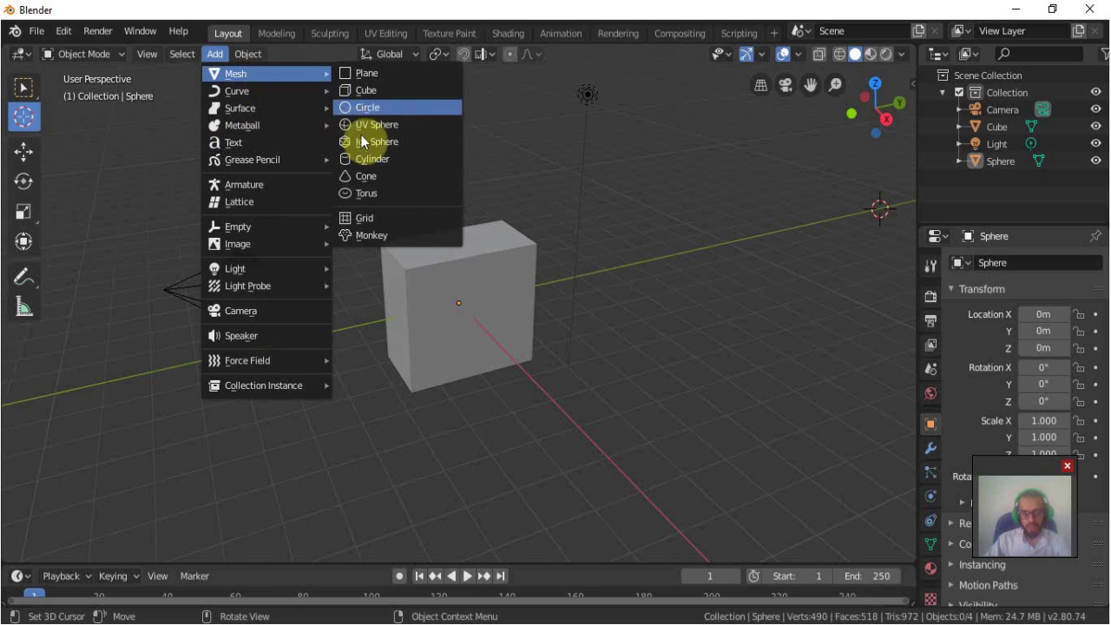
left_click(371, 196)
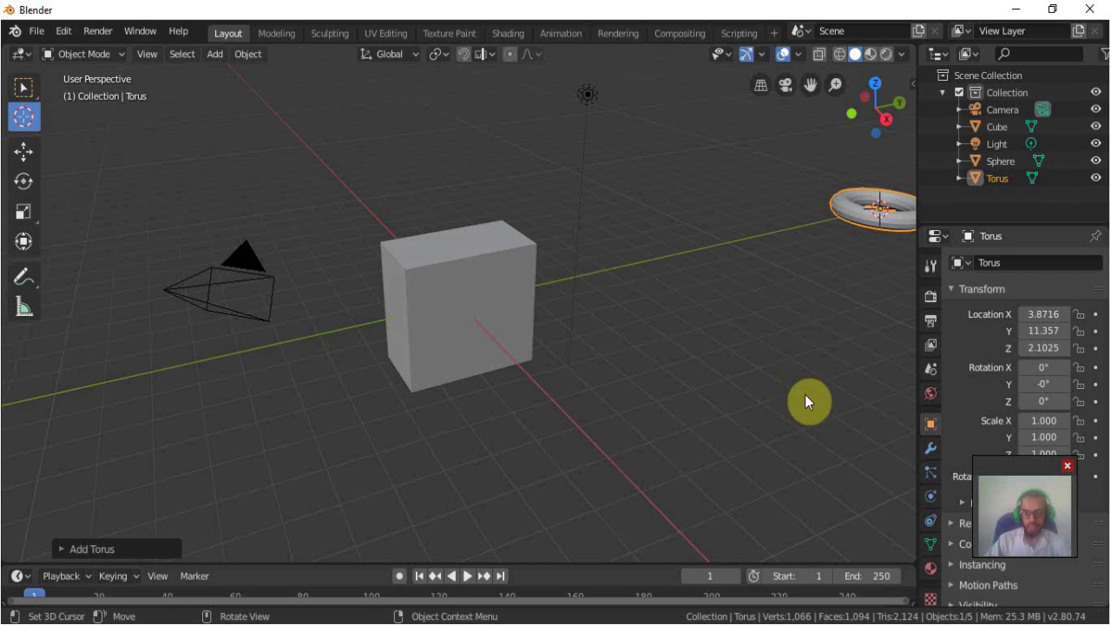
- Orbit, zoom out and pan until the cube, torus, camera and light are all in view
mouse_move(776, 409)
middle_mouse_down()
mouse_move(736, 421)
mouse_move(769, 372)
mouse_move(699, 384)
mouse_move(625, 337)
middle_mouse_up()
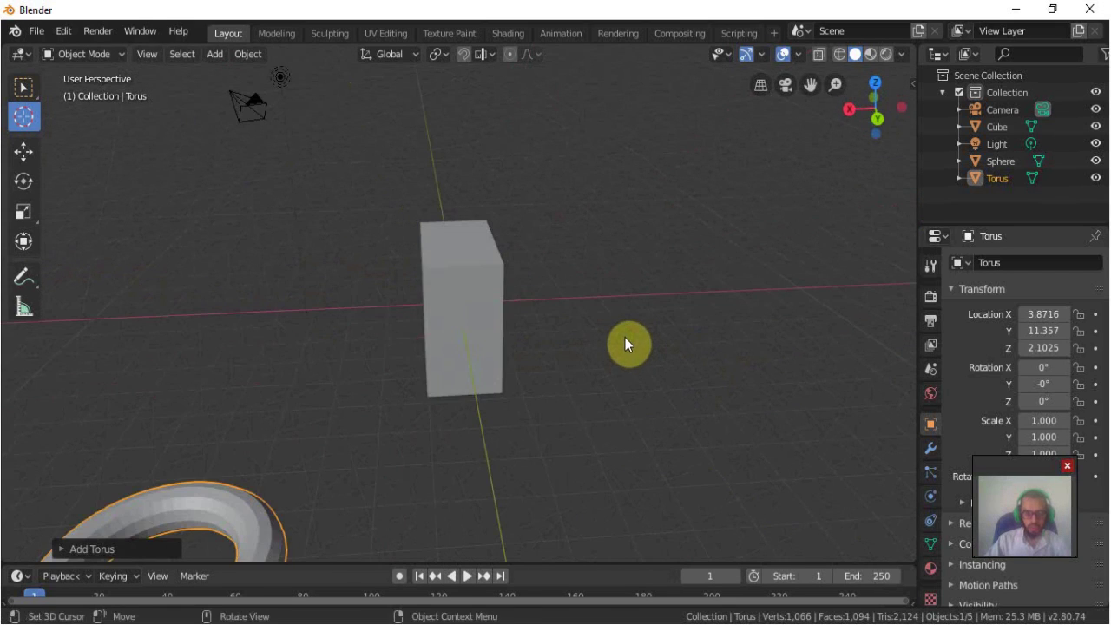
scroll(643, 351, "down", 3)
scroll(641, 354, "down", 2)
mouse_move(550, 385)
middle_mouse_down("shift")
mouse_move(659, 325)
mouse_move(834, 308)
middle_mouse_up("shift")
mouse_move(774, 344)
middle_mouse_down()
mouse_move(572, 360)
mouse_move(650, 370)
mouse_move(518, 392)
mouse_move(626, 355)
middle_mouse_up()
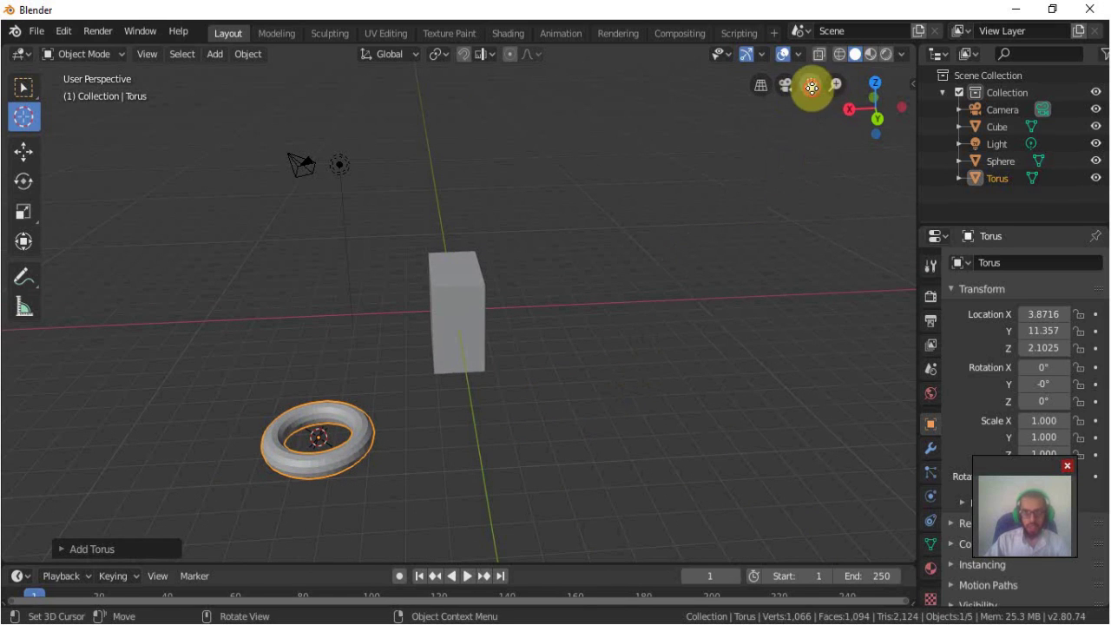
mouse_move(819, 88)
left_mouse_down()
mouse_move(631, 161)
mouse_move(810, 87)
mouse_move(911, 97)
left_mouse_up()
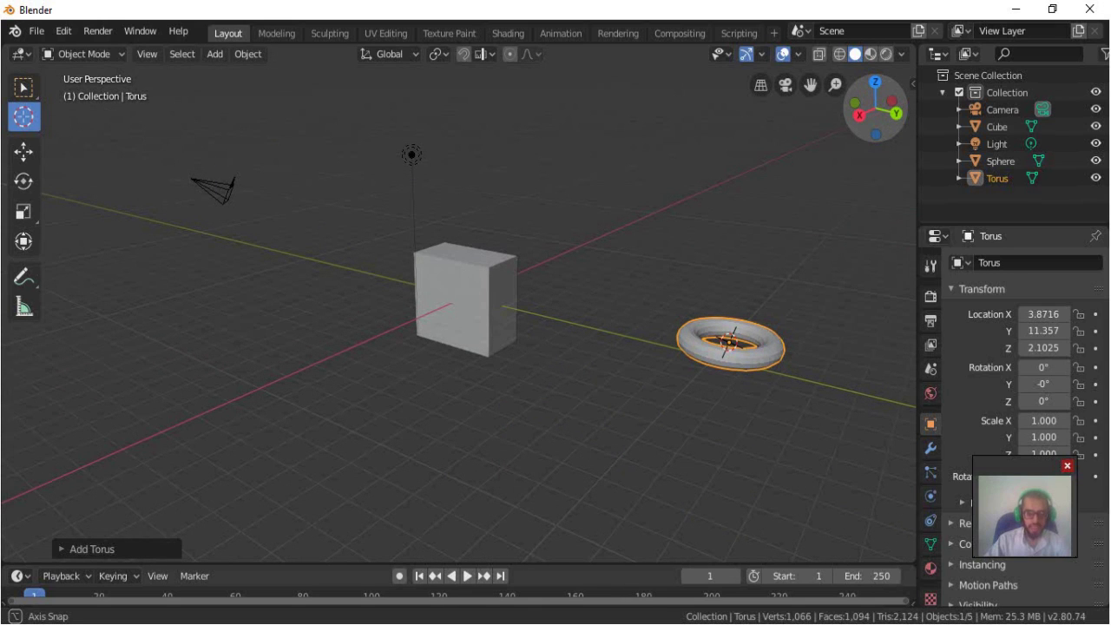
left_click_drag(912, 97, 877, 104)
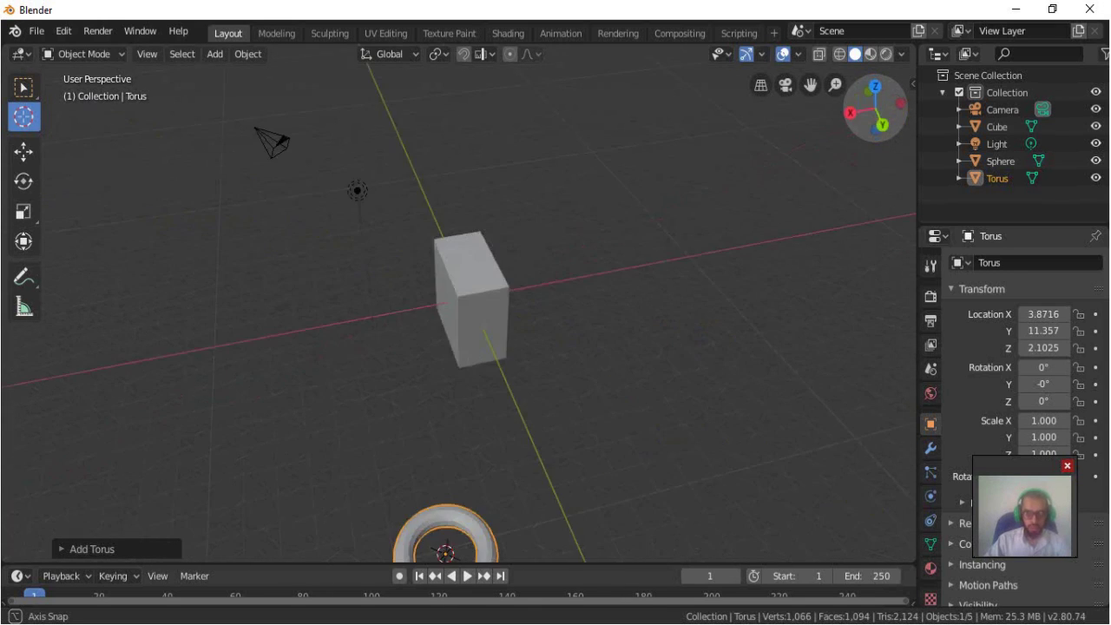
left_click_drag(877, 105, 877, 108)
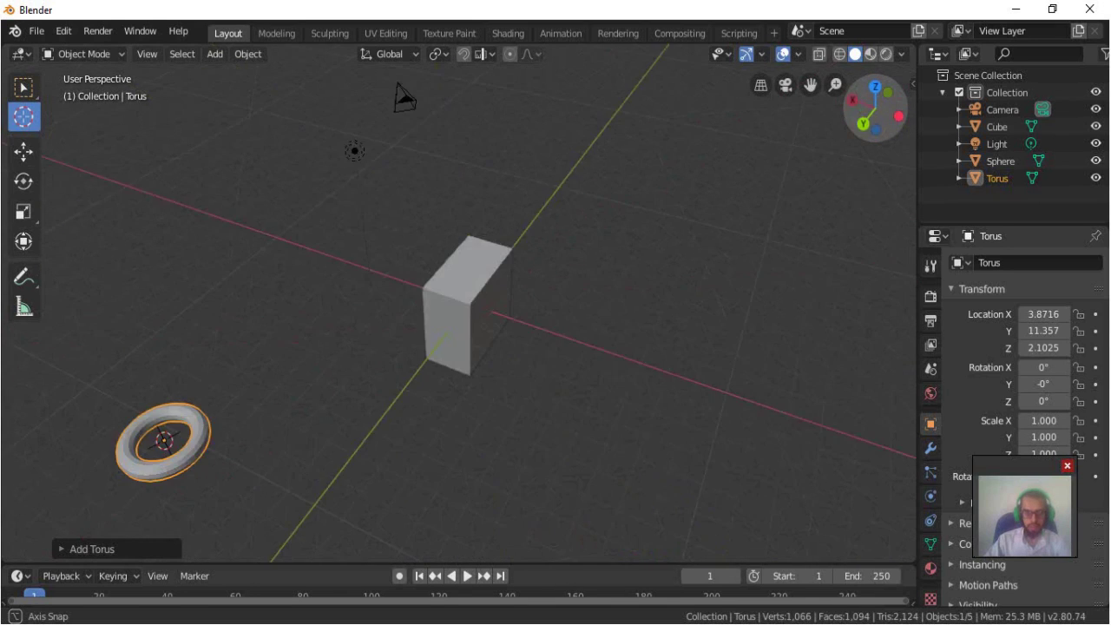
middle_click_drag(688, 272, 688, 273)
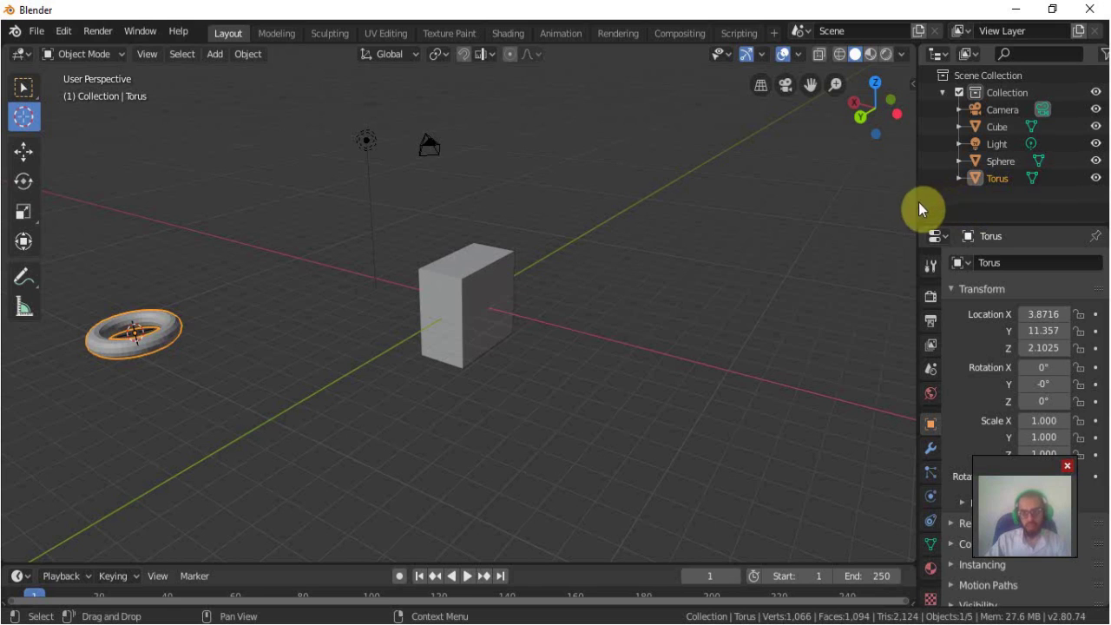
- Create Collection 2, move the Torus into it, and toggle its visibility off and on
right_click_drag(912, 201, 894, 203, "shift")
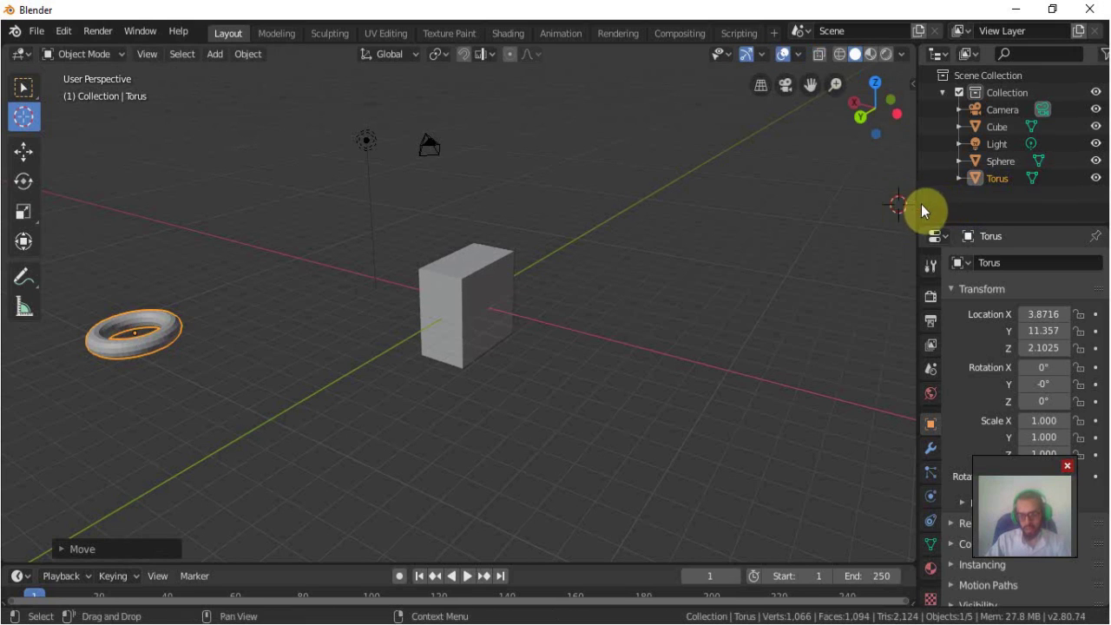
left_click_drag(917, 203, 849, 212)
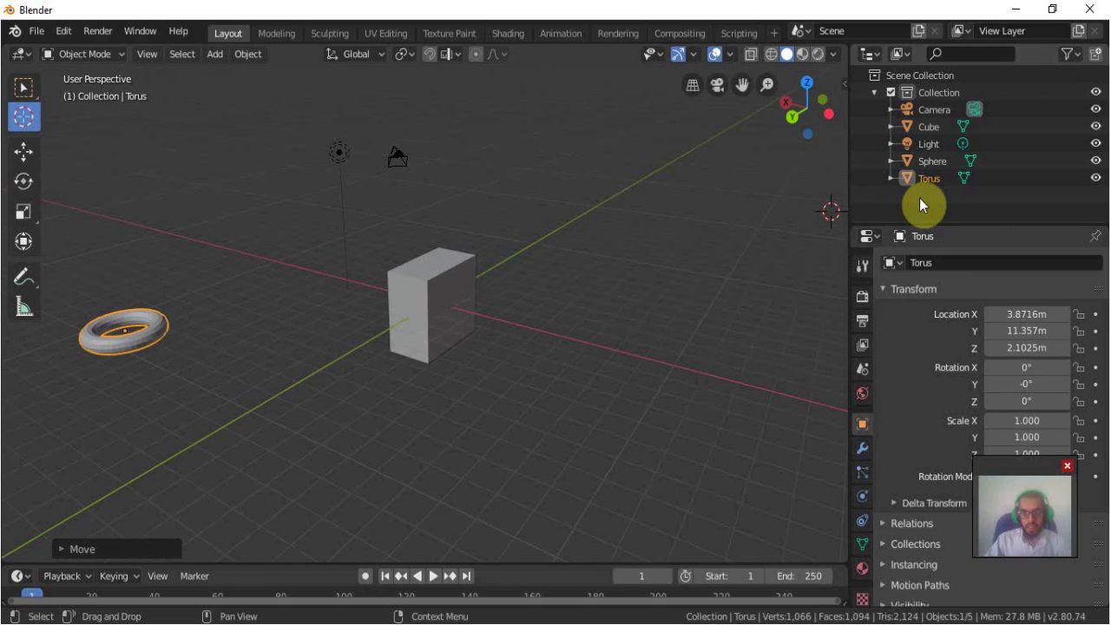
right_click(918, 197)
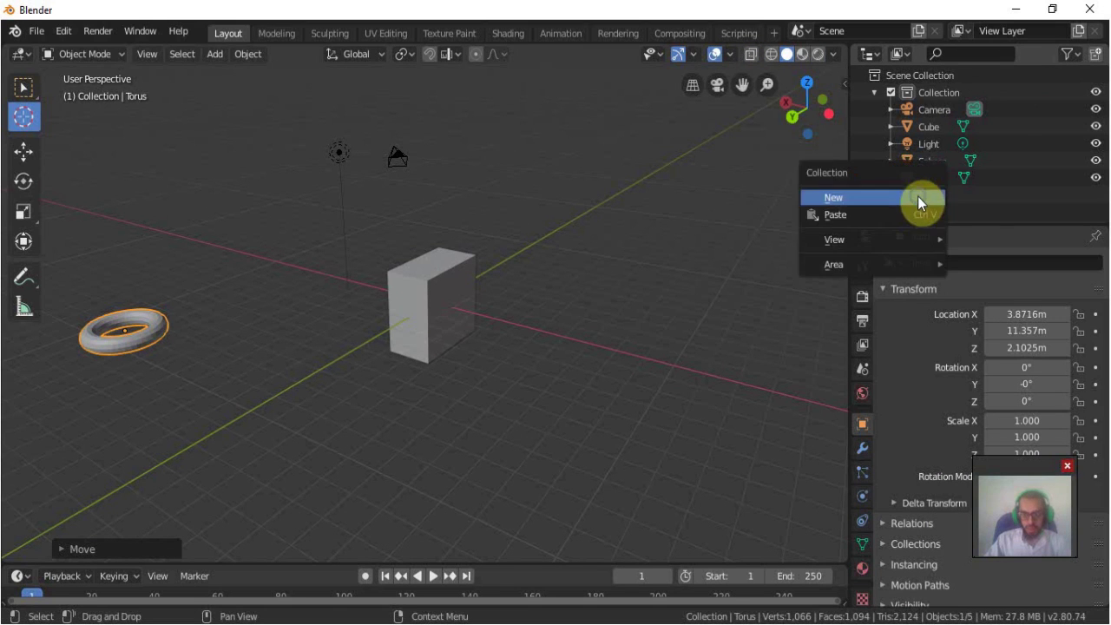
left_click(917, 197)
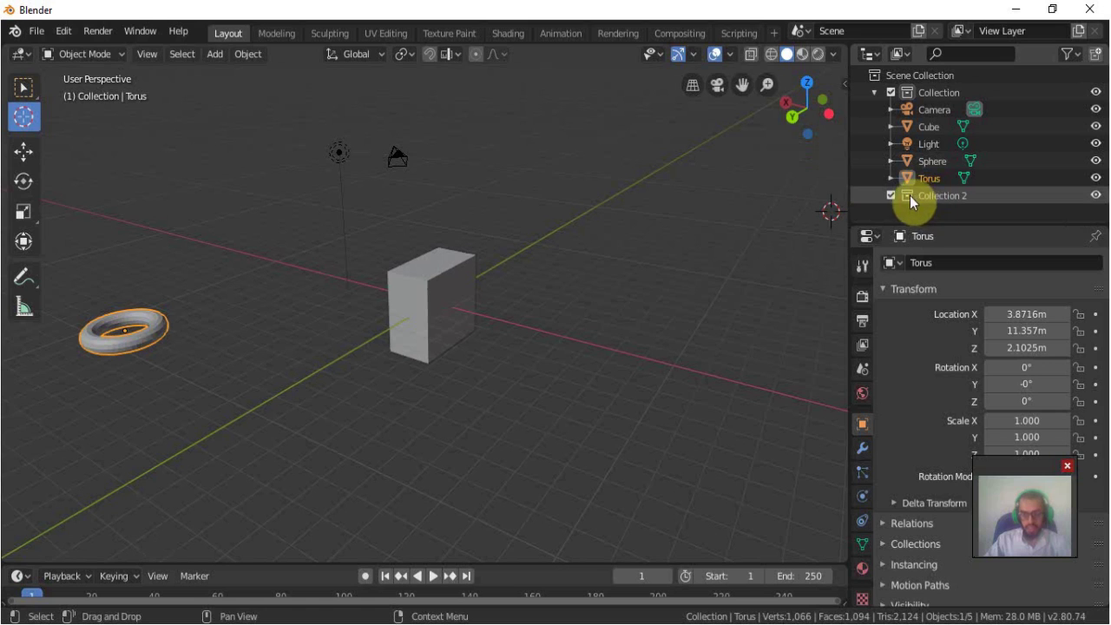
mouse_move(925, 198)
left_mouse_down()
mouse_move(885, 209)
mouse_move(886, 80)
left_mouse_up()
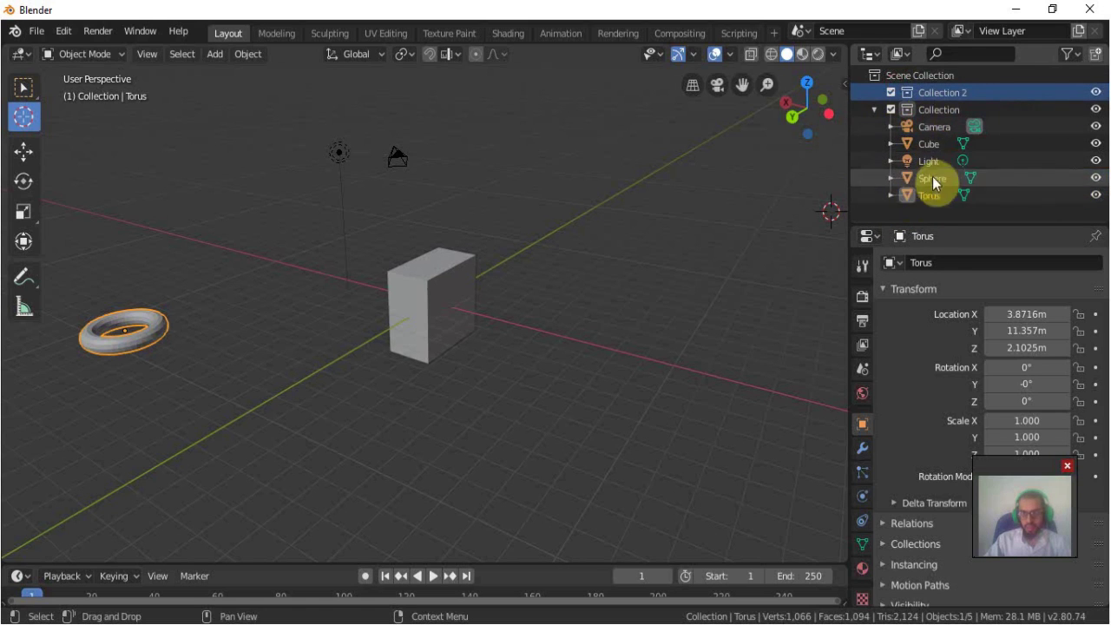
left_click_drag(915, 198, 926, 95)
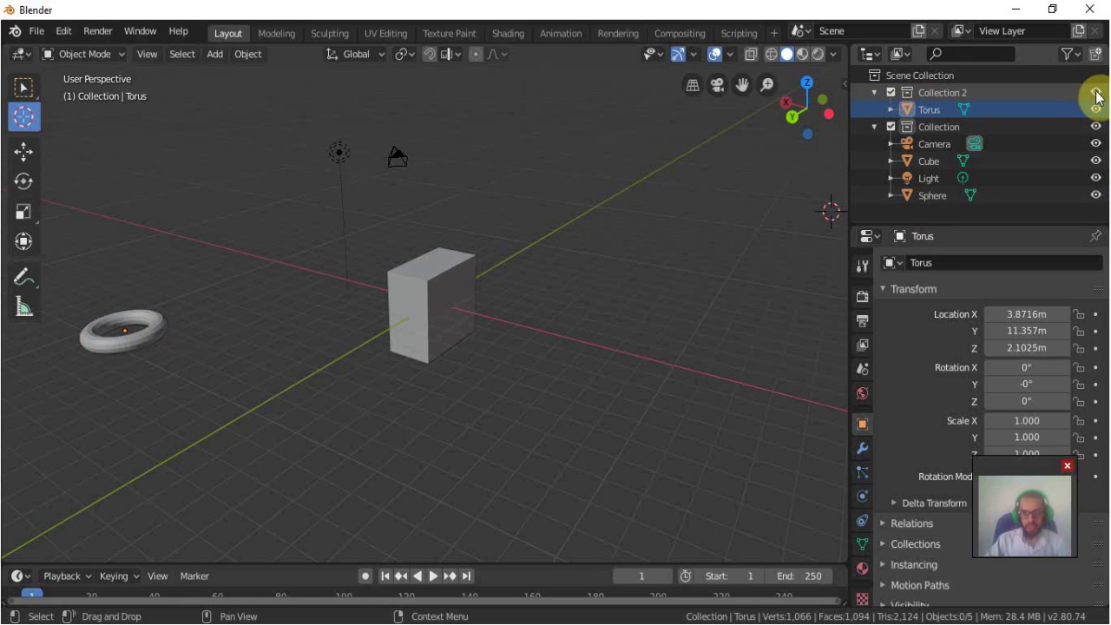
left_click(1095, 92)
left_click(1096, 92)
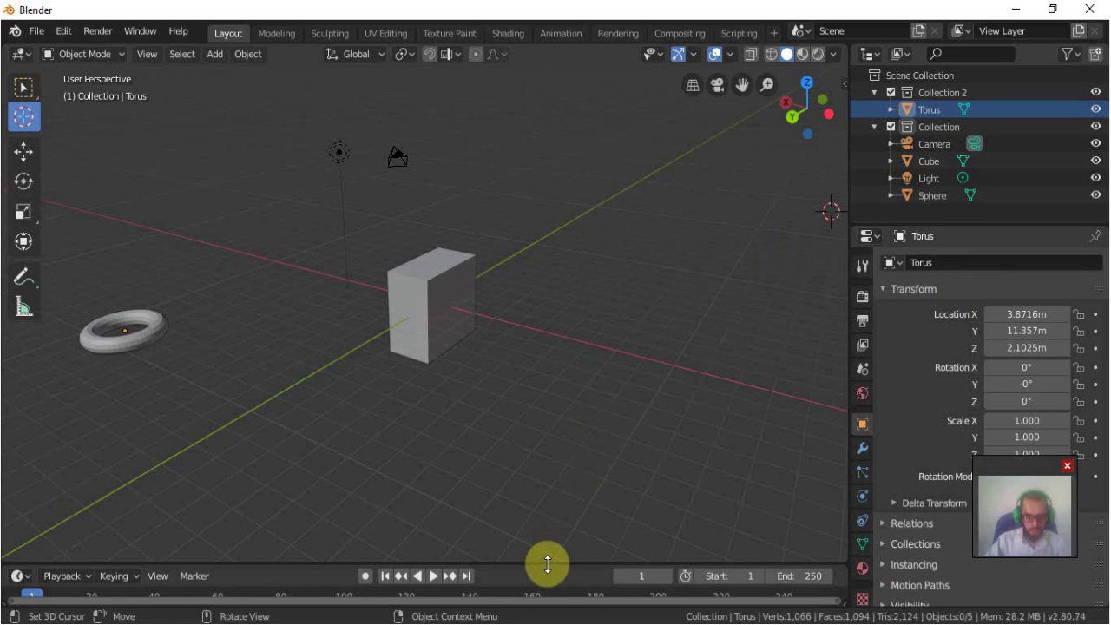
- Enlarge the timeline, scrub toward frame 250 and back to the start, then select the Cube
left_click_drag(547, 565, 567, 521)
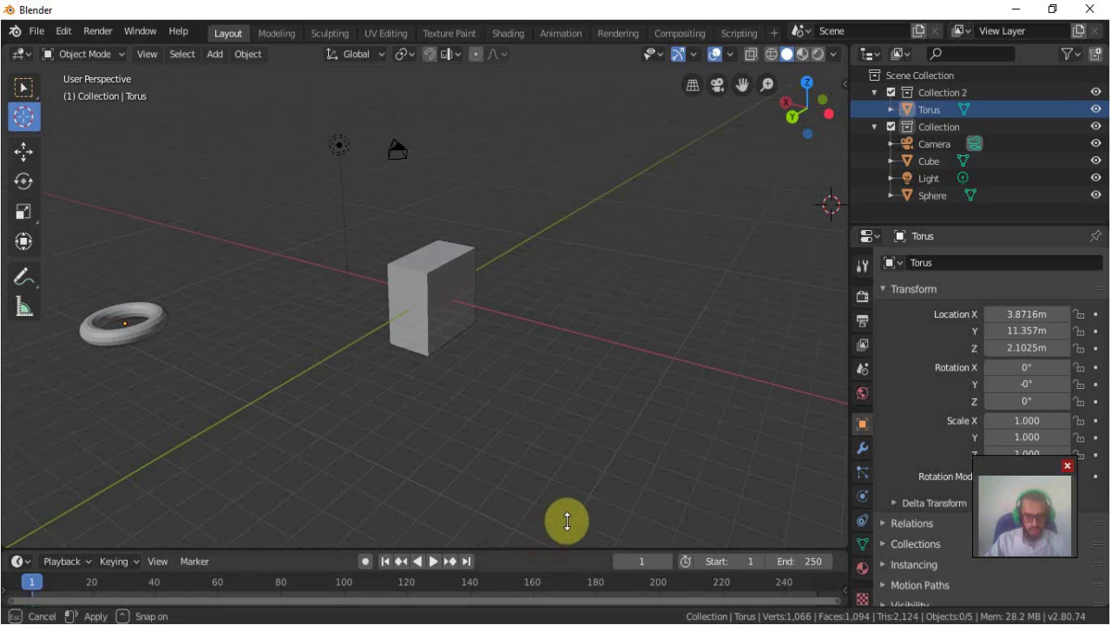
left_click_drag(568, 520, 581, 501)
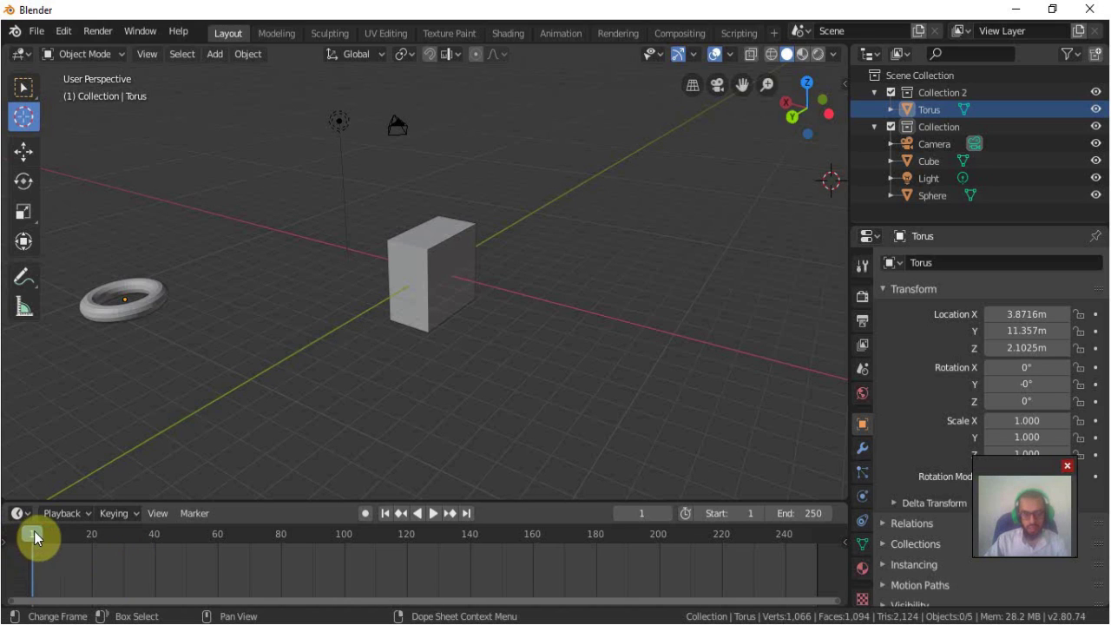
mouse_move(34, 530)
left_mouse_down()
mouse_move(810, 536)
mouse_move(629, 588)
mouse_move(789, 535)
left_mouse_up()
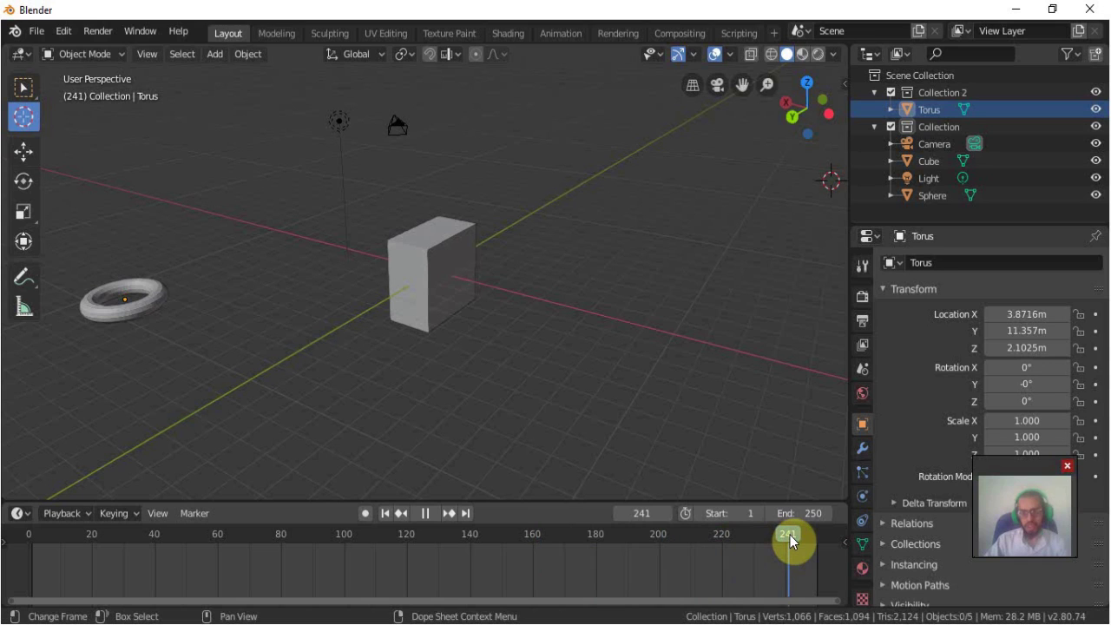
mouse_move(789, 535)
left_mouse_down()
mouse_move(806, 538)
mouse_move(685, 589)
mouse_move(112, 580)
mouse_move(37, 591)
left_mouse_up()
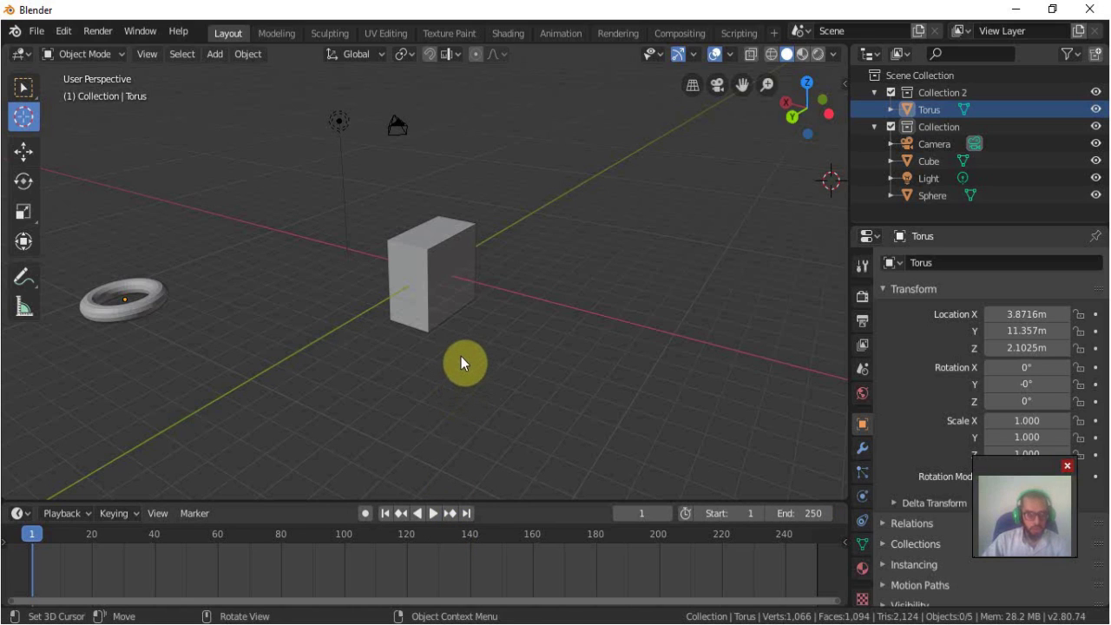
key("w")
left_click(443, 227)
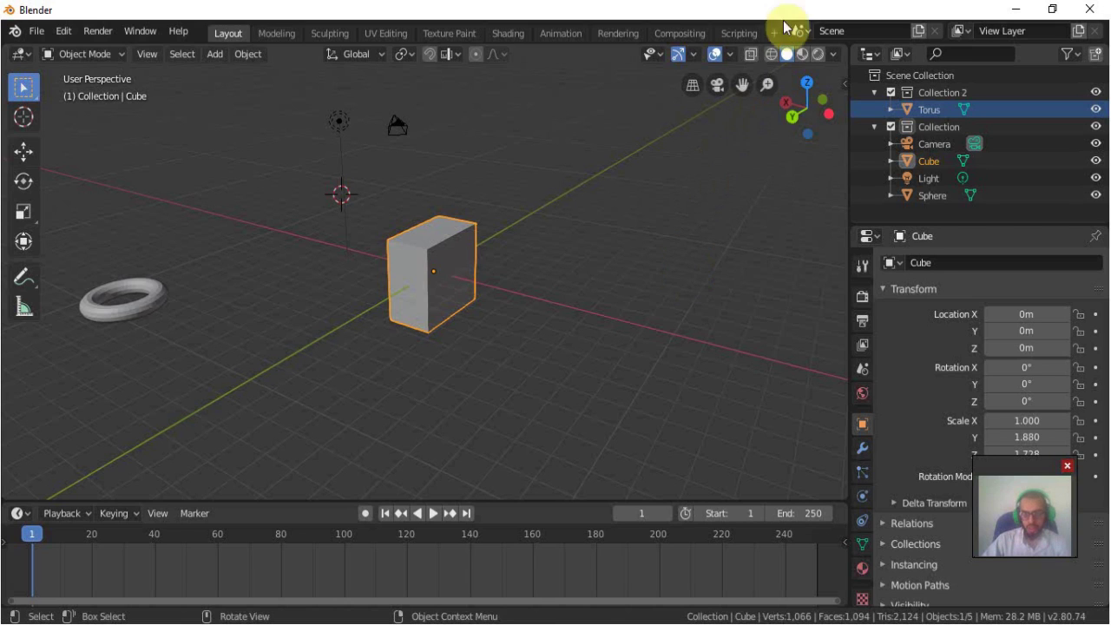
- View the scene in wireframe and select the Sphere inside the Cube, leaving it at the origin
left_click(770, 54)
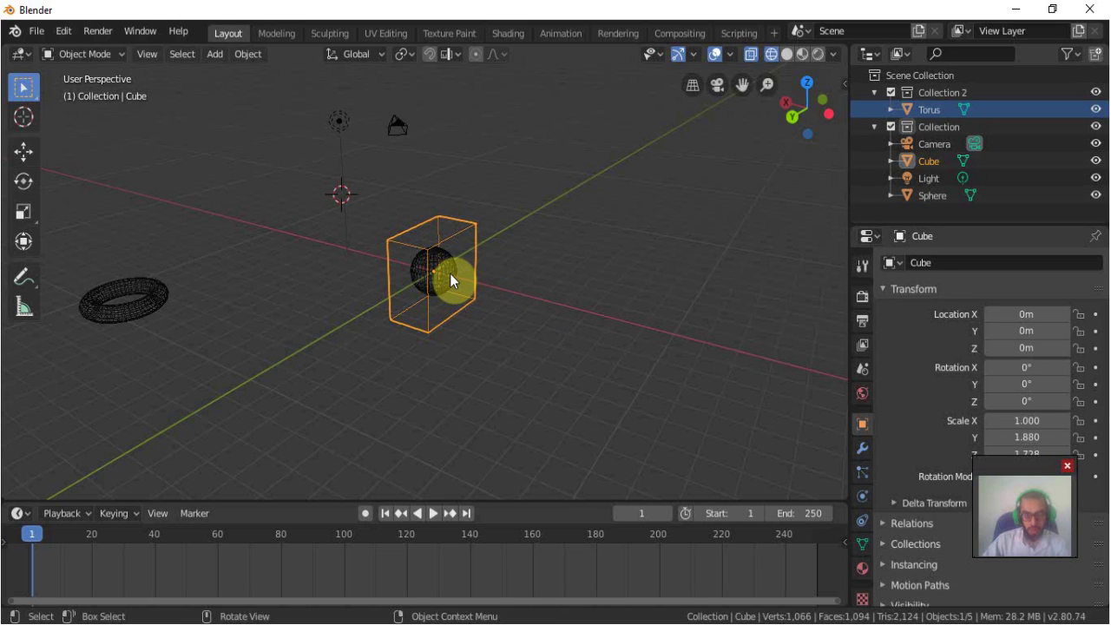
middle_click_drag(597, 283, 380, 276)
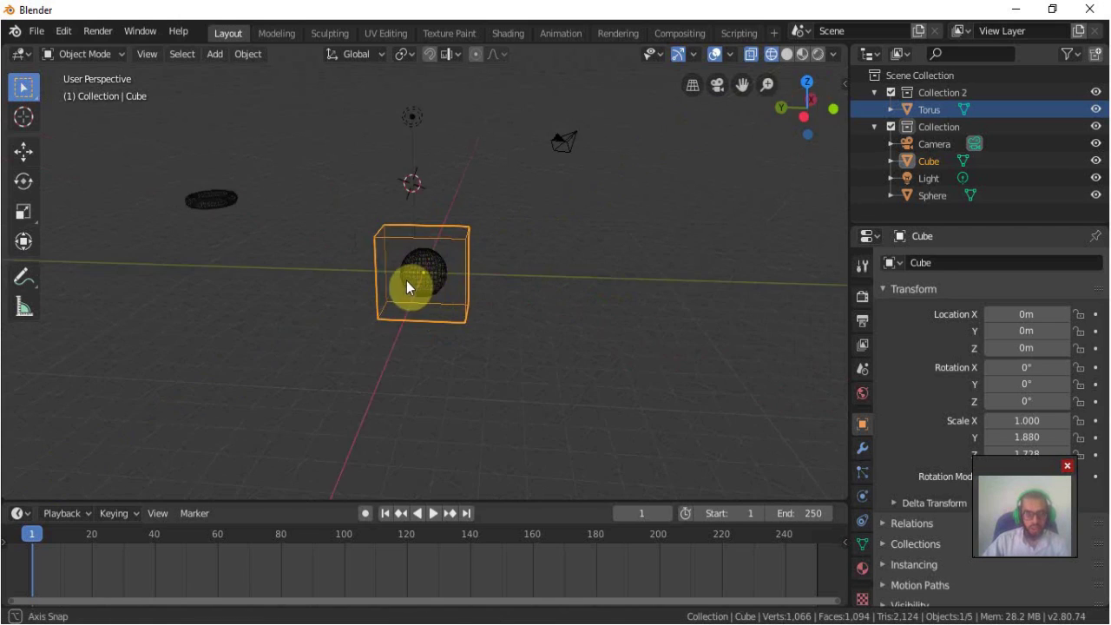
middle_click_drag(426, 252, 427, 284, "alt")
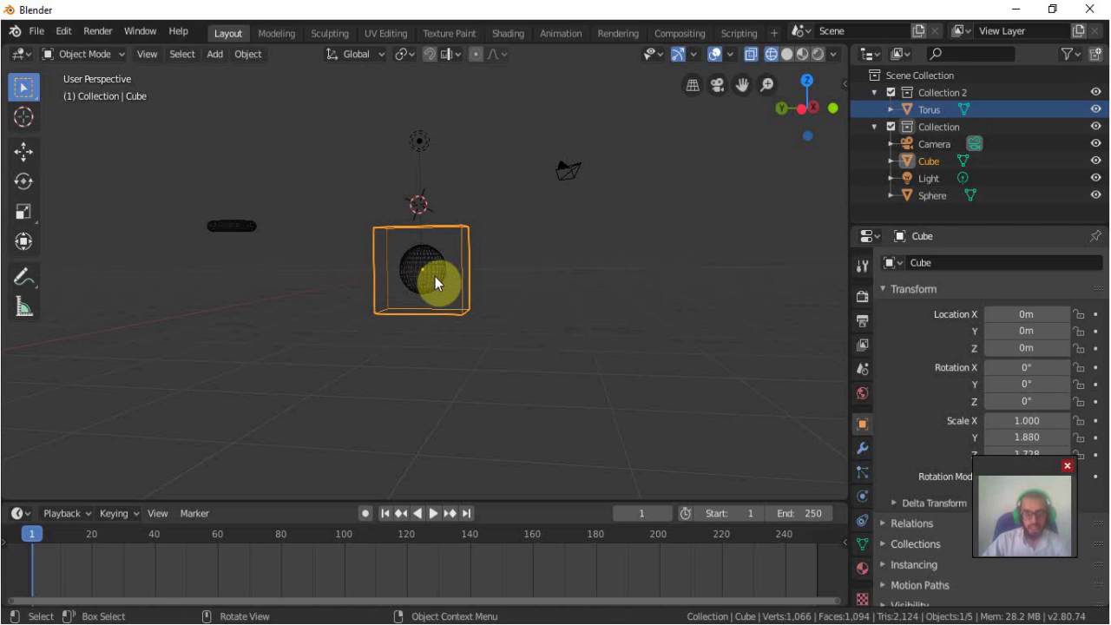
left_click(432, 263)
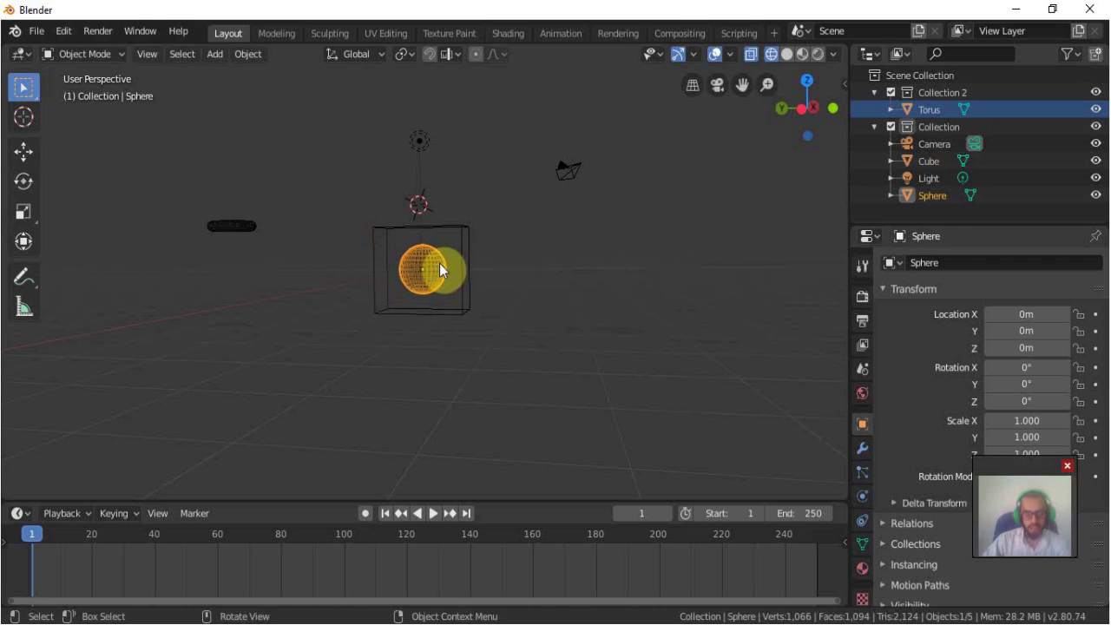
key("g")
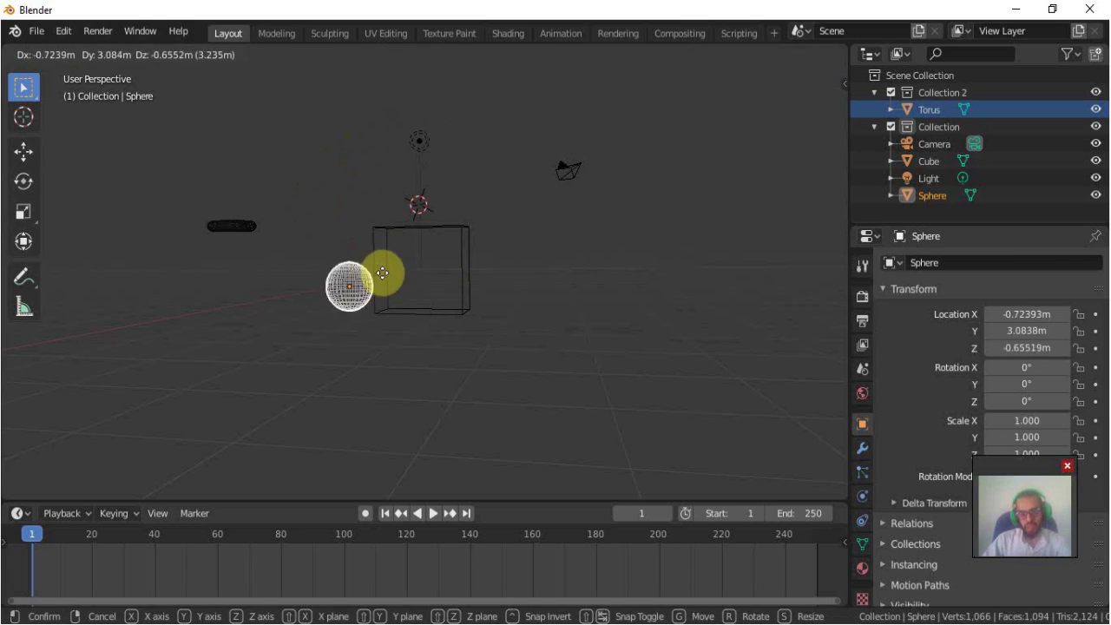
right_click(409, 213)
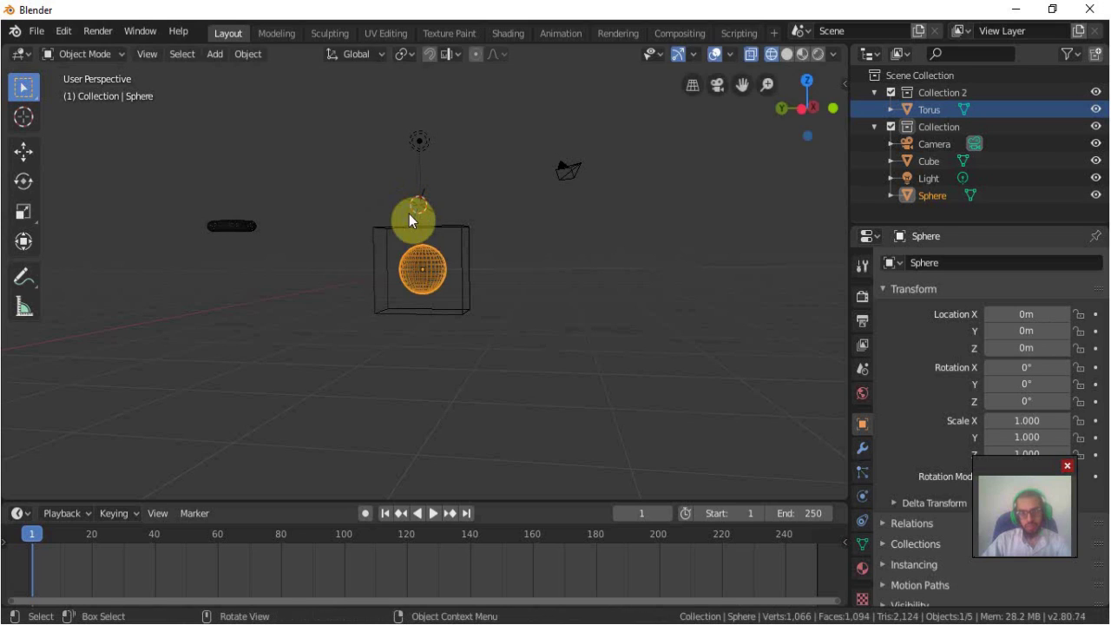
- Return to solid shading, then switch the viewport to Look Dev shading
left_click(785, 55)
middle_click_drag(585, 386, 453, 235)
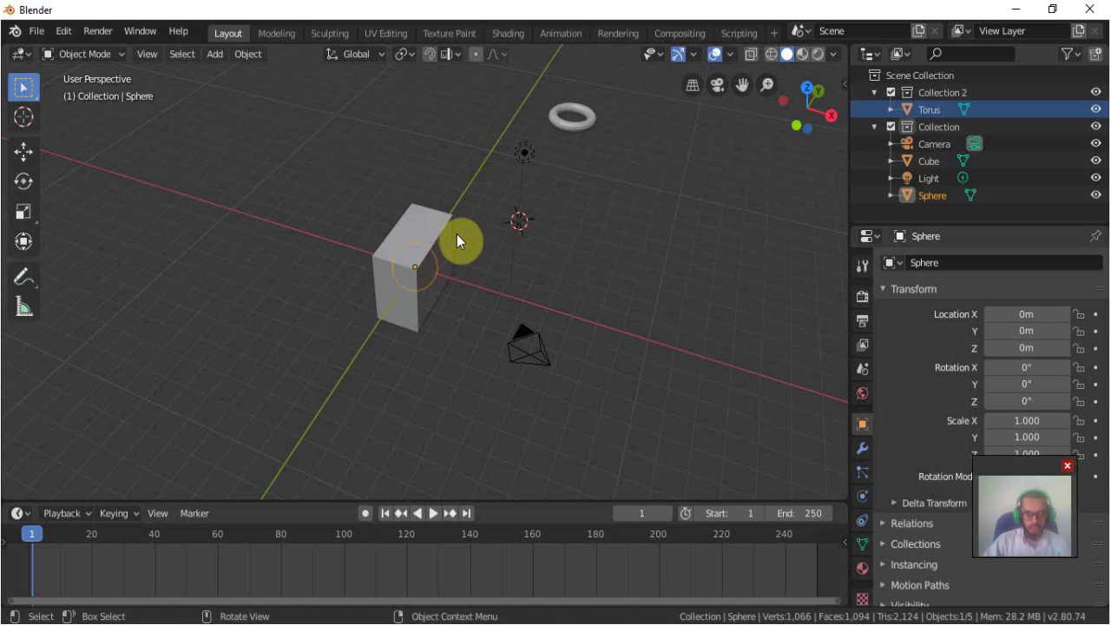
left_click(800, 56)
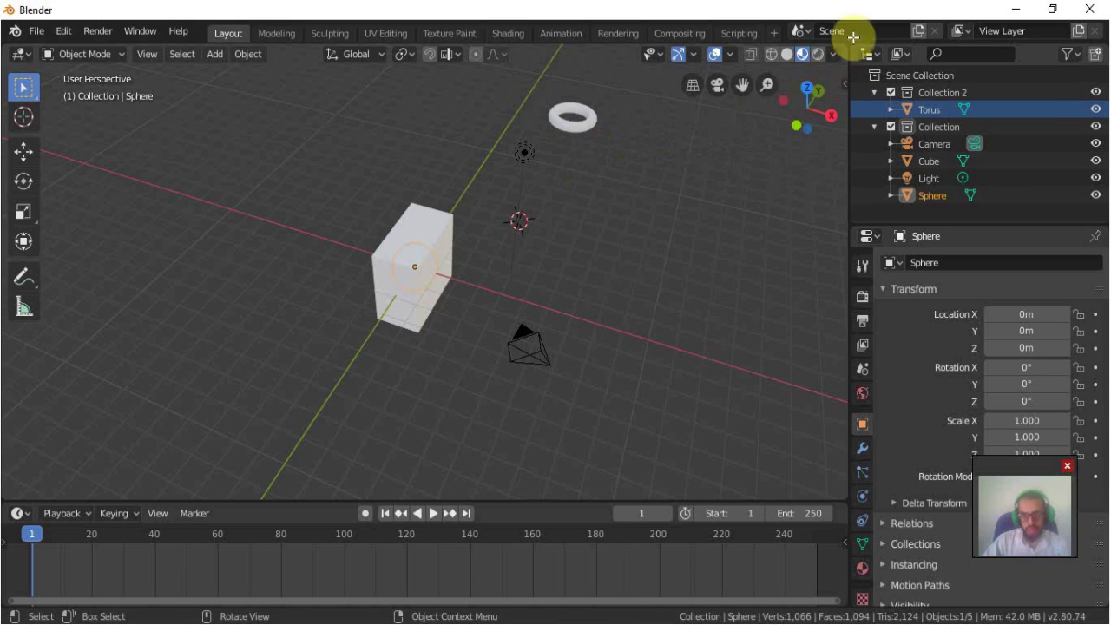
- Switch to Rendered shading and shade the Sphere smooth
left_click(817, 53)
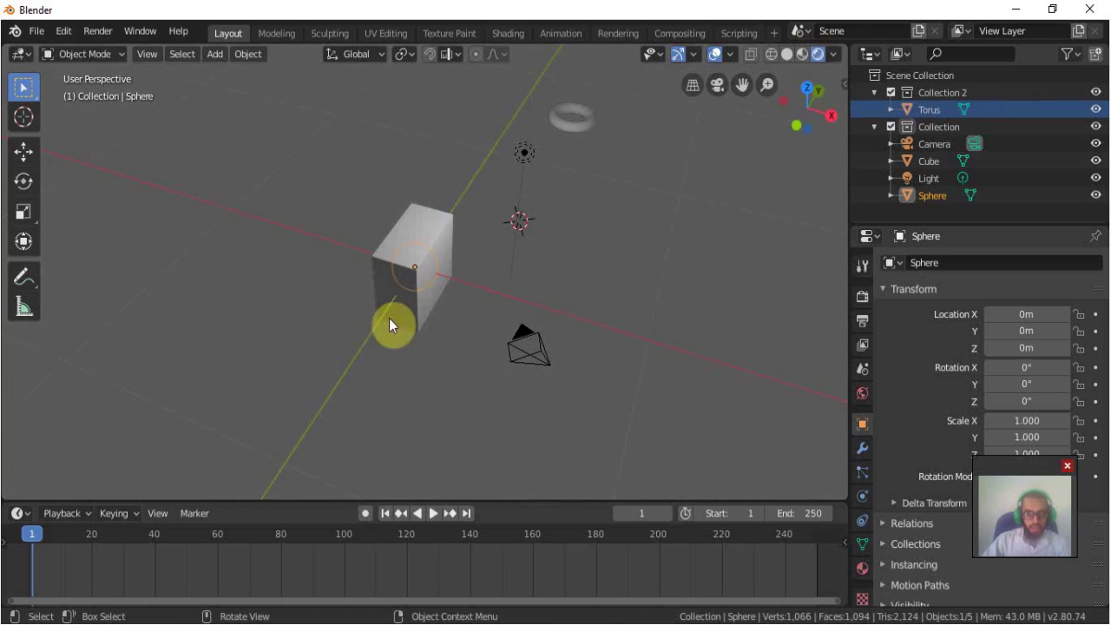
mouse_move(332, 342)
middle_mouse_down()
mouse_move(317, 334)
mouse_move(403, 111)
middle_mouse_up()
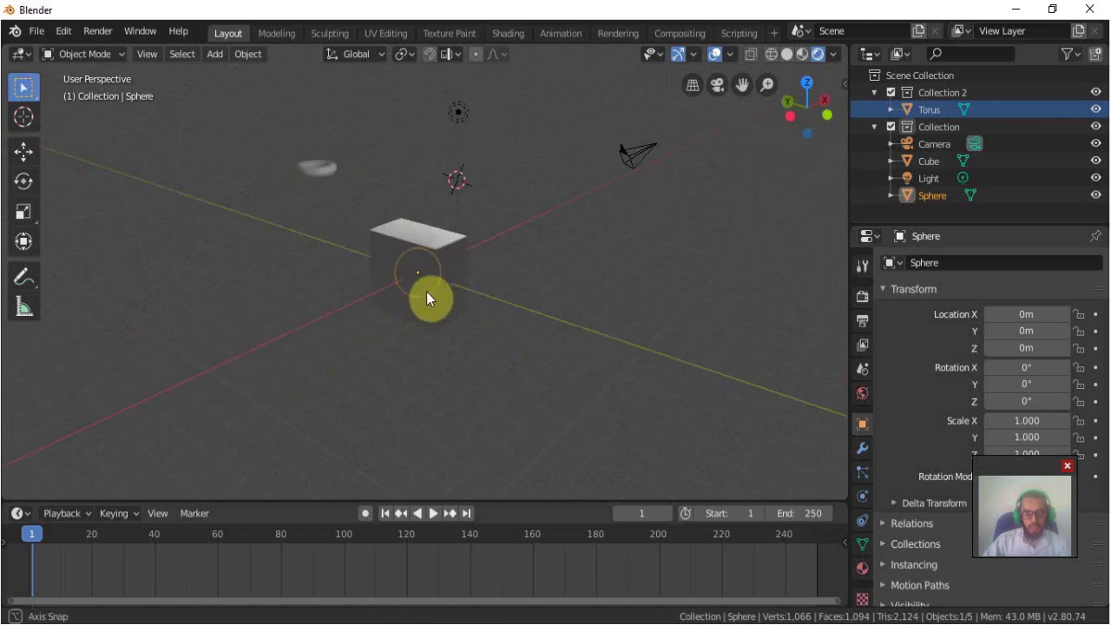
right_click(402, 111)
left_click(406, 111)
- Move the Light to 3.5094, 1.9227, 4.2579 m
left_click(412, 107)
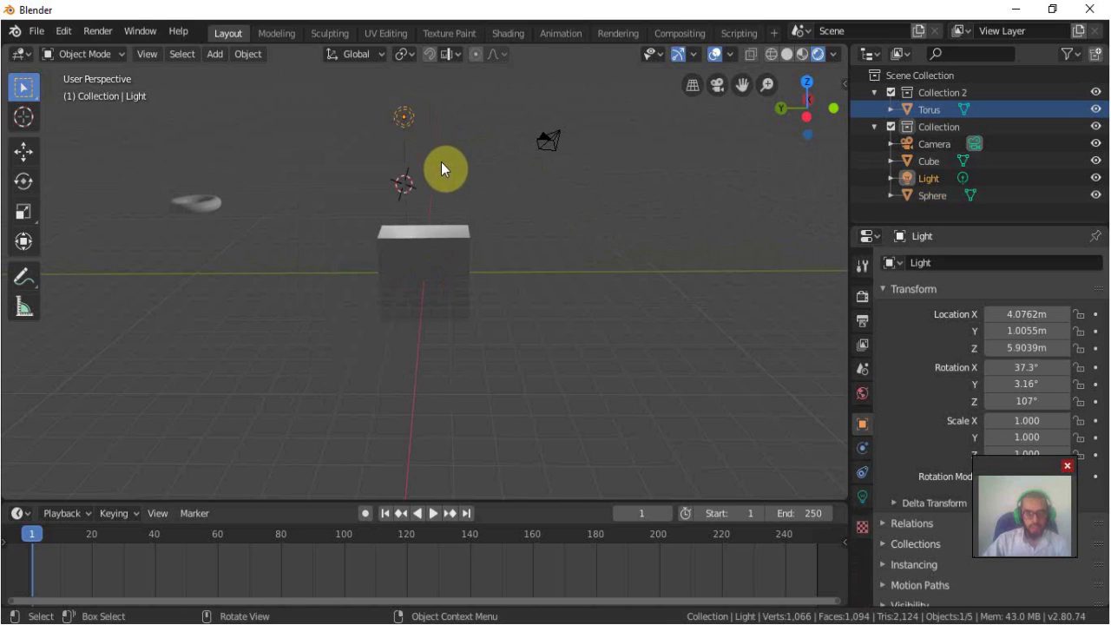
key("g")
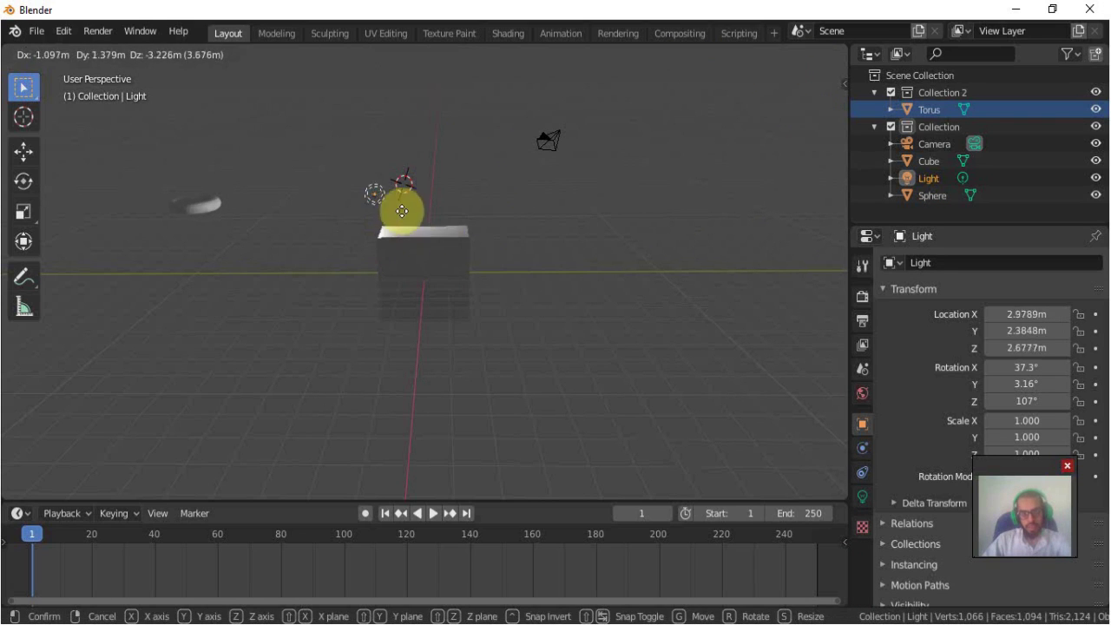
left_click(403, 185)
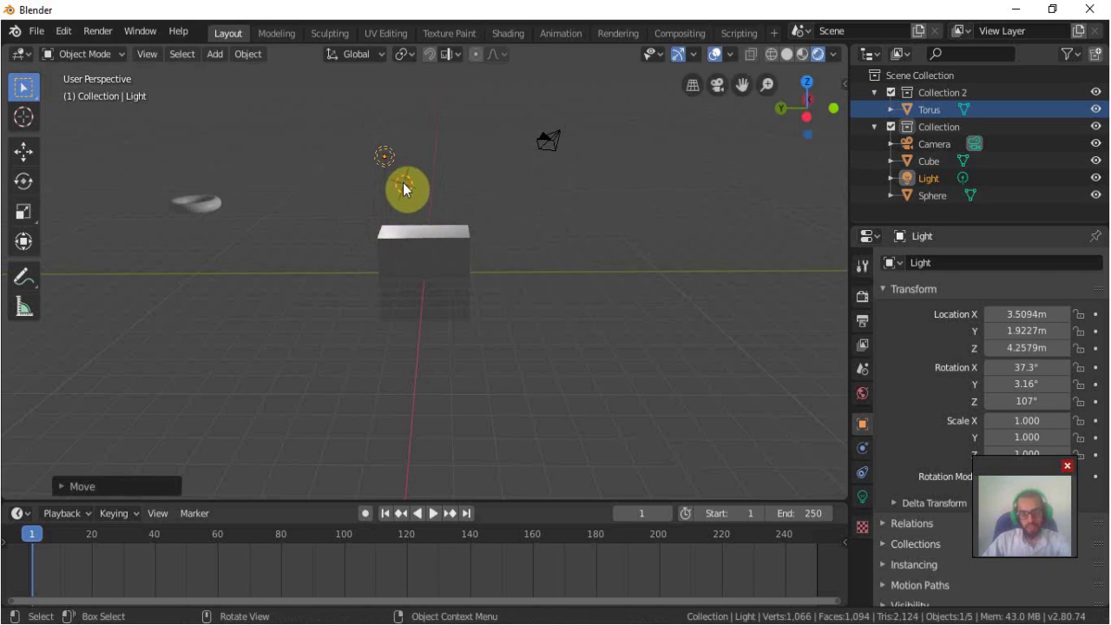
- Cycle the viewport through Solid, Wireframe and back to Solid using the Z pie menu
left_click(787, 54)
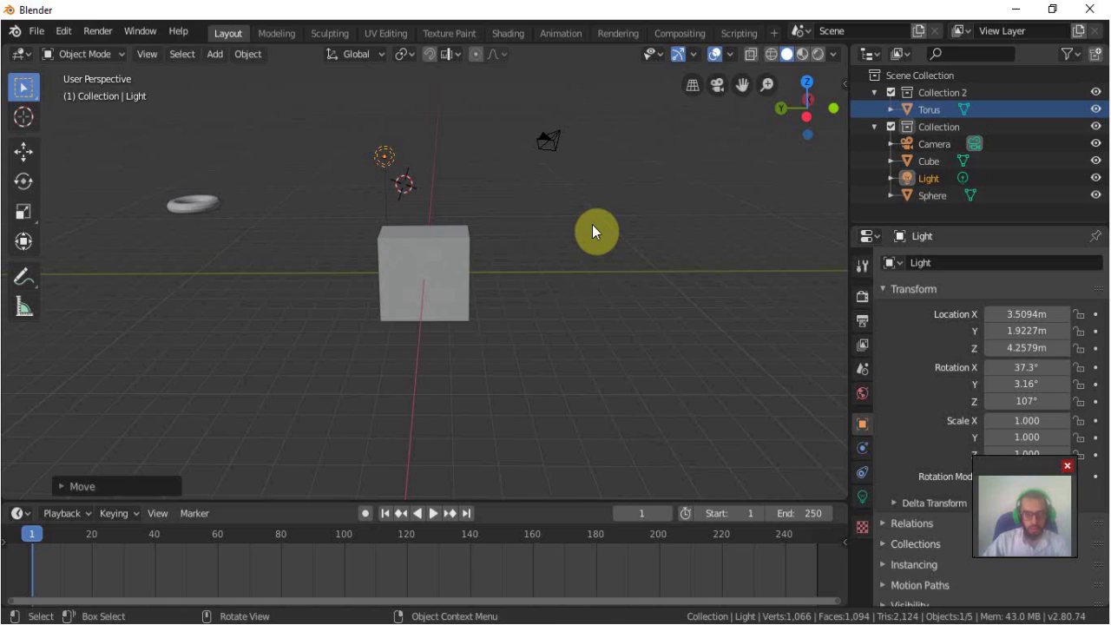
key("z")
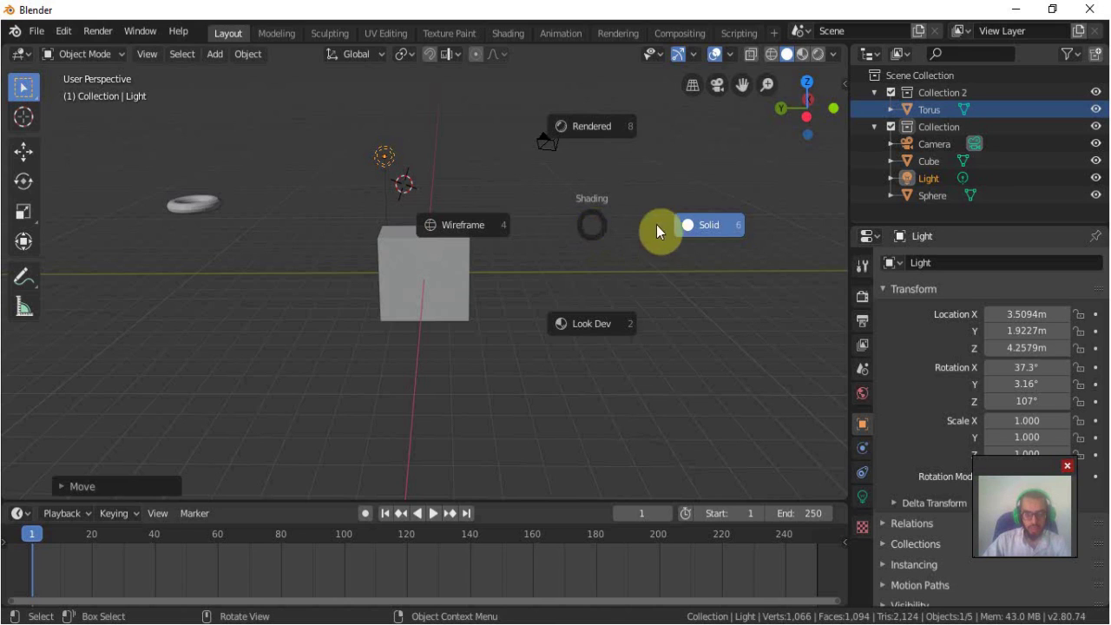
left_click(474, 233)
key("z")
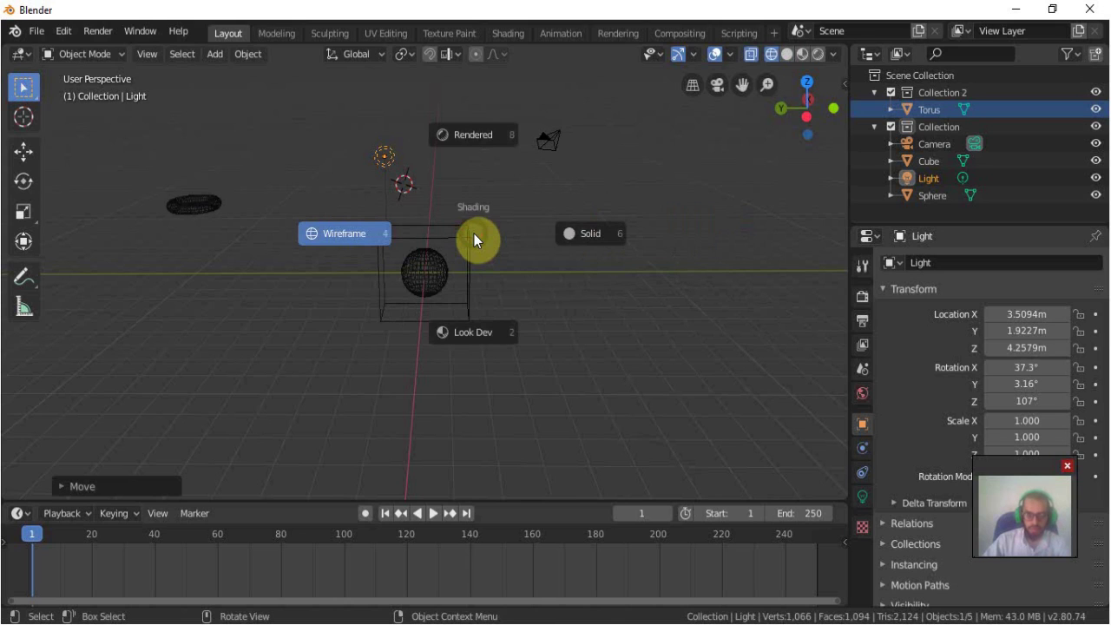
left_click(588, 234)
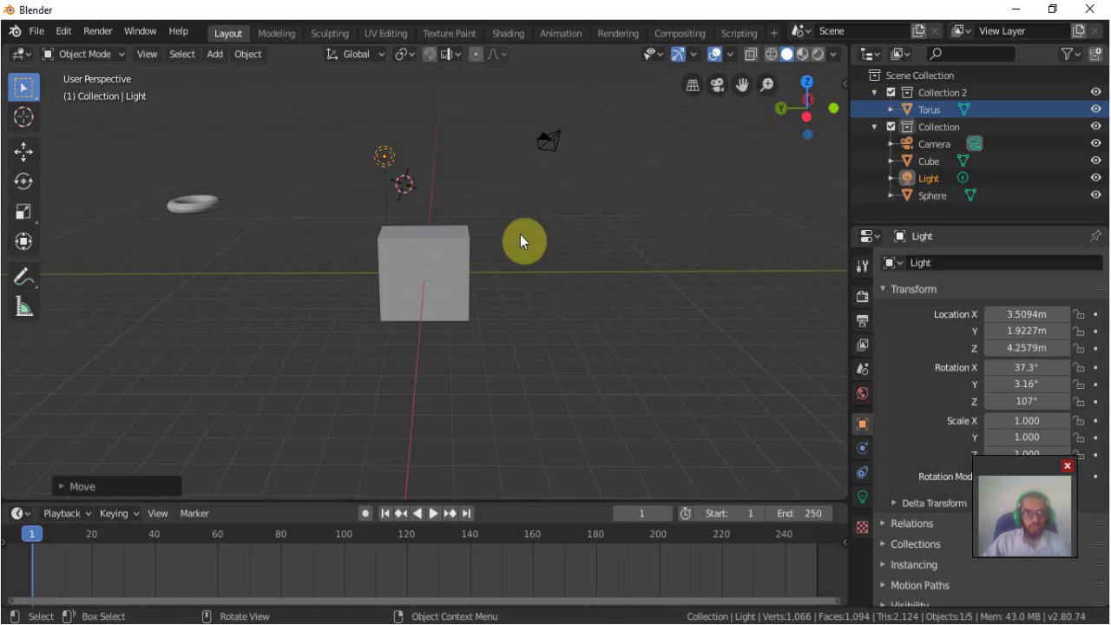
- Step through the Front, Right and finally Top orthographic views
left_click(143, 54)
mouse_move(176, 251)
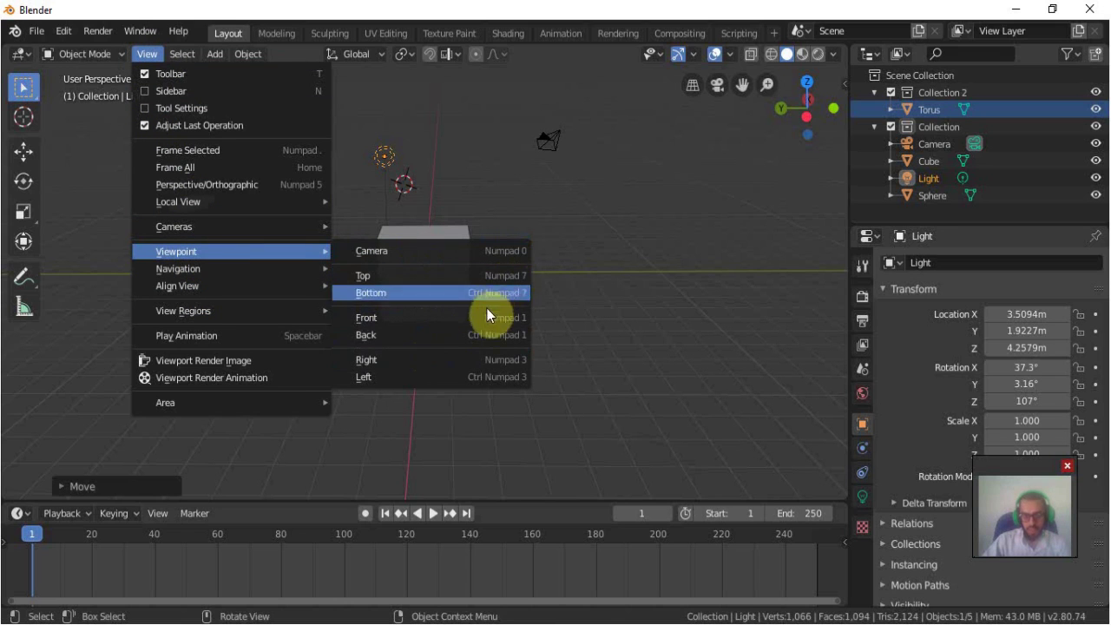
left_click(424, 275)
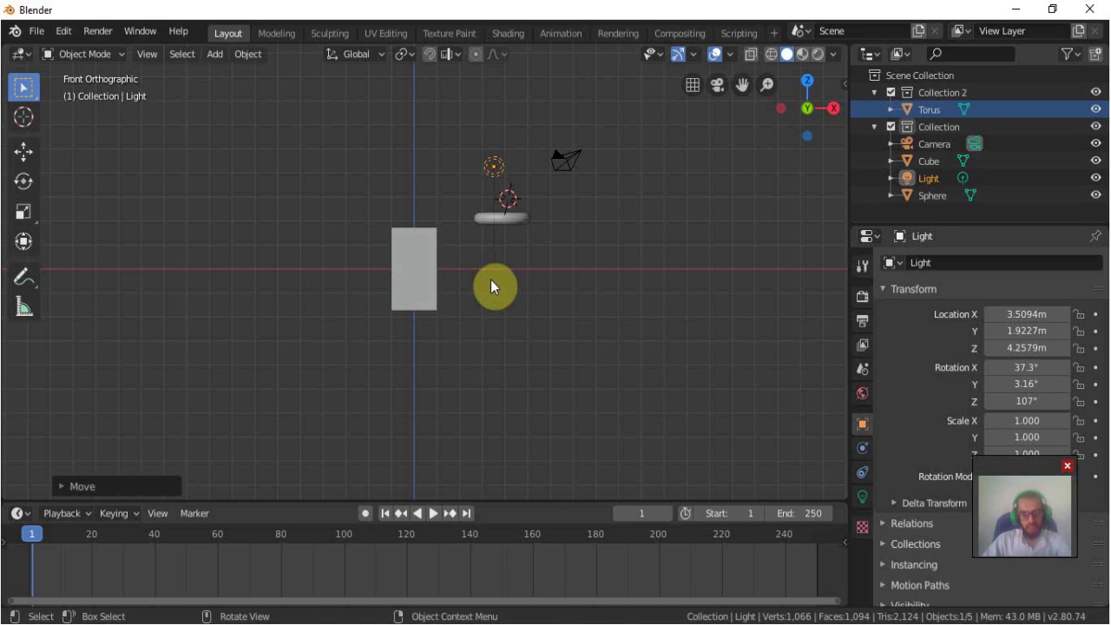
key("KP_3")
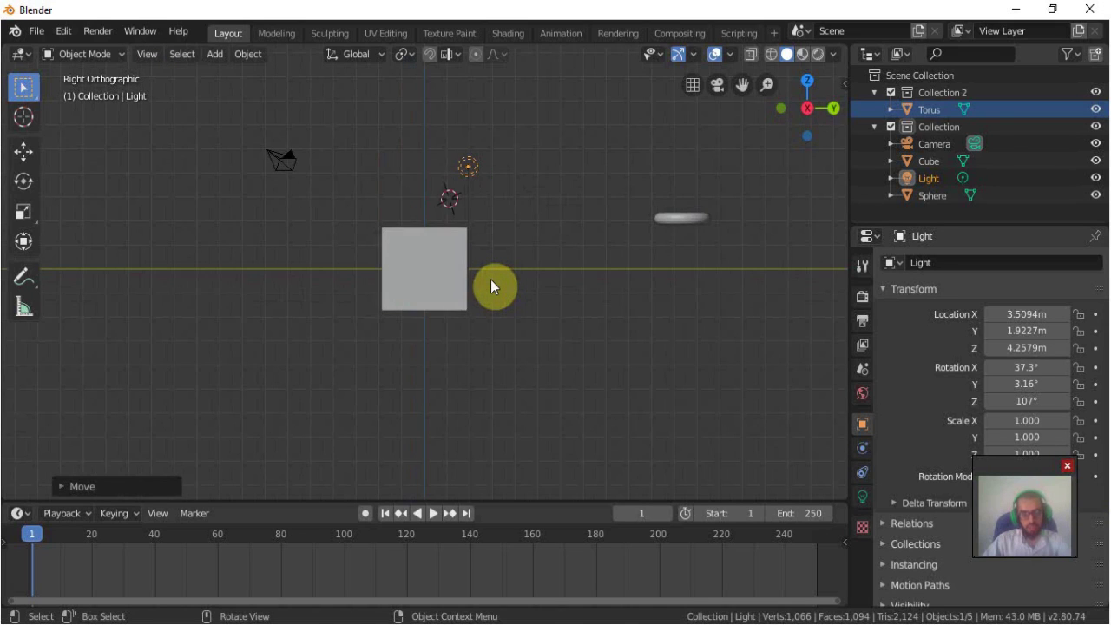
key("KP_7")
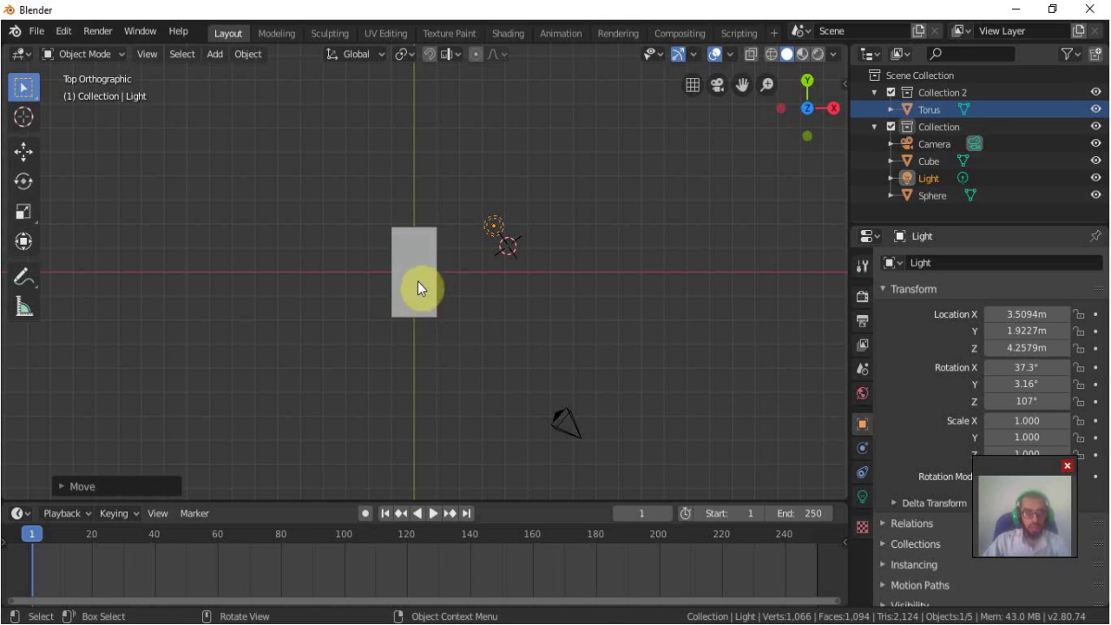
- Open Blender Preferences from the Edit menu, then close the Preferences window
left_click(67, 30)
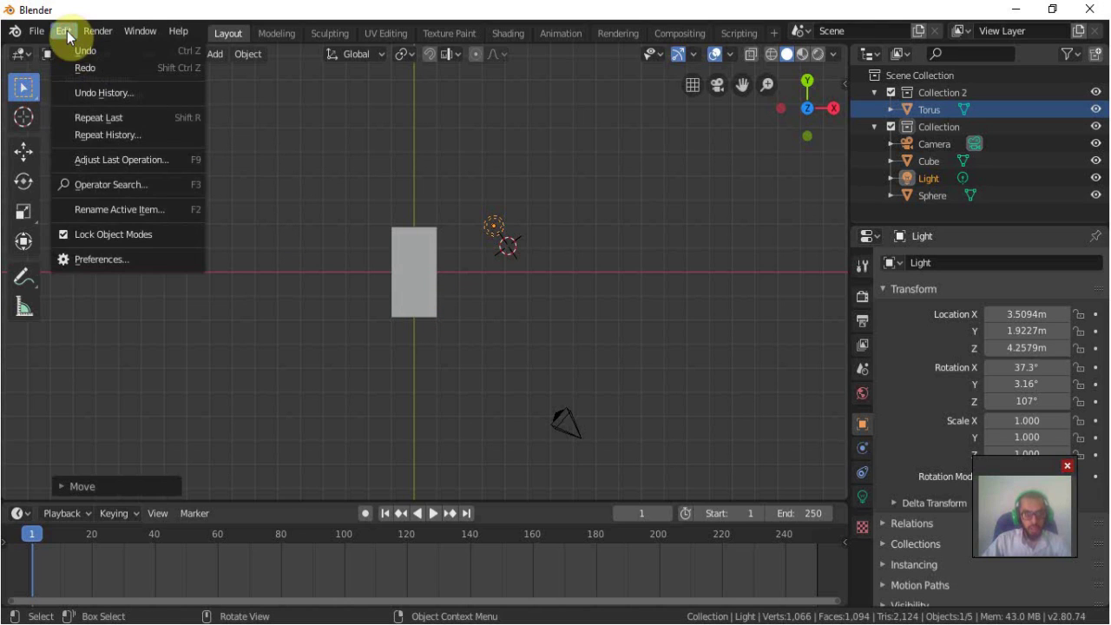
left_click(95, 258)
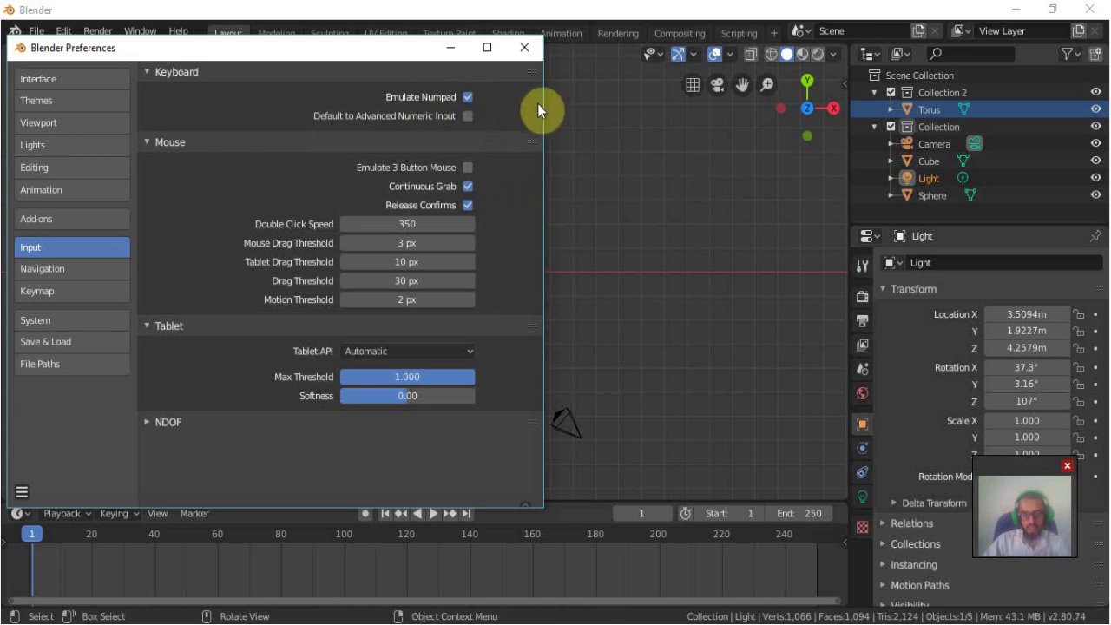
left_click(525, 48)
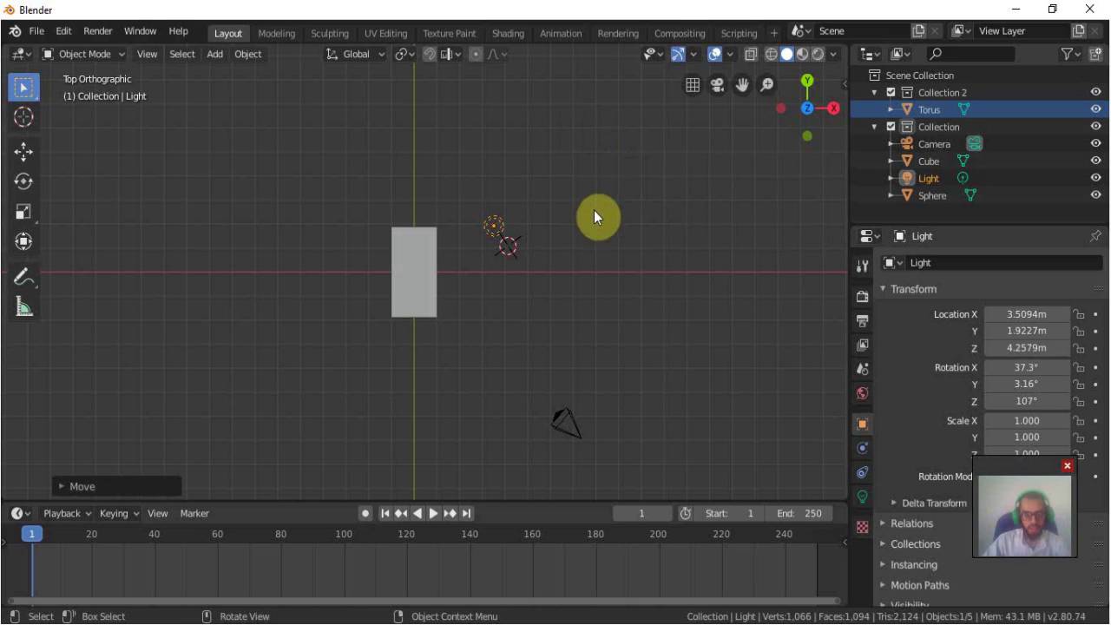
- Orbit the viewport from top view into perspective and select the cube
mouse_move(593, 210)
middle_mouse_down()
mouse_move(516, 382)
mouse_move(540, 366)
middle_mouse_up()
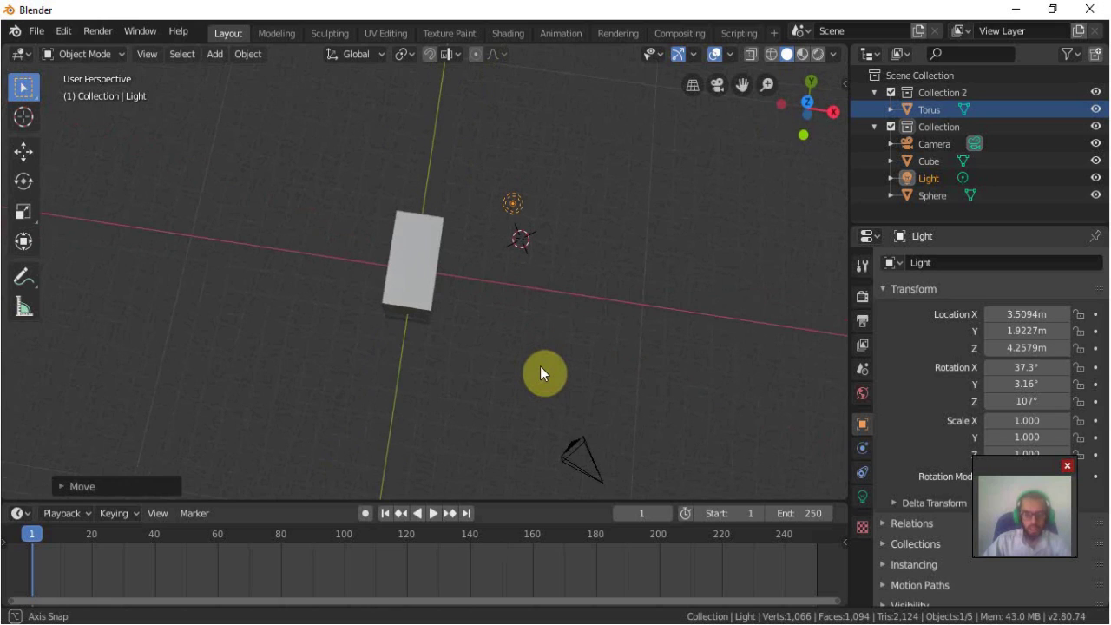
middle_click_drag(540, 366, 615, 263)
mouse_move(459, 360)
middle_mouse_down()
mouse_move(536, 360)
mouse_move(433, 343)
mouse_move(489, 352)
mouse_move(452, 287)
middle_mouse_up()
left_click(433, 244)
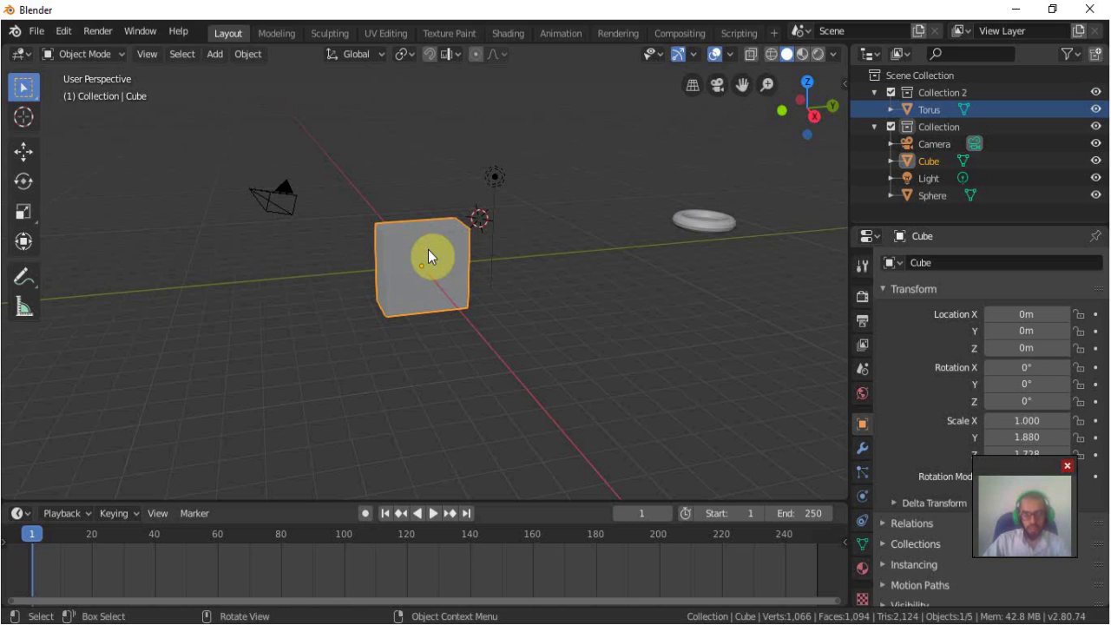
- Enter Edit Mode on the cube and move one of its top corner vertices
key("Tab")
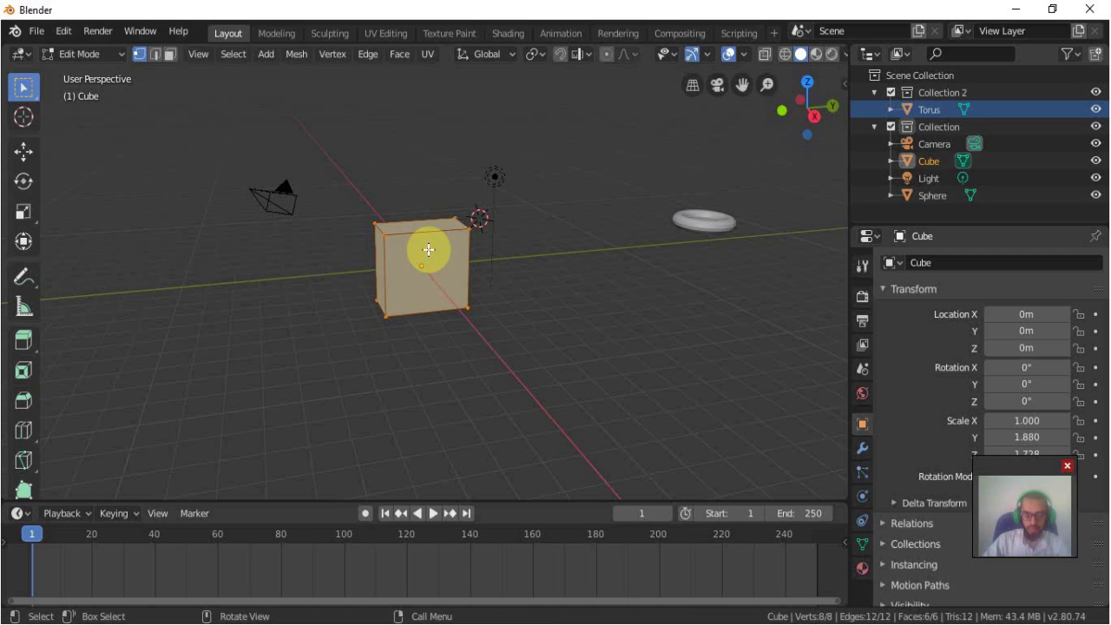
left_click(382, 235)
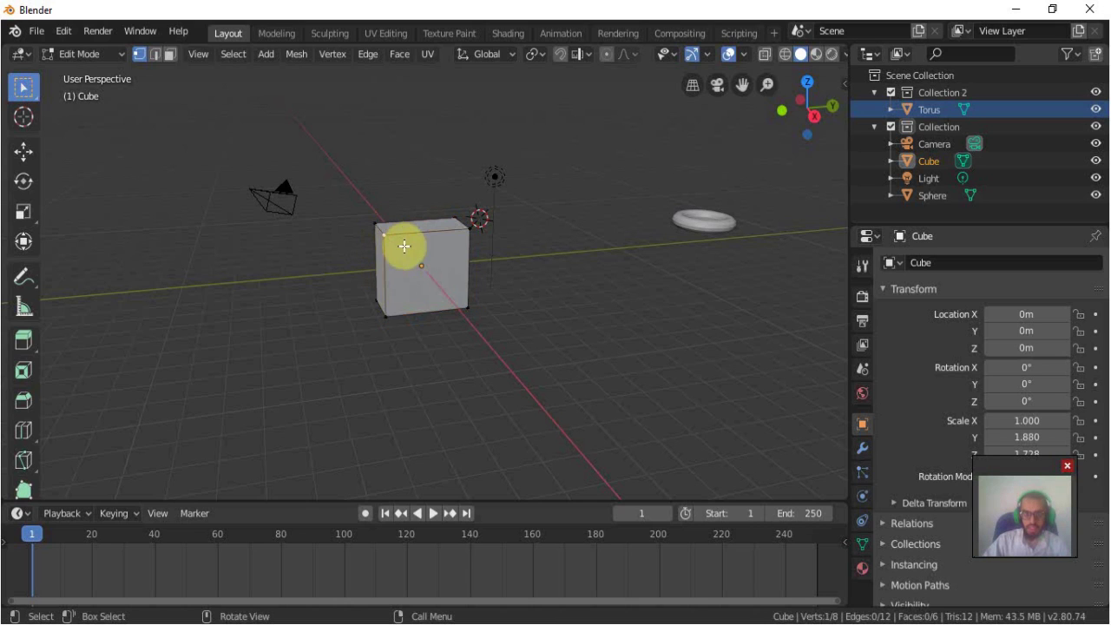
mouse_move(390, 302)
middle_mouse_down()
mouse_move(443, 313)
mouse_move(455, 287)
middle_mouse_up()
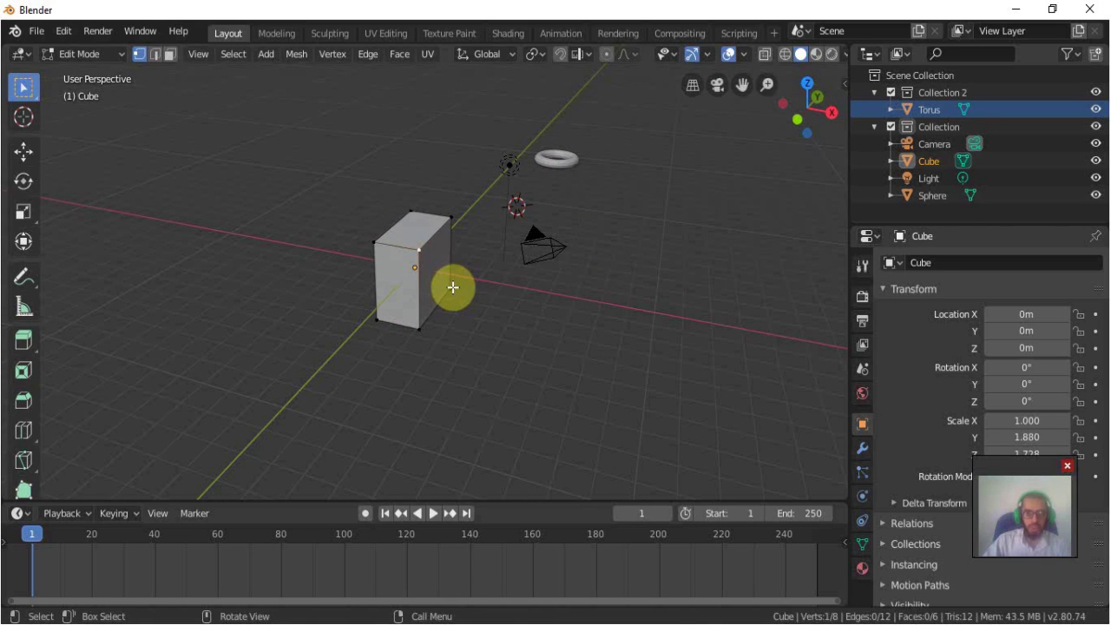
left_click(398, 258)
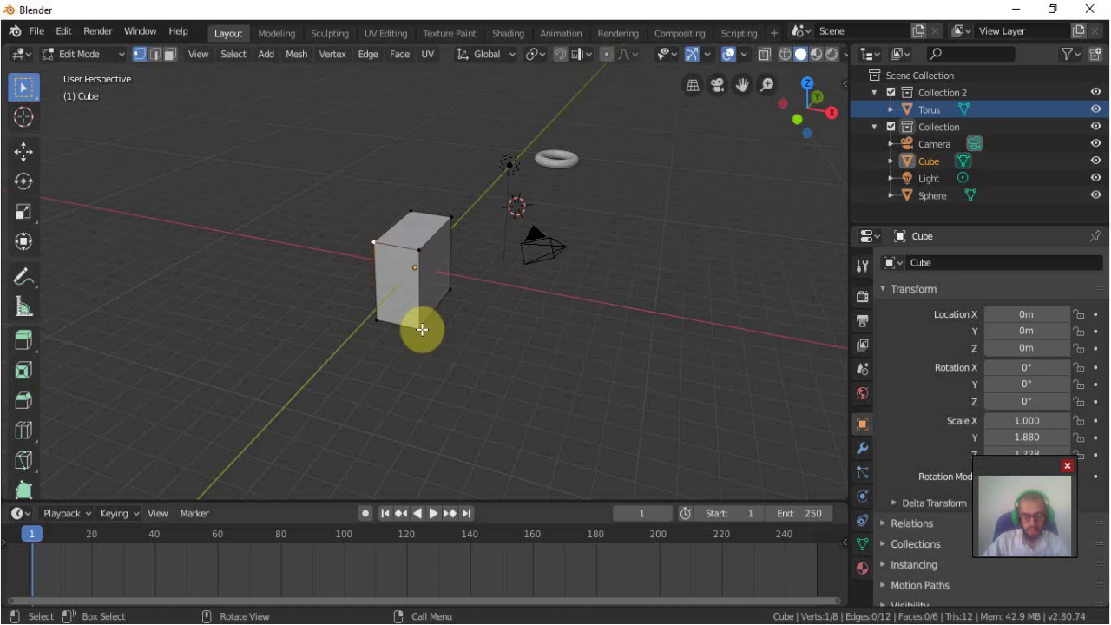
mouse_move(409, 325)
middle_mouse_down()
mouse_move(414, 254)
mouse_move(449, 305)
middle_mouse_up()
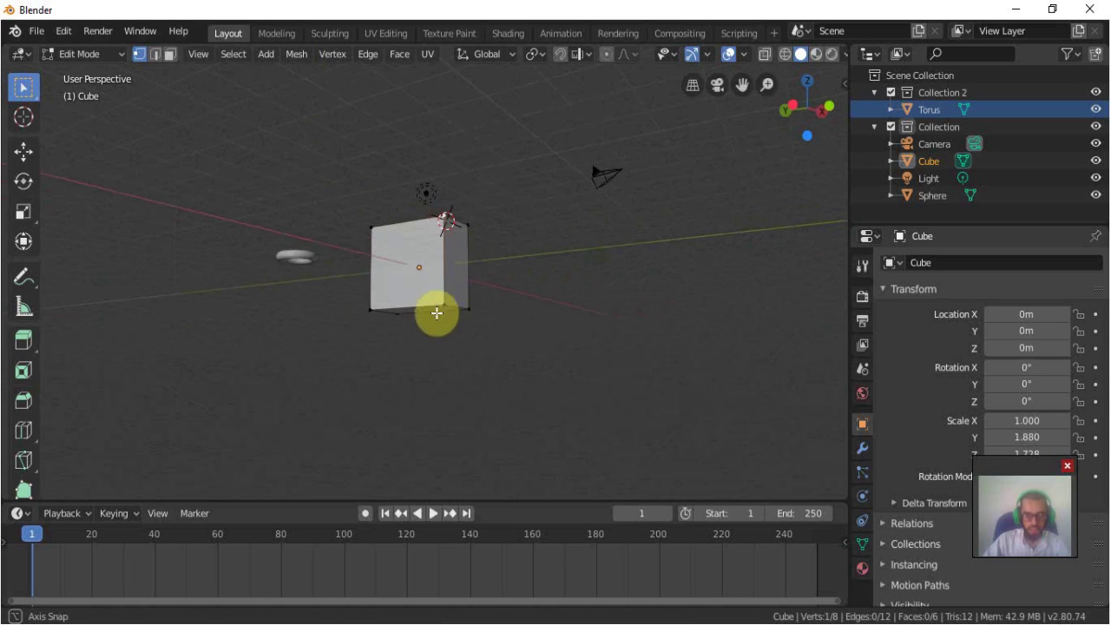
middle_click_drag(449, 306, 441, 304)
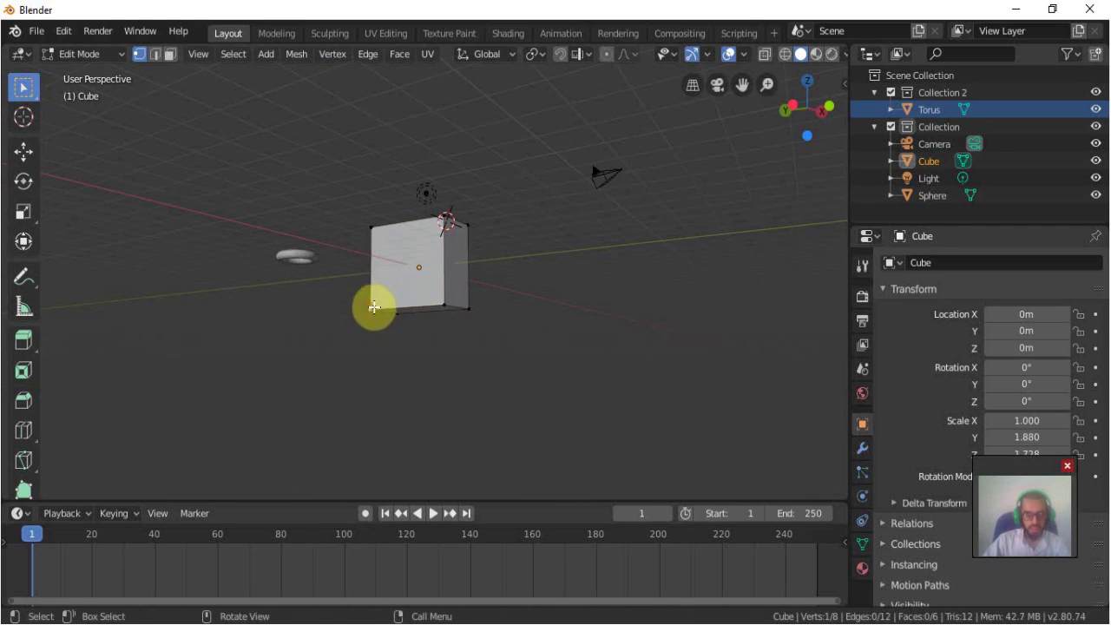
middle_click_drag(529, 339, 469, 399)
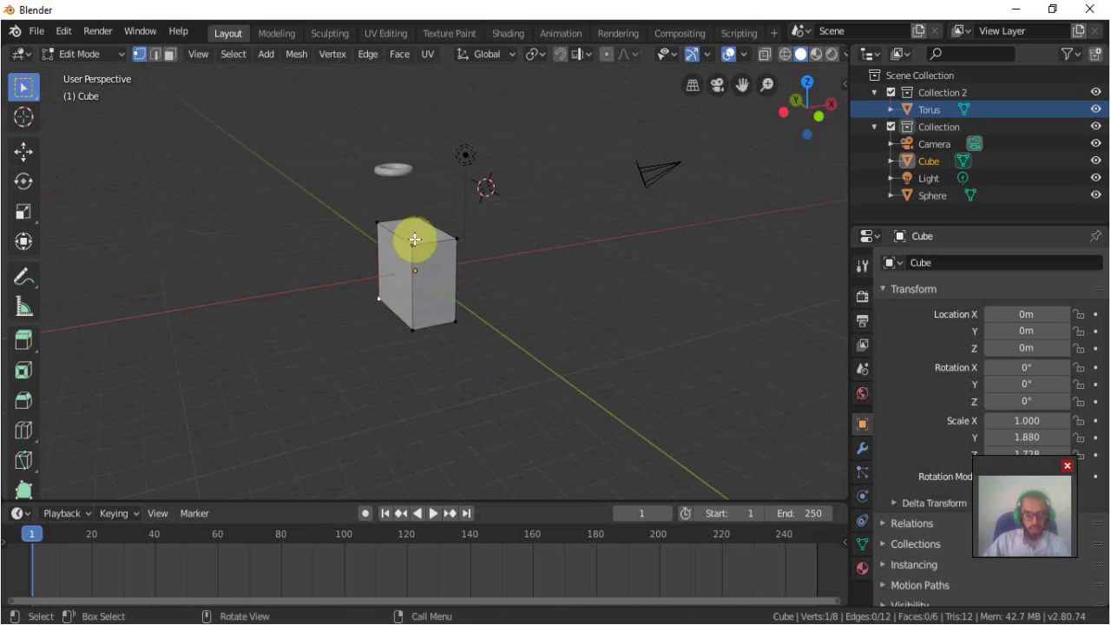
key("g")
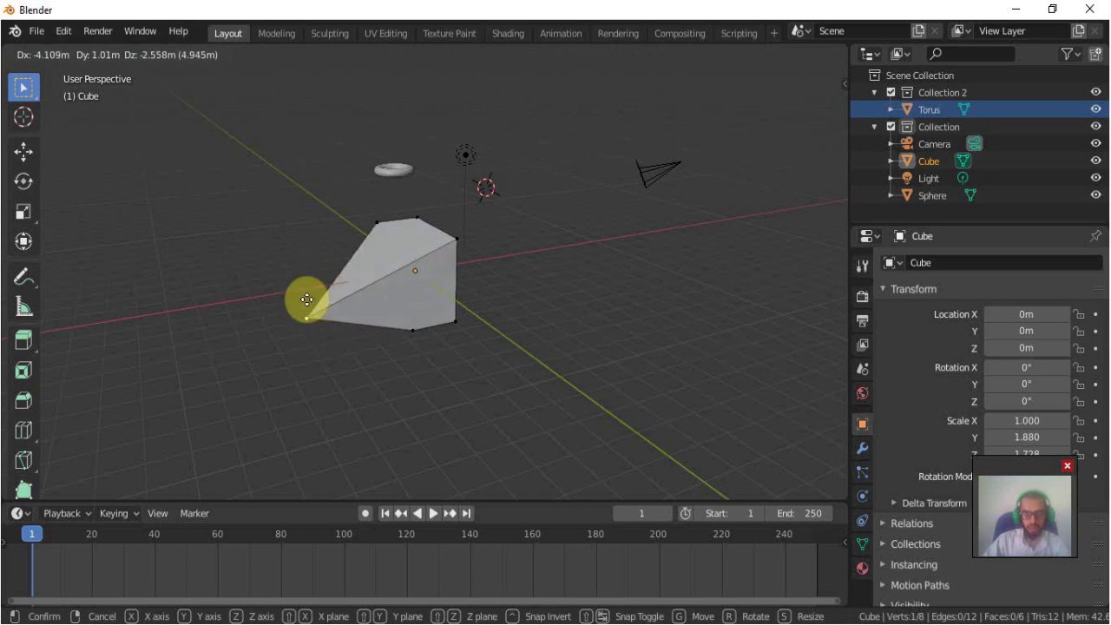
left_click(314, 272)
middle_click_drag(314, 272, 359, 216)
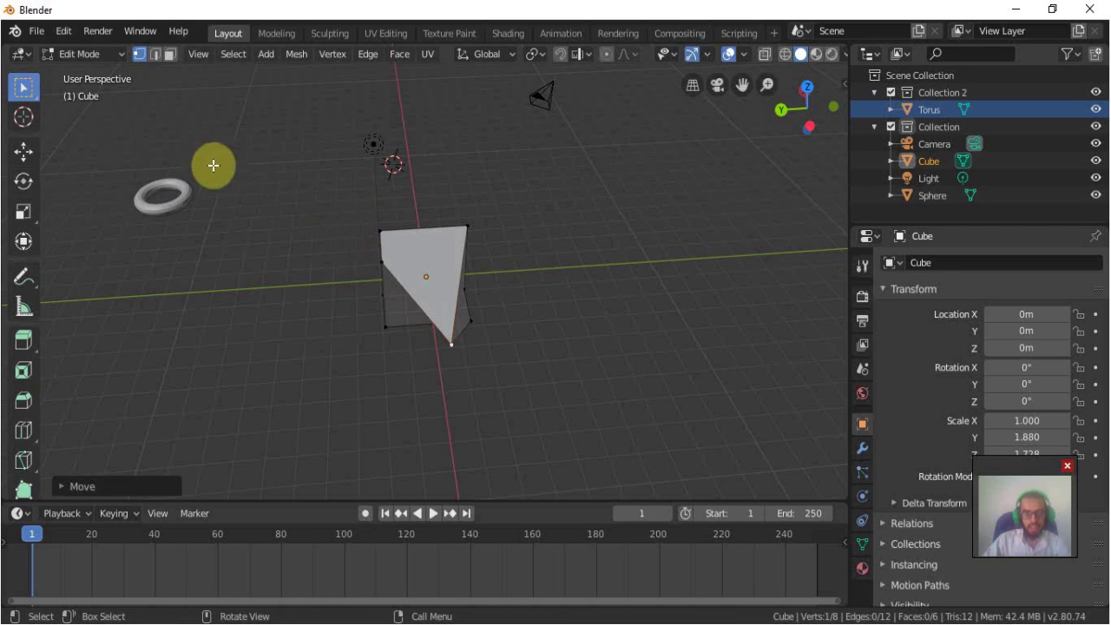
- In edge select mode, move the cube's right edge to reshape its top
left_click(154, 55)
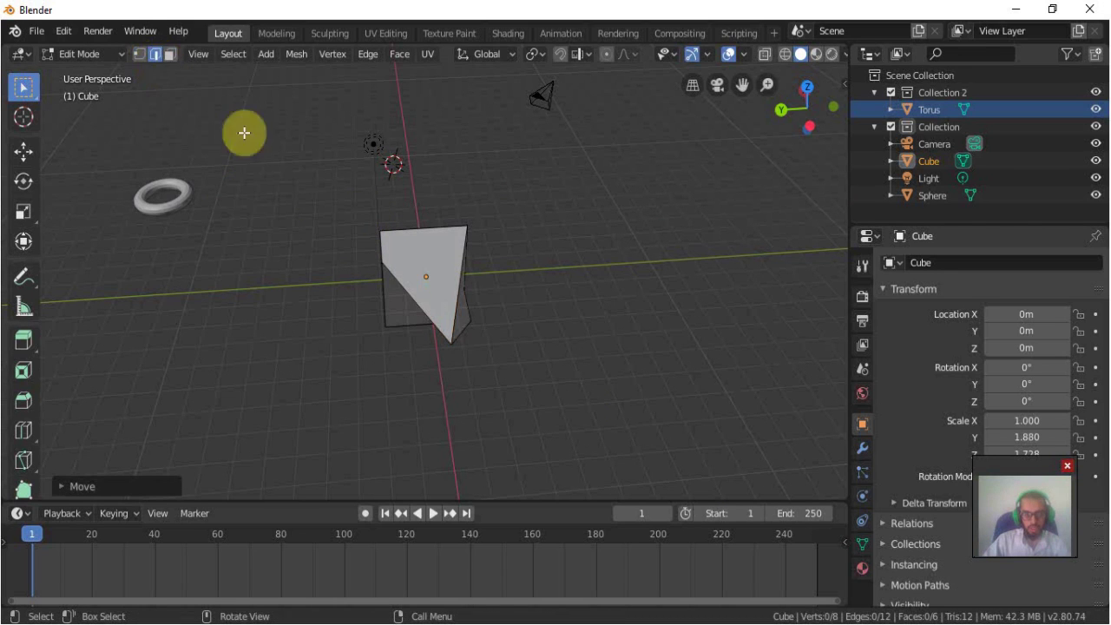
left_click(458, 301)
mouse_move(483, 379)
middle_mouse_down()
mouse_move(508, 371)
mouse_move(511, 273)
middle_mouse_up()
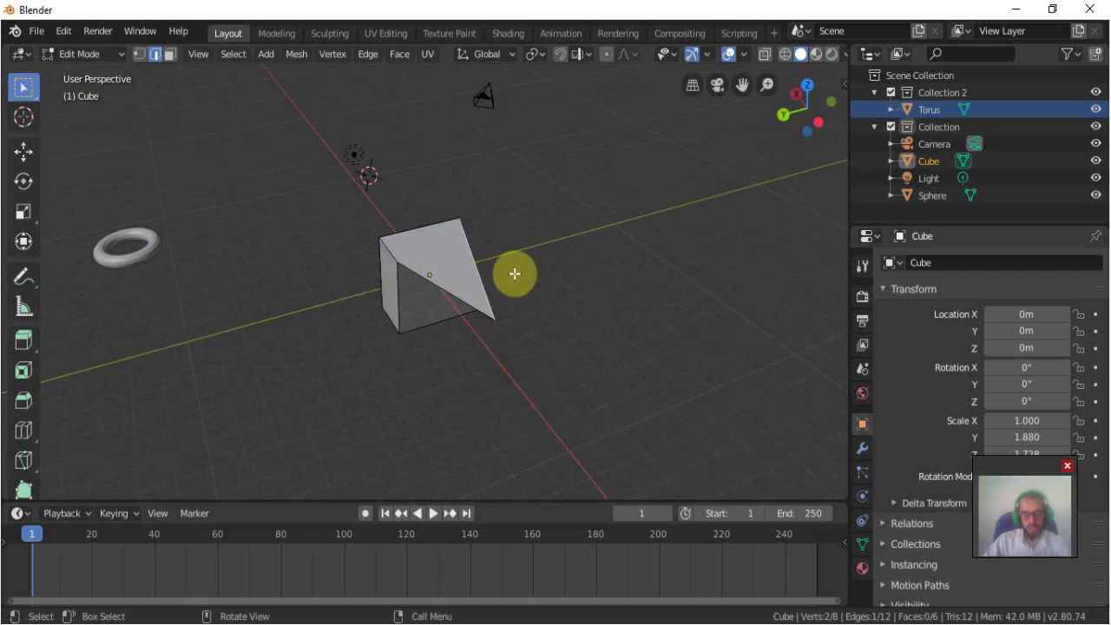
key("g")
left_click(515, 205)
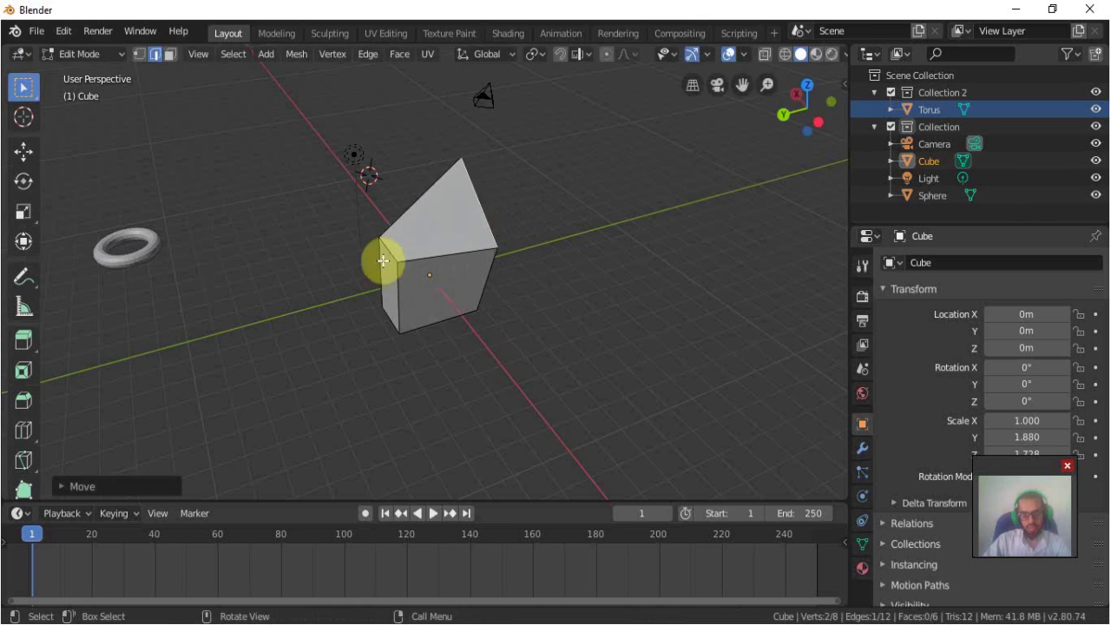
left_click_drag(377, 242, 328, 207)
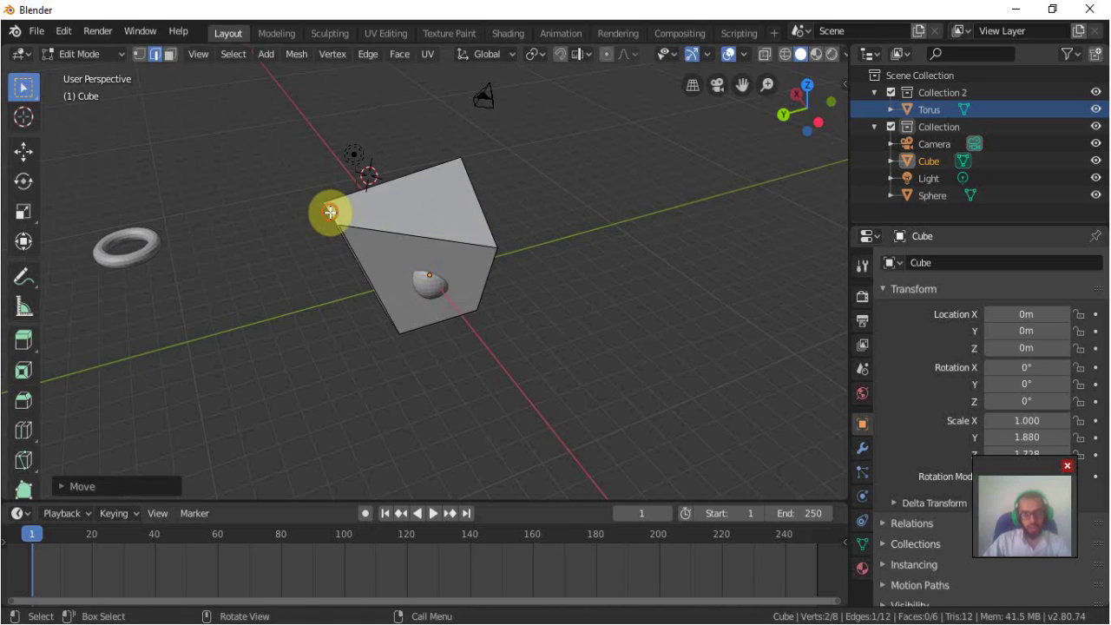
- Rotate and scale the selection, then rotate the top of the mesh
key("r")
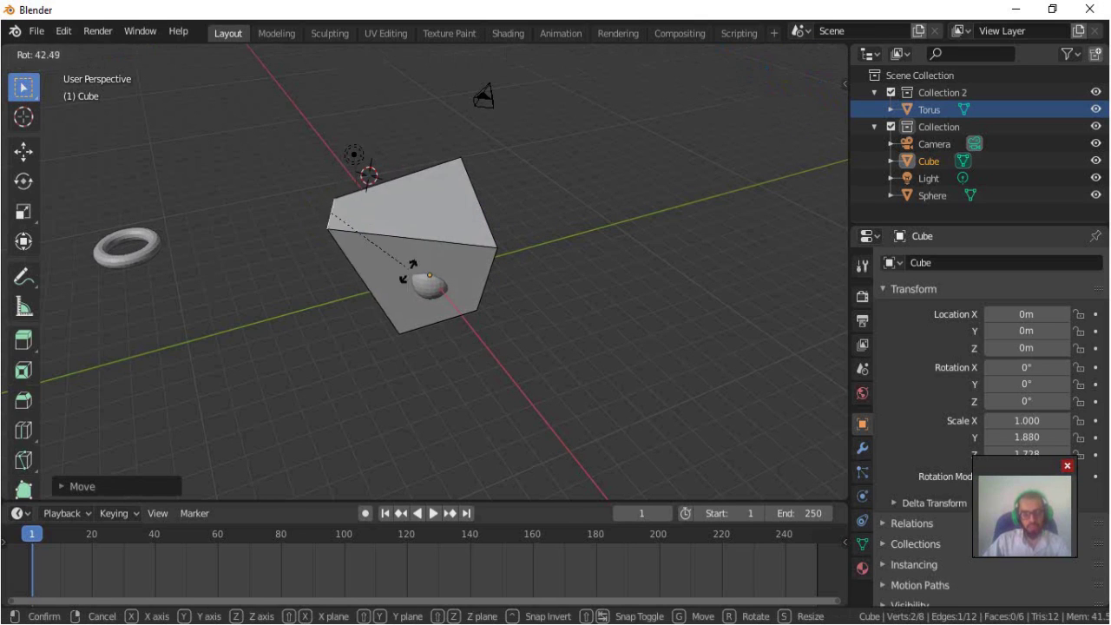
left_click(373, 315)
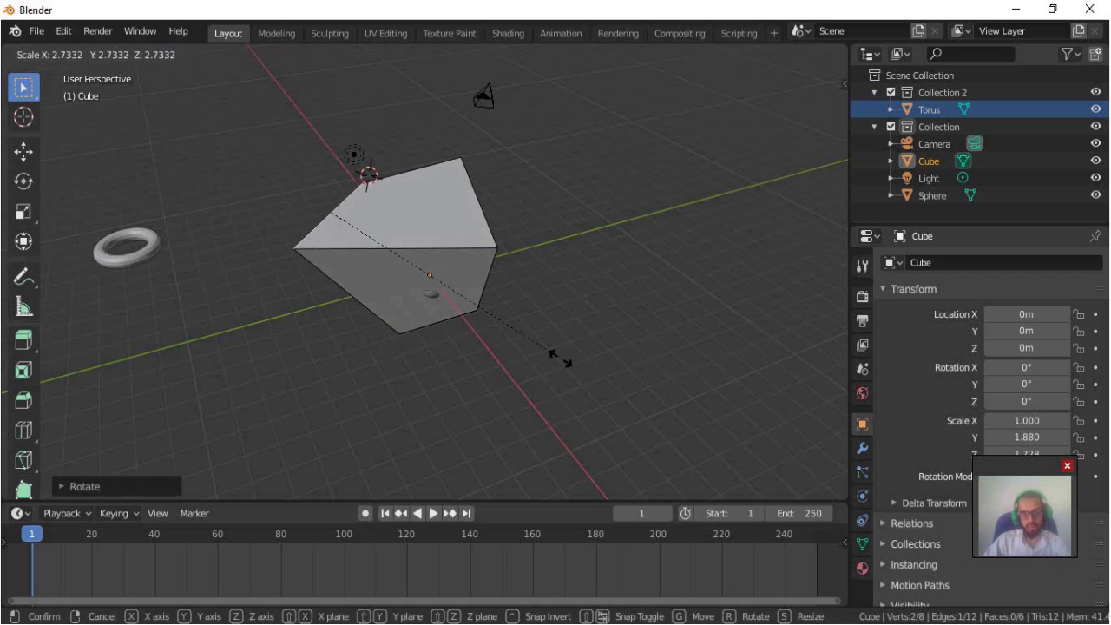
left_click(645, 354)
middle_click_drag(645, 354, 516, 324)
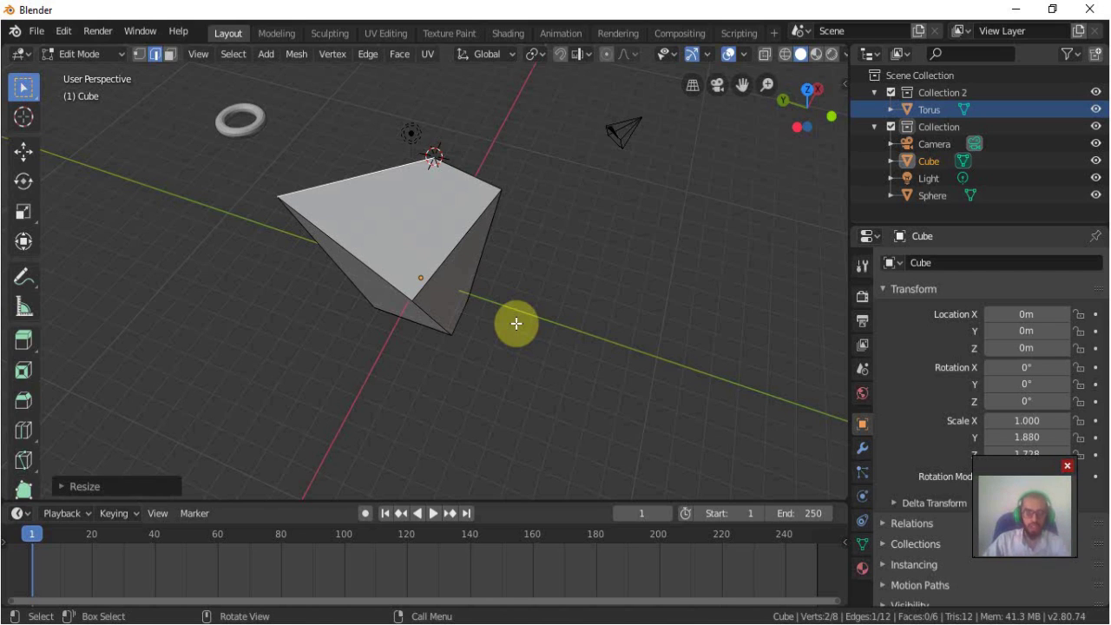
key("r")
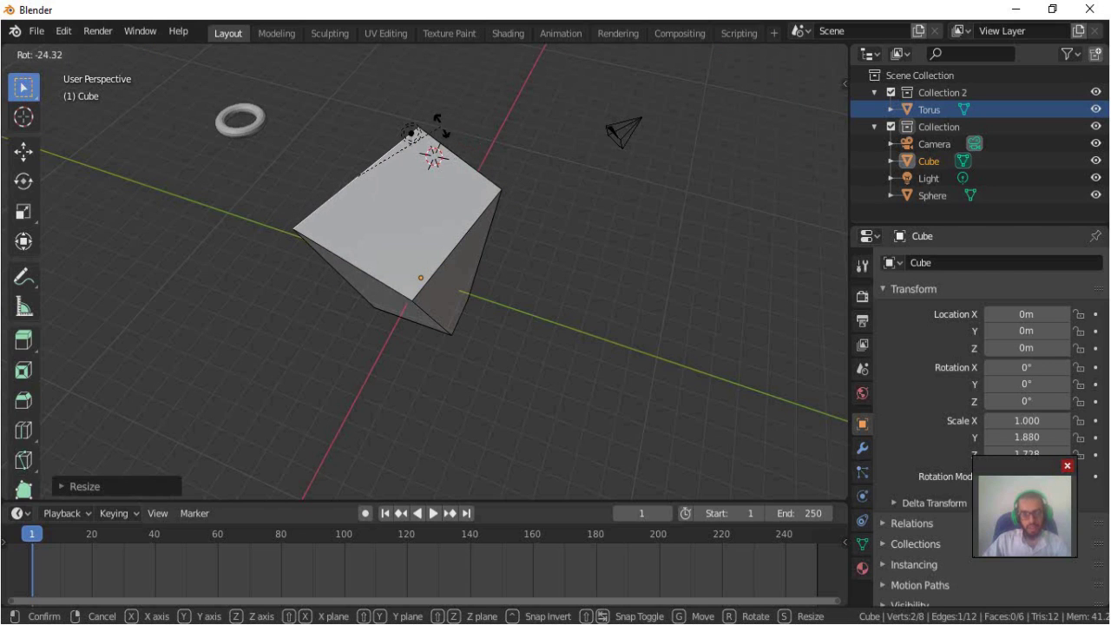
left_click(475, 158)
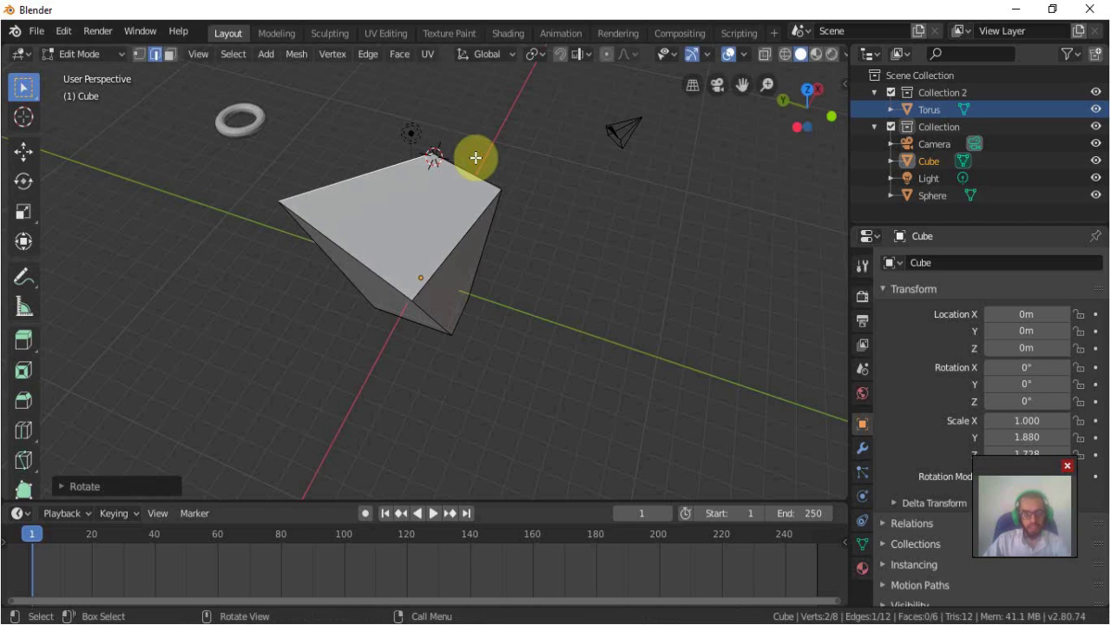
left_click(172, 56)
- Rotate the cube's top face and then scale it
left_click(403, 214)
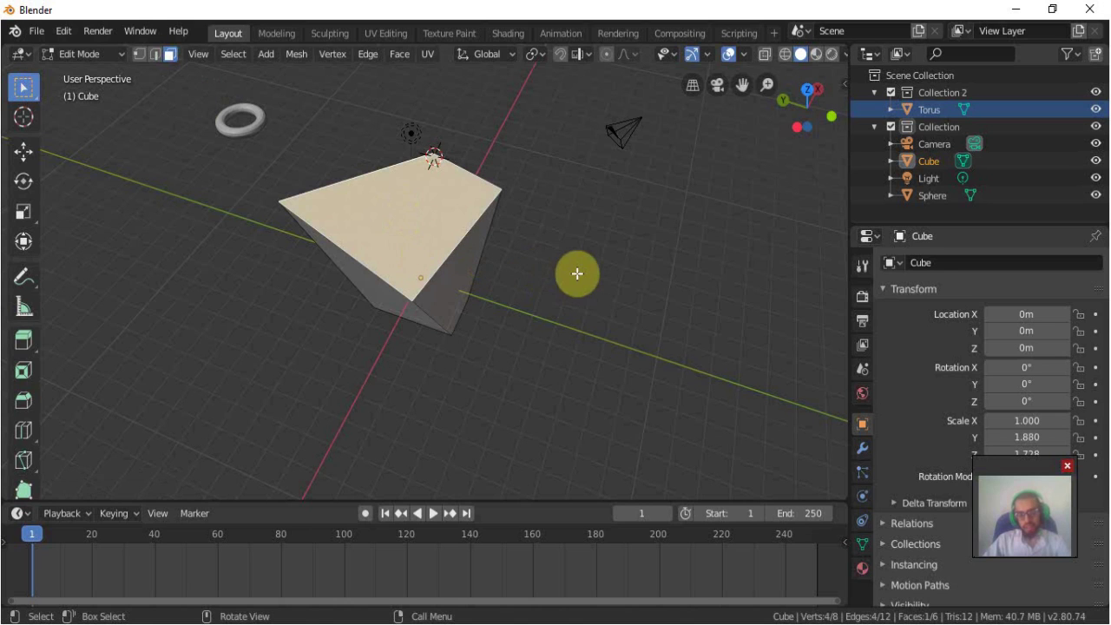
key("r")
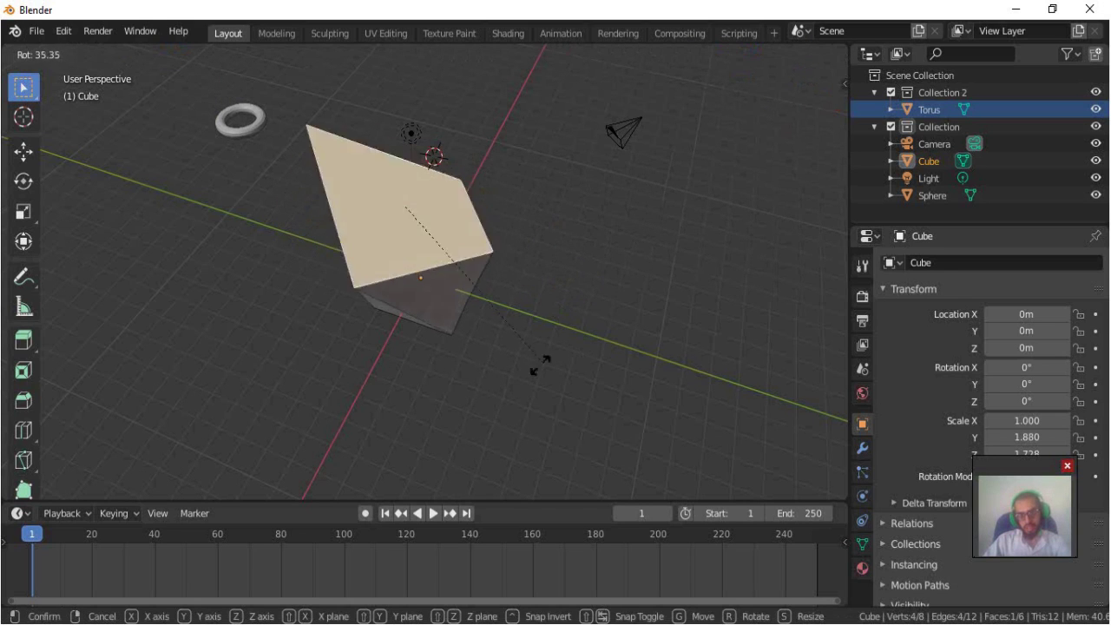
left_click(532, 334)
mouse_move(585, 392)
middle_mouse_down()
mouse_move(411, 329)
mouse_move(561, 253)
middle_mouse_up()
key("s")
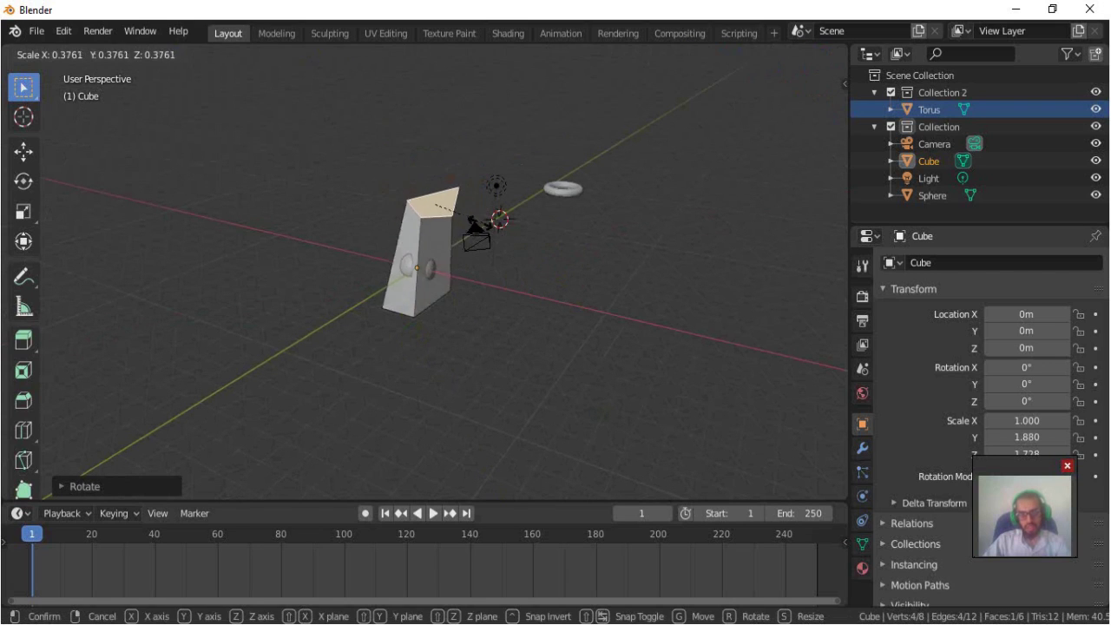
left_click(528, 244)
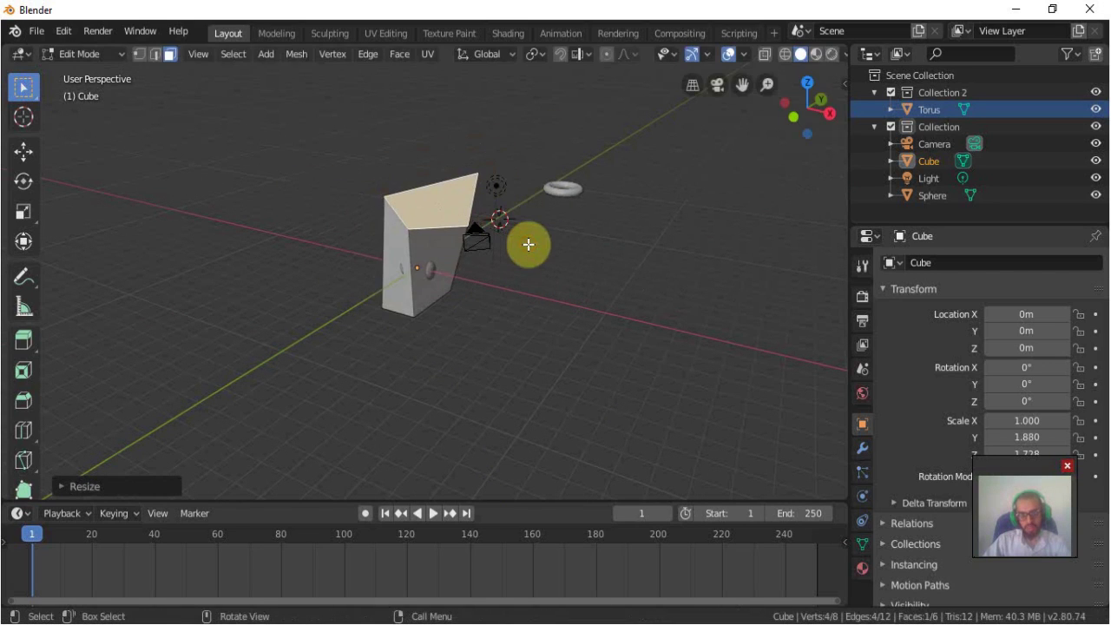
- Cancel a move of the top face, then toggle out of and back into Edit Mode
key("g")
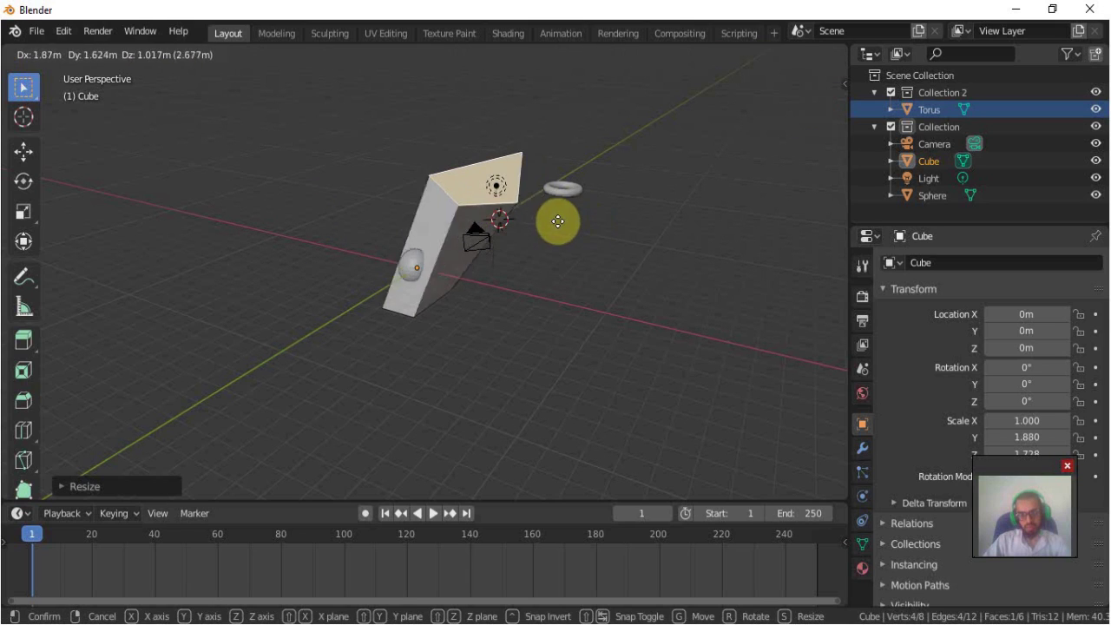
key("Escape")
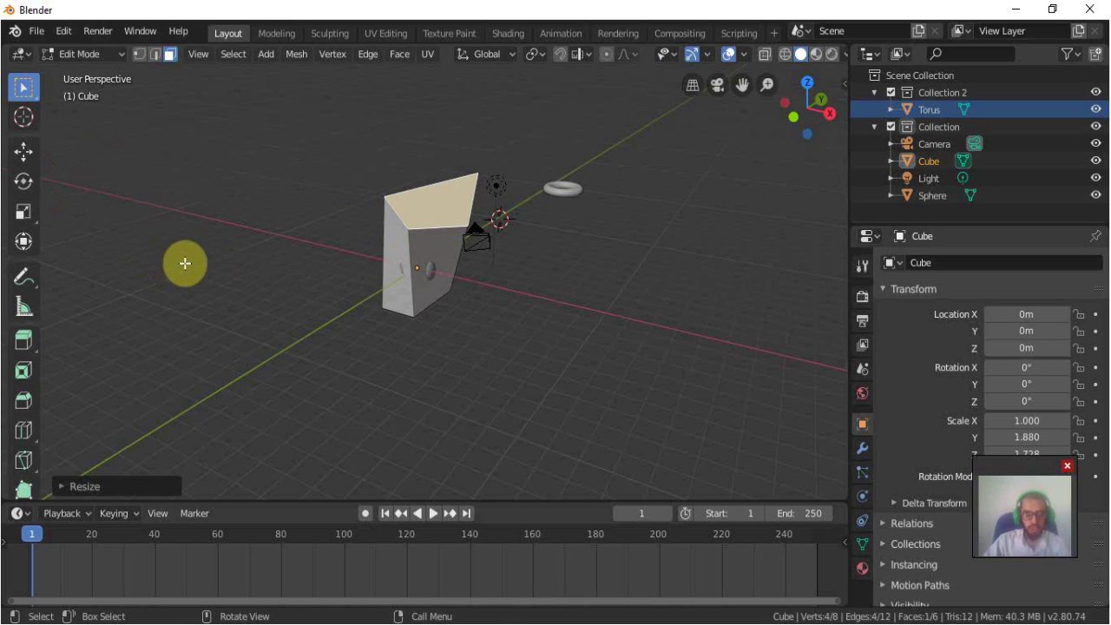
key("Tab")
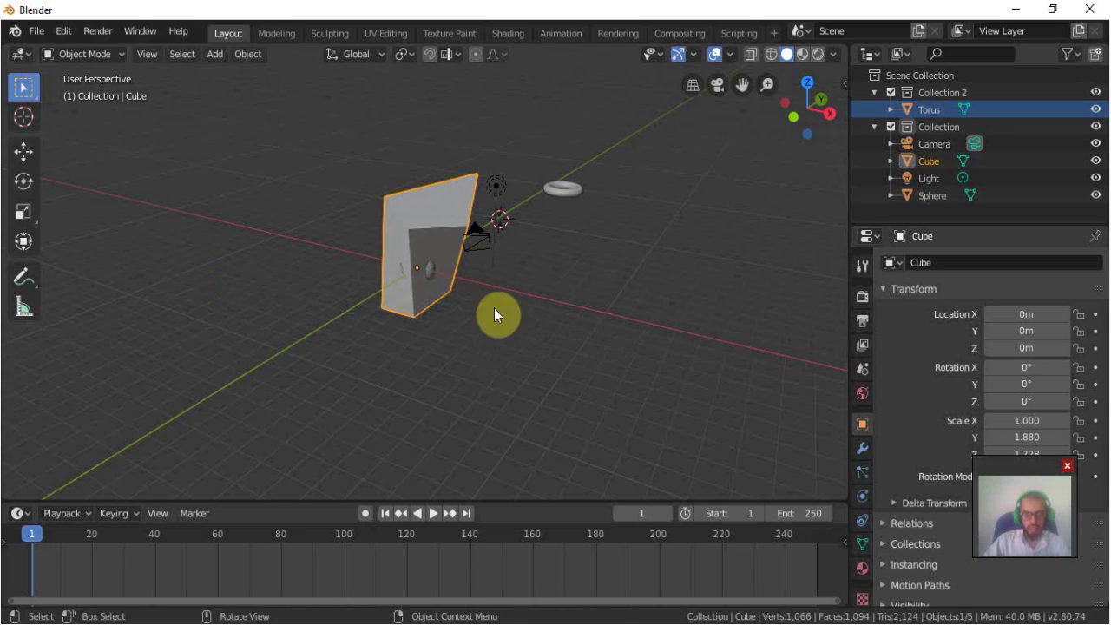
key("Tab")
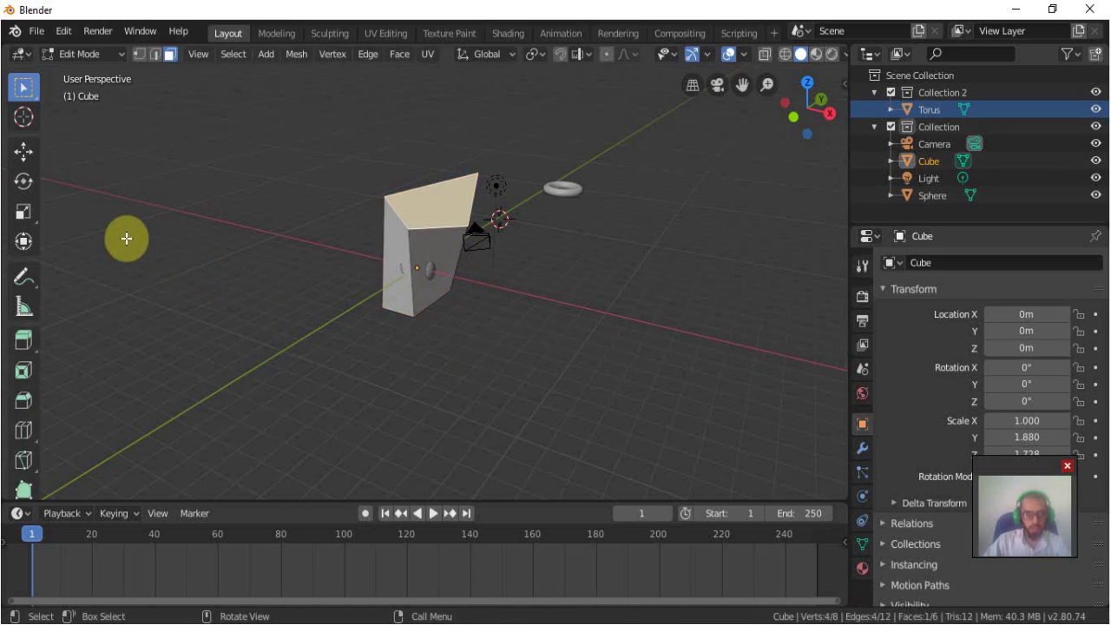
- Extrude the cube's top face upward into a new section
scroll(25, 399, "down", 5)
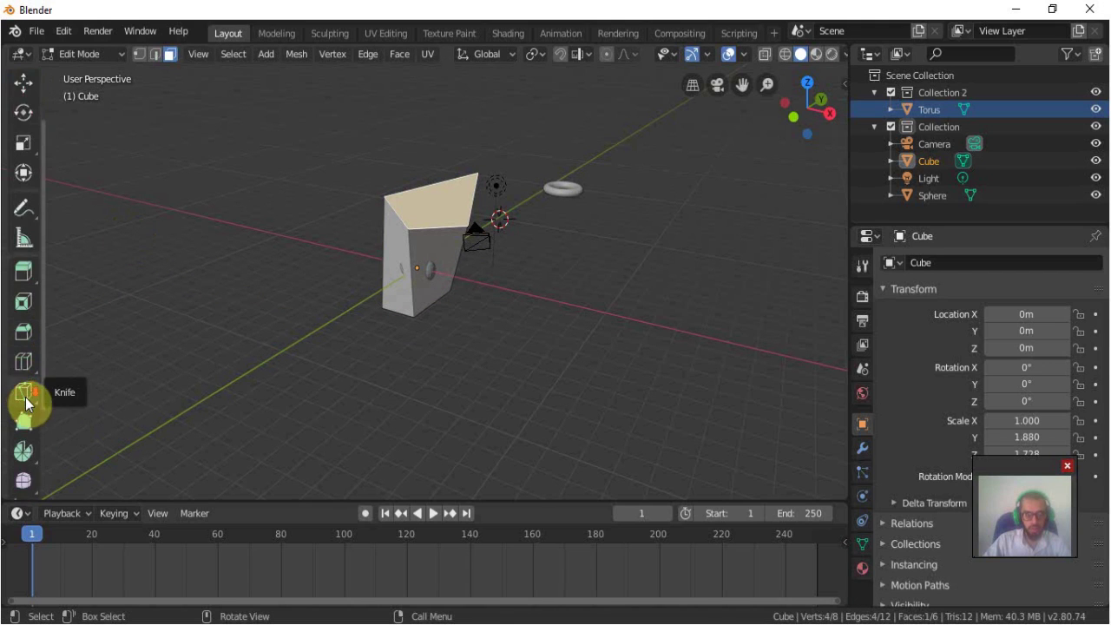
scroll(20, 447, "up", 2)
scroll(20, 449, "up", 2)
scroll(21, 449, "up", 2)
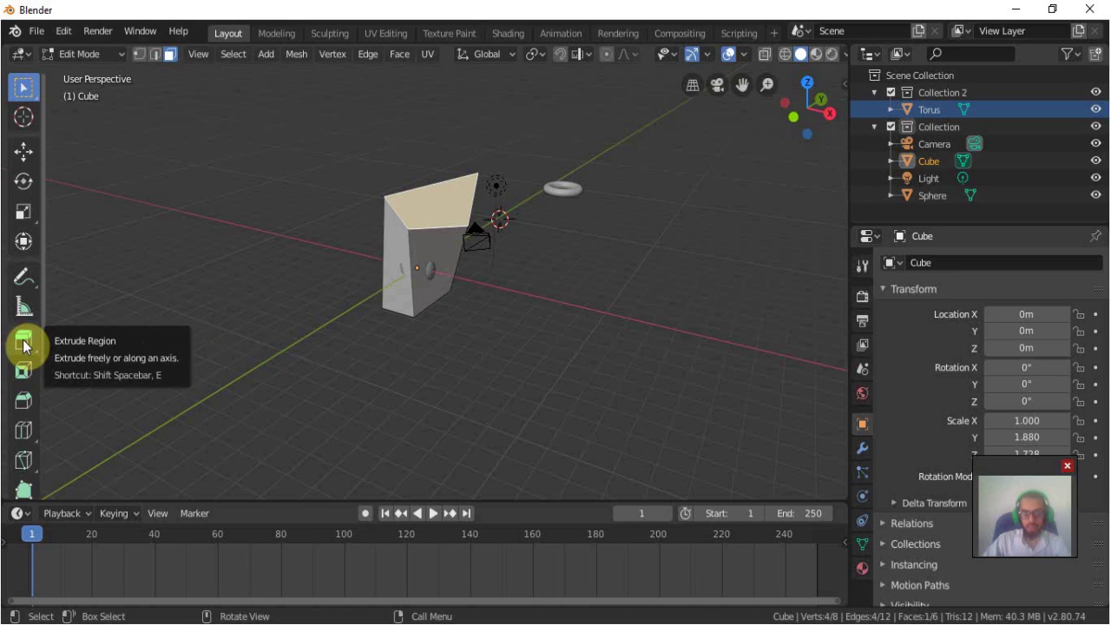
key("e")
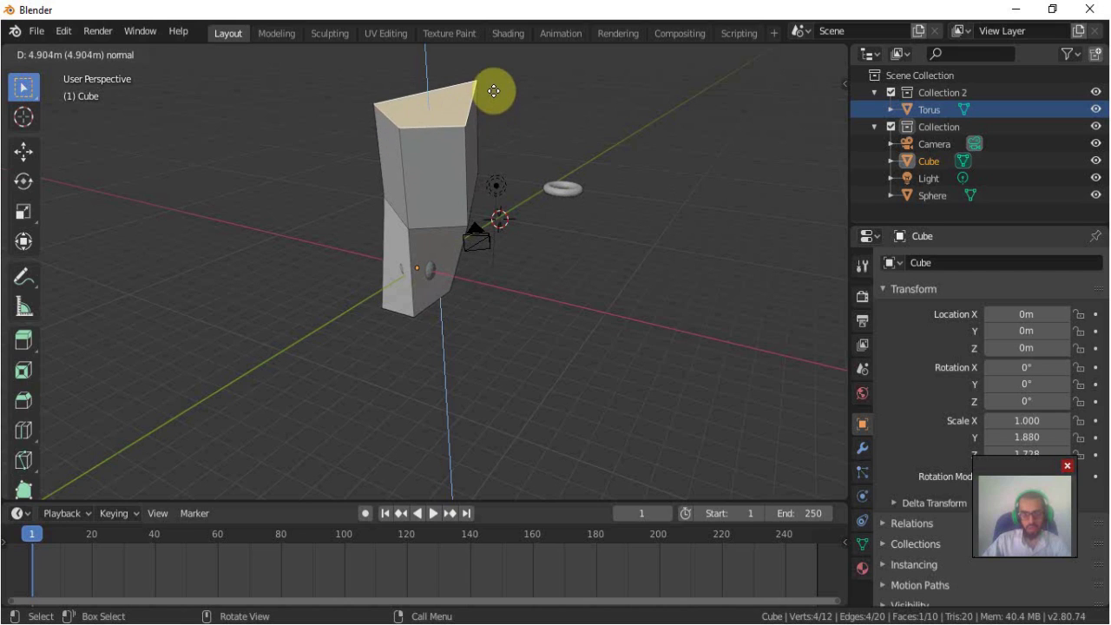
left_click(498, 103)
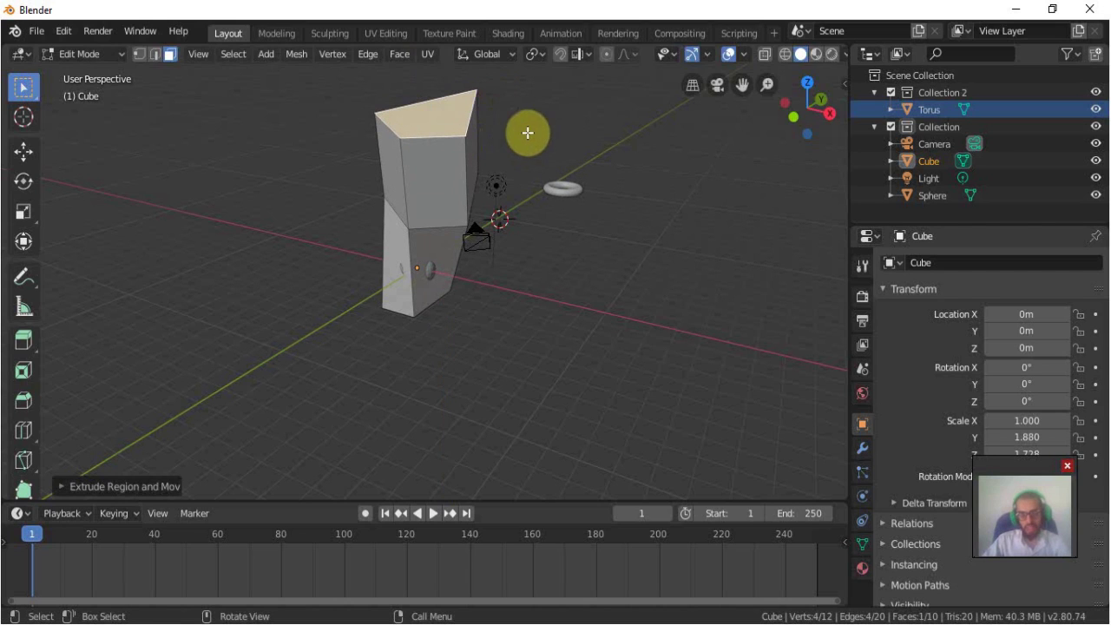
- Twist the extruded top section with a rotation and return to Object Mode
key("r")
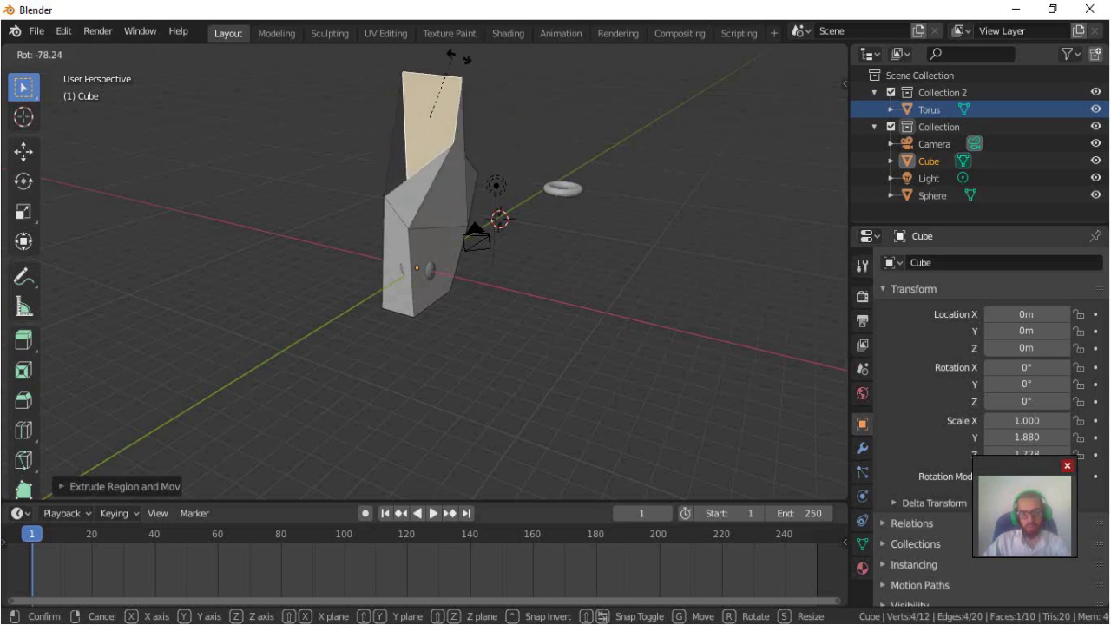
left_click(456, 184)
middle_click_drag(485, 233, 175, 316)
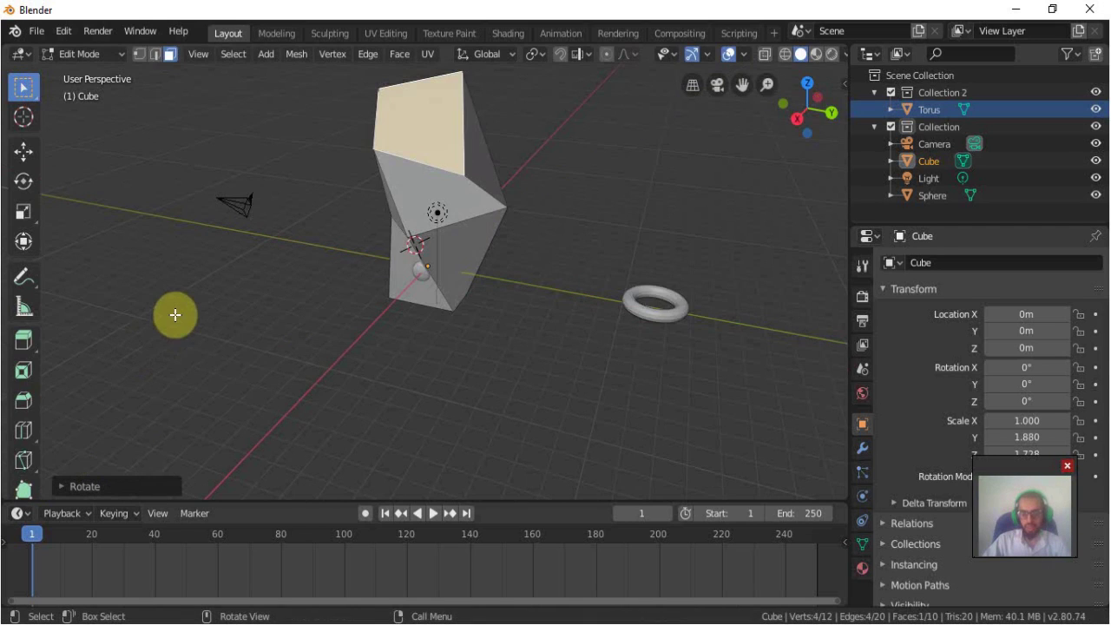
scroll(31, 445, "down", 2)
scroll(24, 454, "down", 3)
scroll(24, 455, "up", 5)
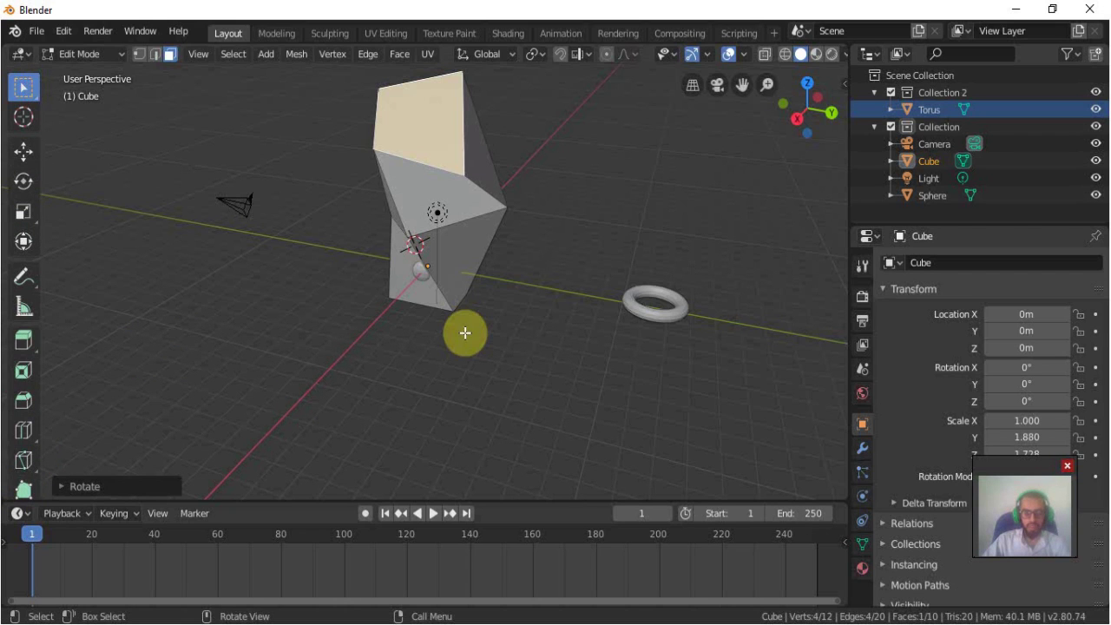
key("Tab")
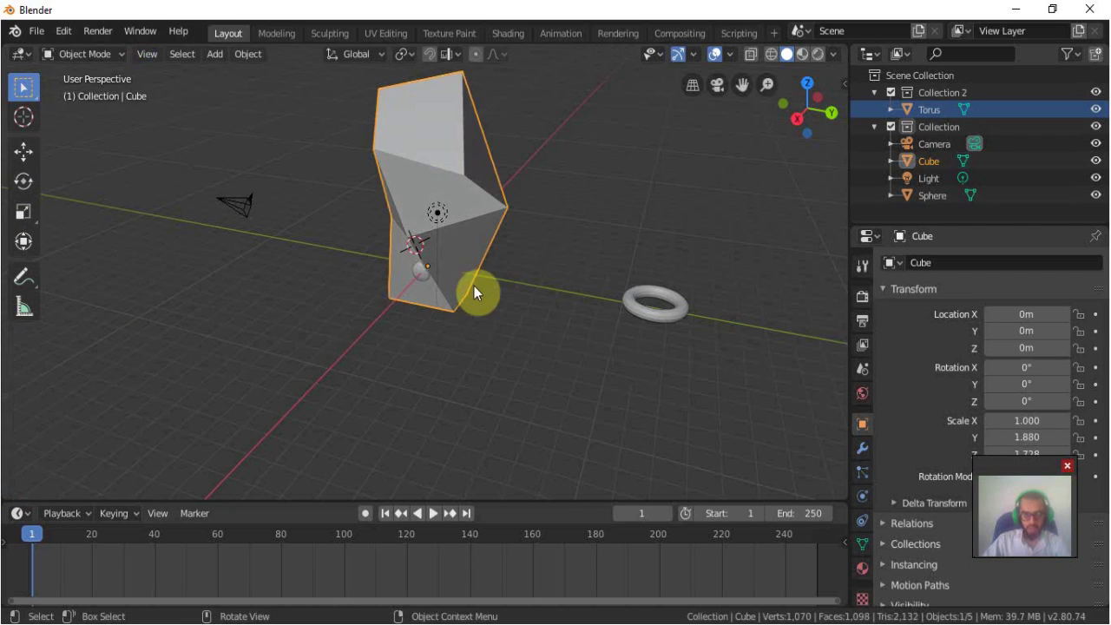
- Select the torus, enter Edit Mode, and pick a single face on its outer rim
left_click(671, 316)
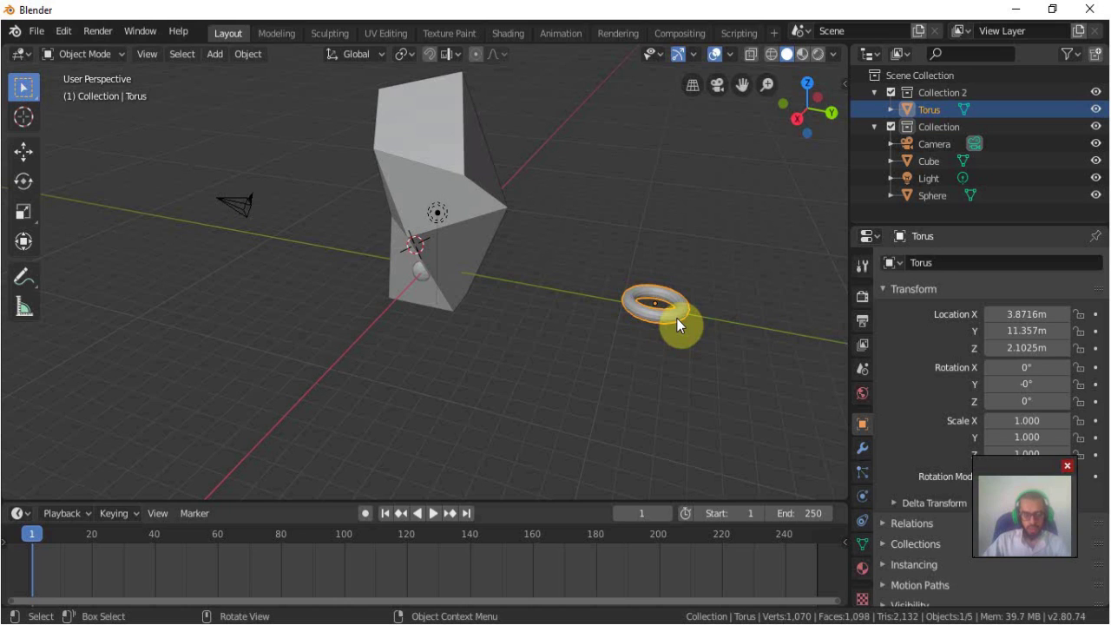
key("Tab")
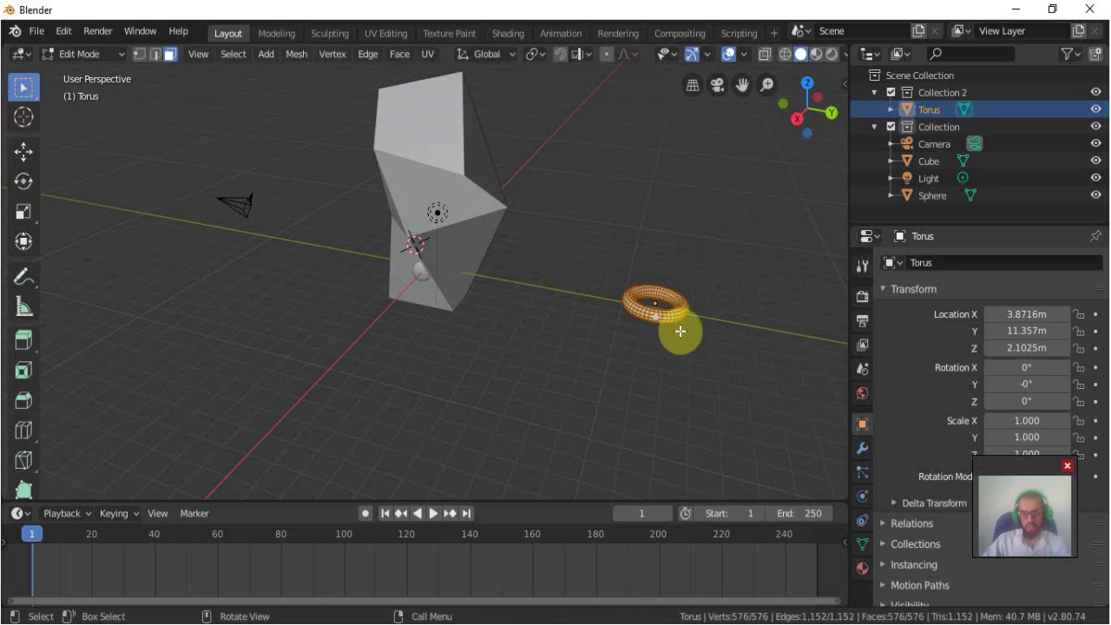
mouse_move(704, 350)
middle_mouse_down()
mouse_move(663, 371)
mouse_move(585, 293)
mouse_move(549, 327)
middle_mouse_up()
scroll(587, 293, "up", 6)
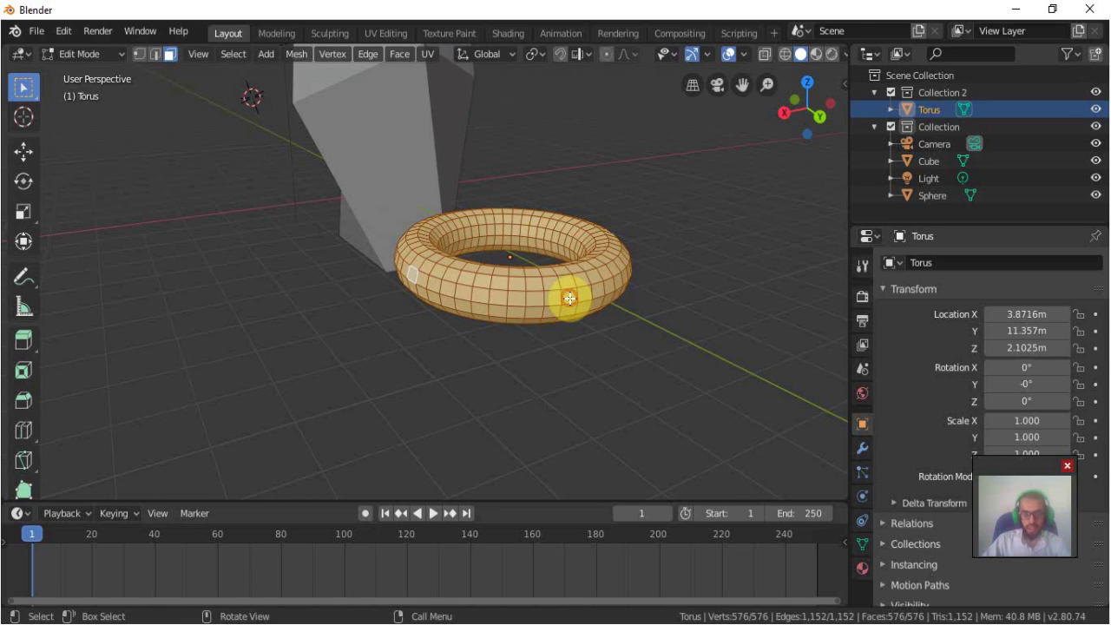
left_click(569, 299)
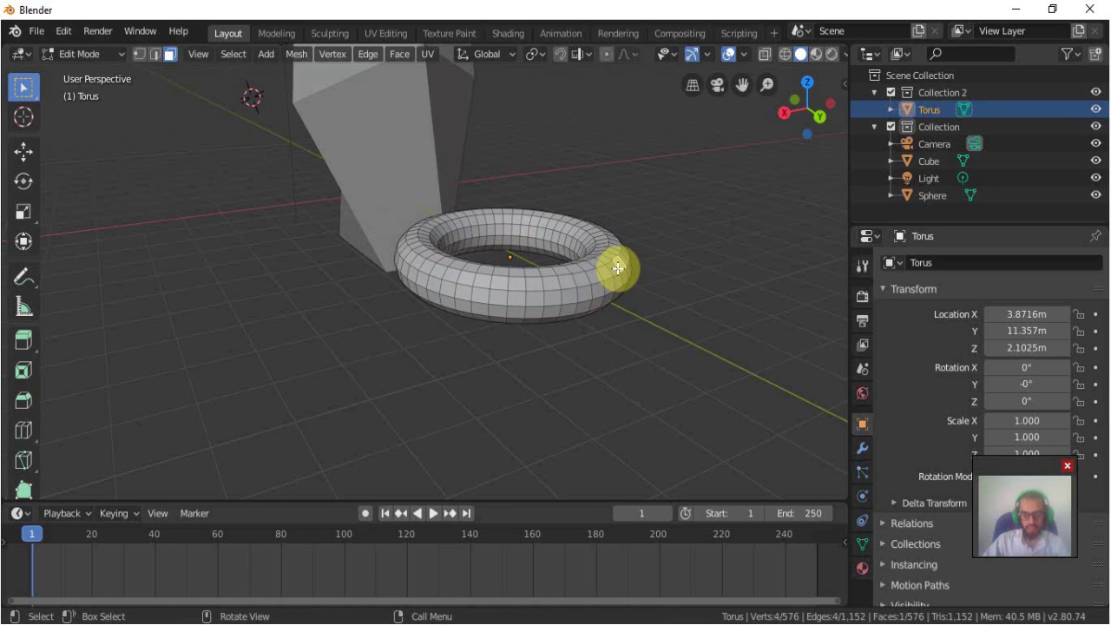
- Extrude the selected torus face outward into a short prong
key("e")
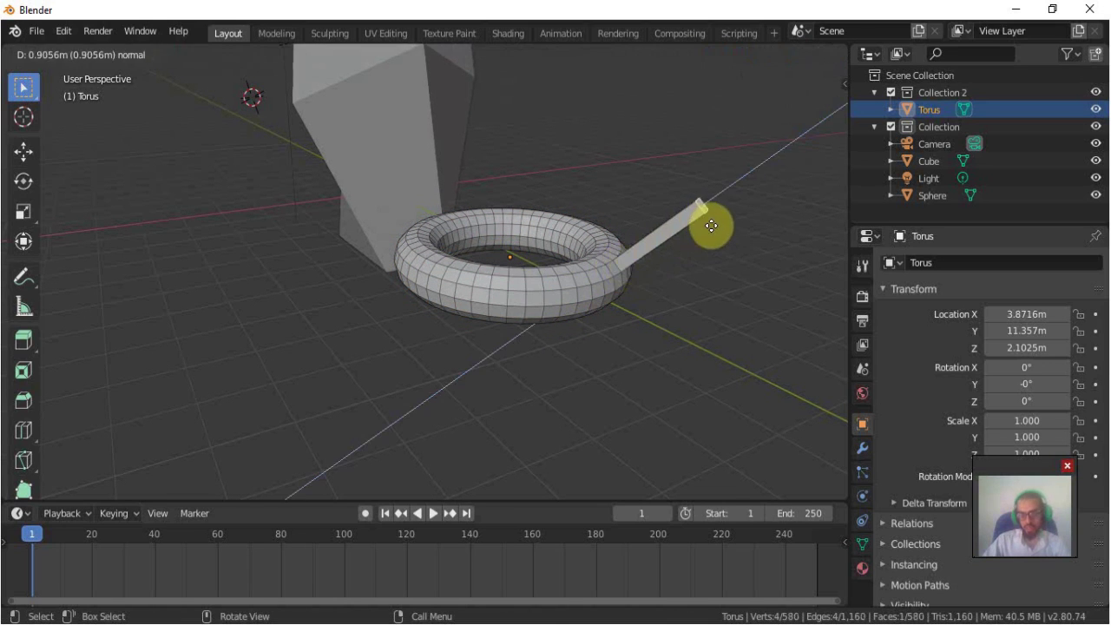
left_click(668, 265)
mouse_move(668, 266)
middle_mouse_down()
mouse_move(677, 322)
mouse_move(610, 345)
middle_mouse_up()
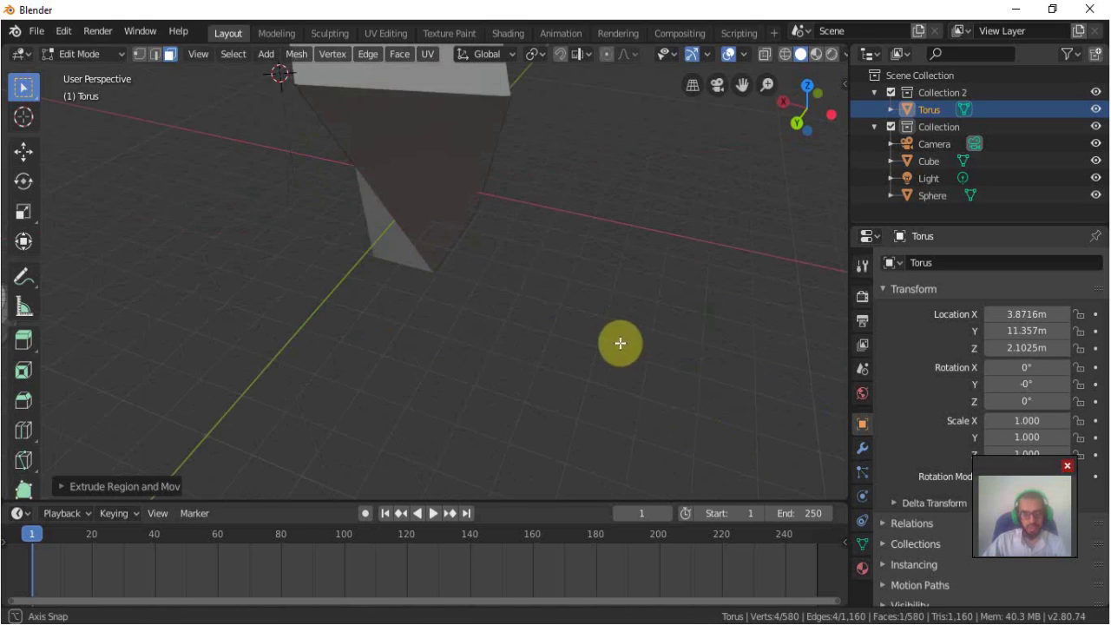
scroll(521, 332, "down", 3)
- Orbit, pan and zoom around the torus to inspect the new prong
mouse_move(523, 347)
middle_mouse_down()
mouse_move(653, 349)
mouse_move(620, 342)
middle_mouse_up()
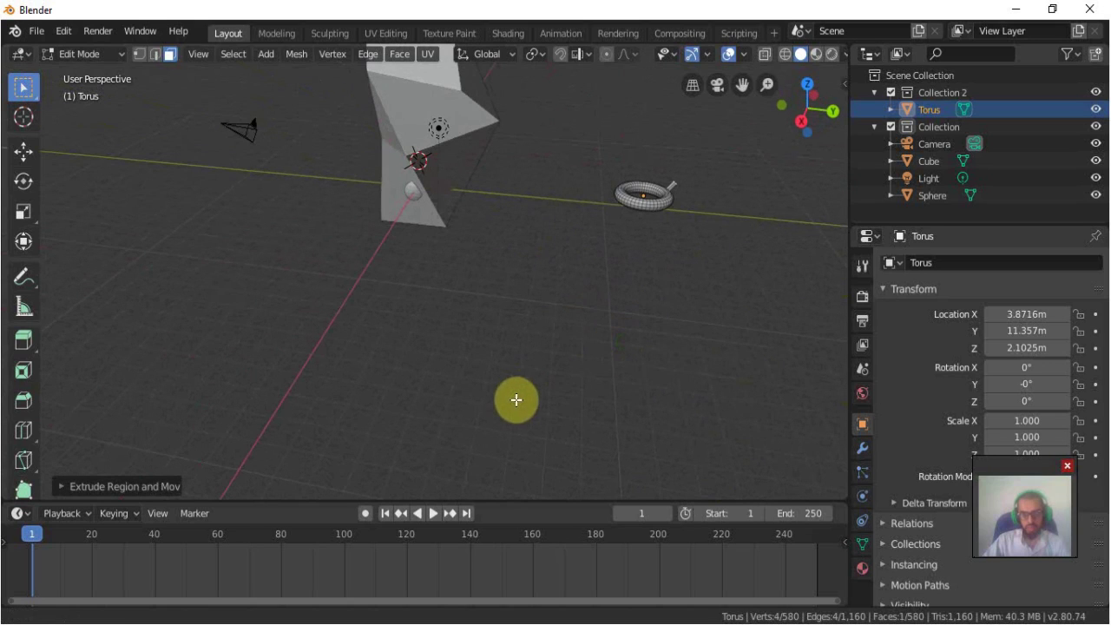
middle_click_drag(517, 400, 665, 295, "shift")
scroll(585, 290, "up", 2)
scroll(595, 307, "up", 2)
mouse_move(595, 307)
middle_mouse_down("shift")
mouse_move(496, 361)
mouse_move(471, 318)
mouse_move(478, 329)
middle_mouse_up("shift")
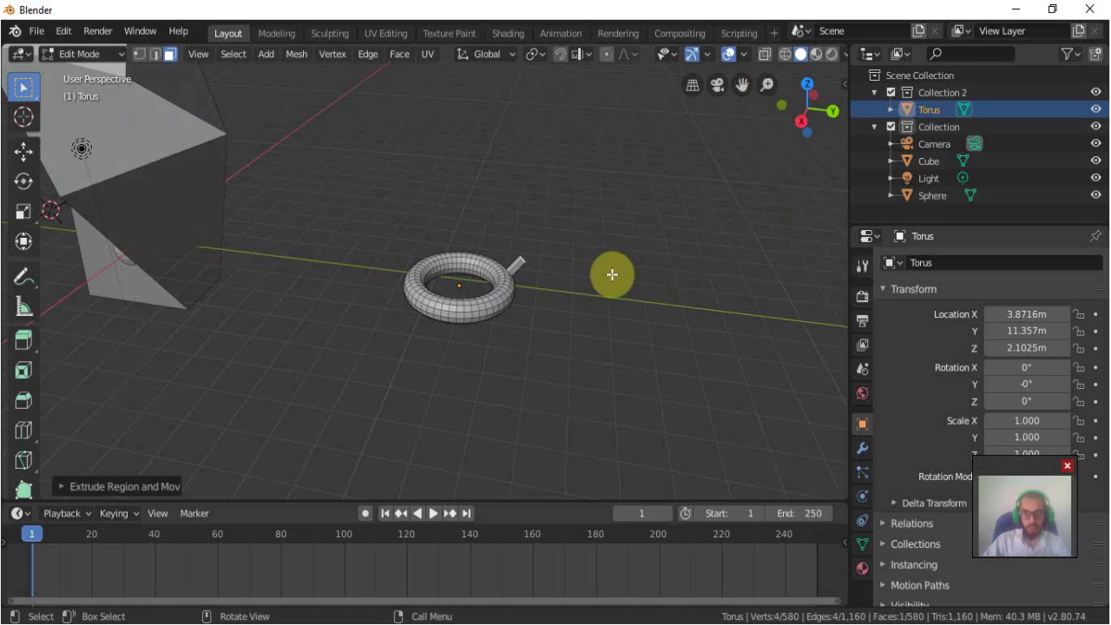
scroll(610, 273, "up", 2)
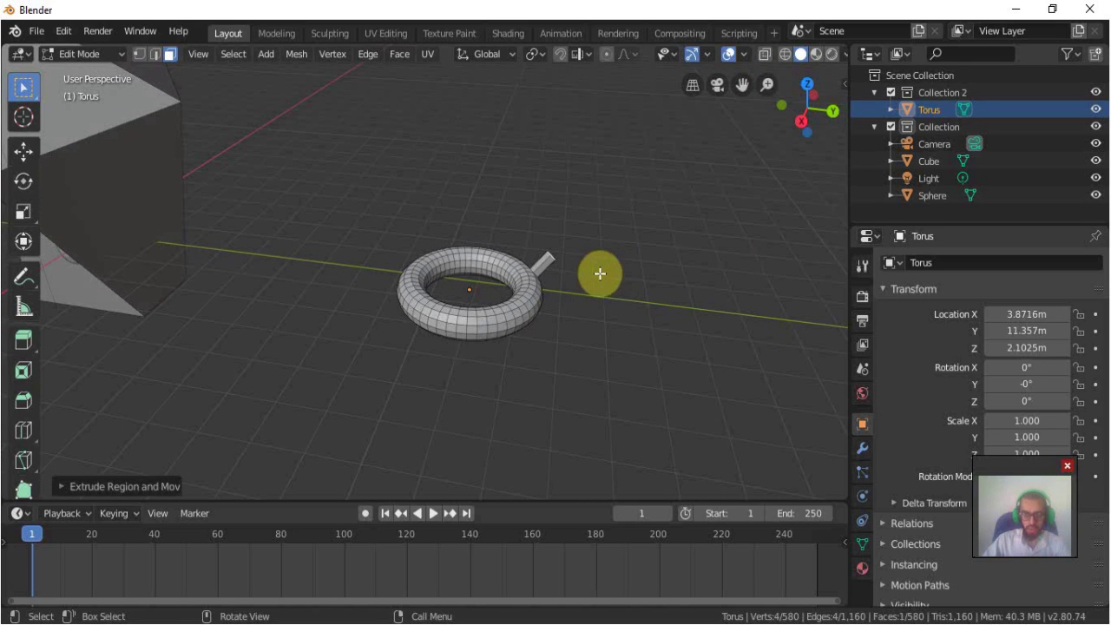
scroll(600, 273, "down", 4)
scroll(597, 275, "down", 4)
scroll(594, 275, "up", 8)
scroll(594, 275, "up", 5)
scroll(595, 273, "down", 3)
scroll(581, 282, "down", 1)
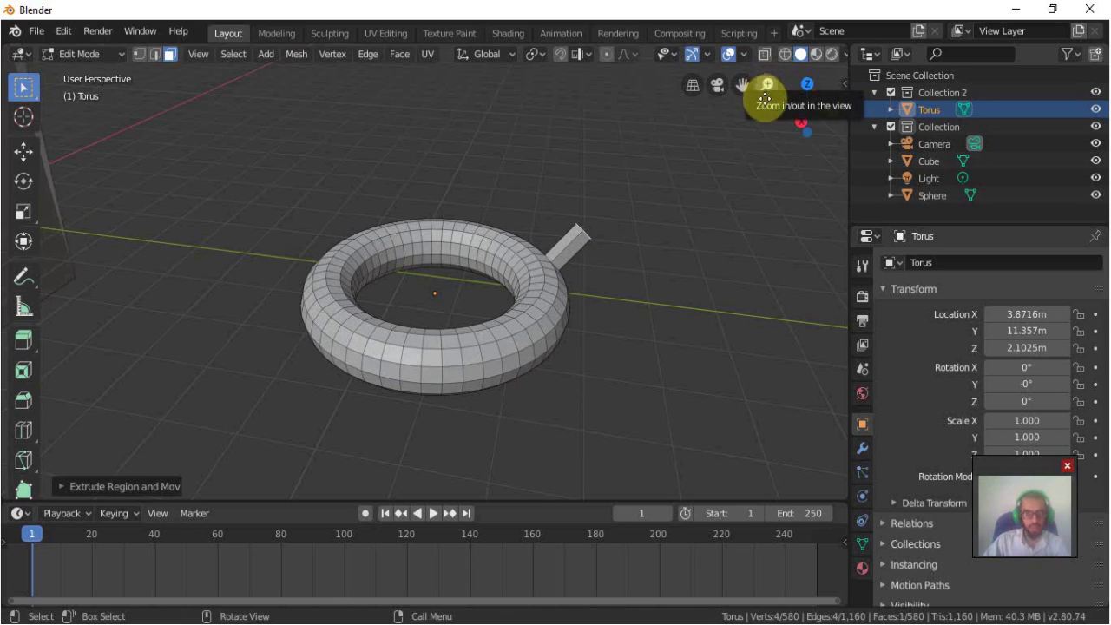
scroll(603, 260, "down", 2)
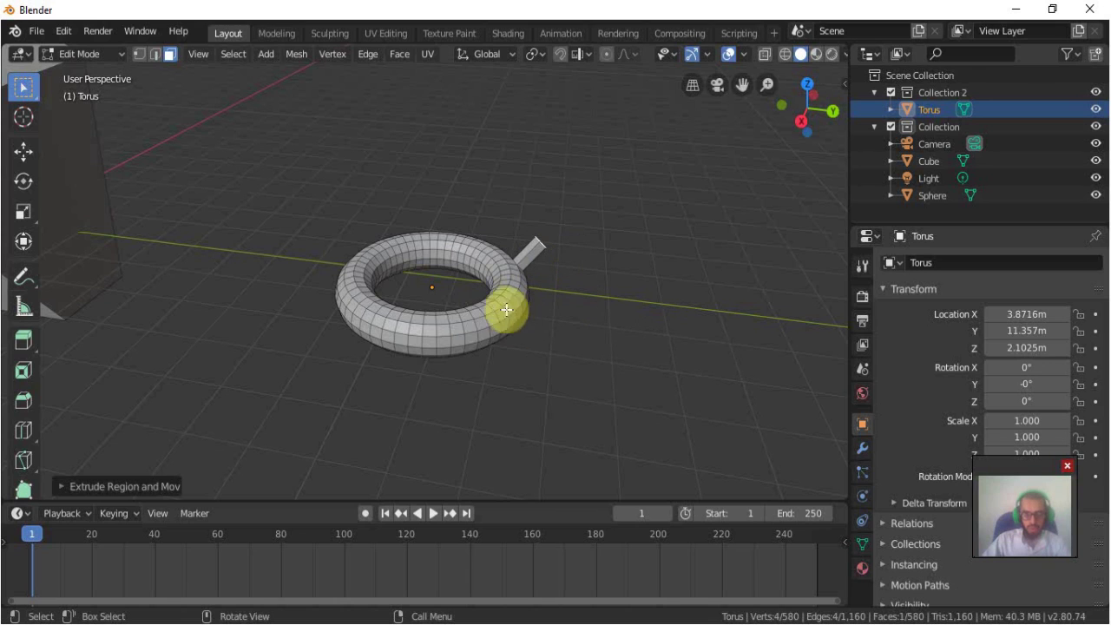
- In edge select mode, raise one edge of the prong into a spike
left_click(151, 56)
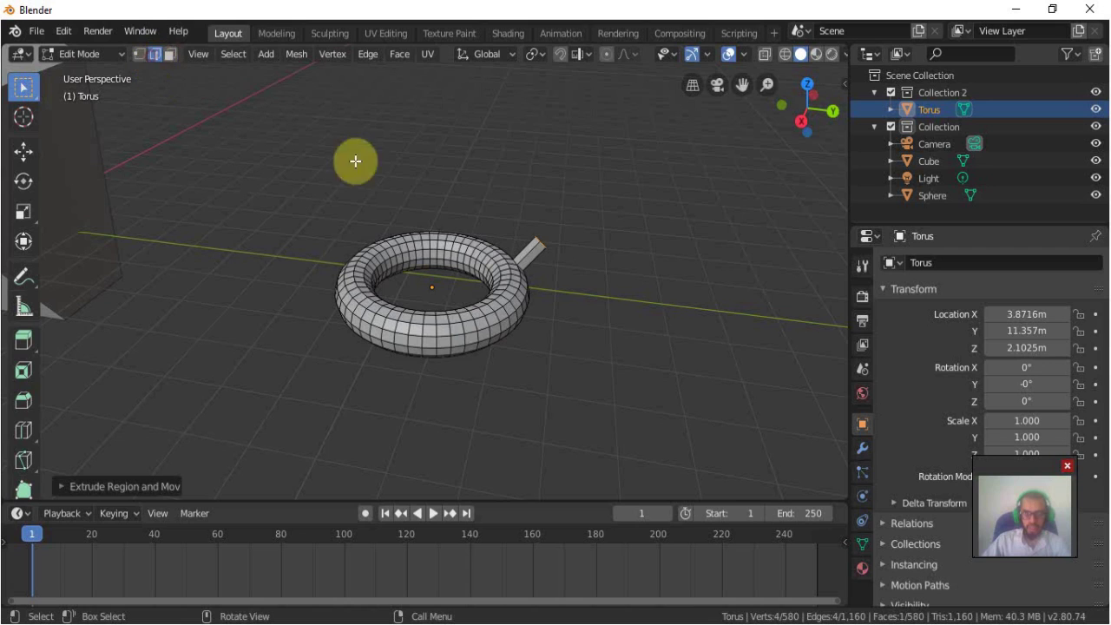
left_click(512, 290)
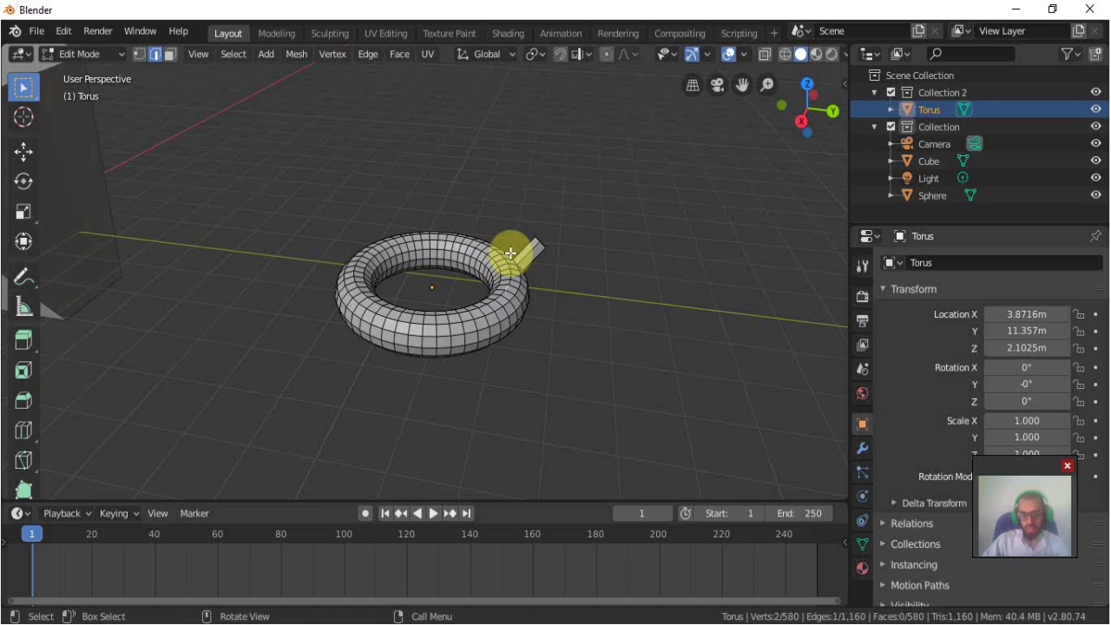
key("g")
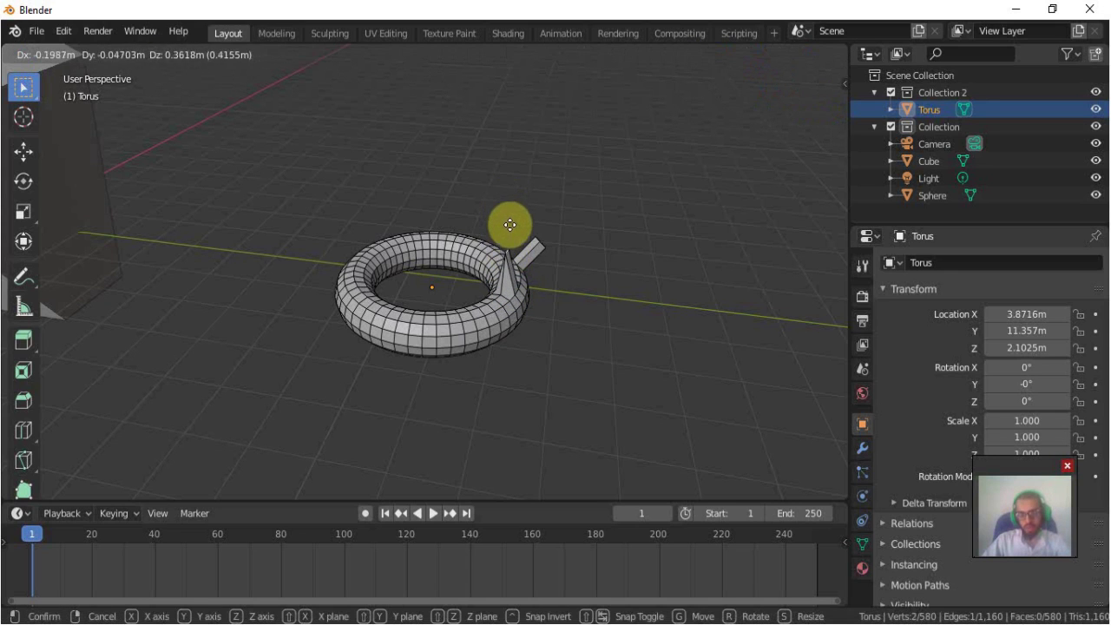
left_click(538, 257)
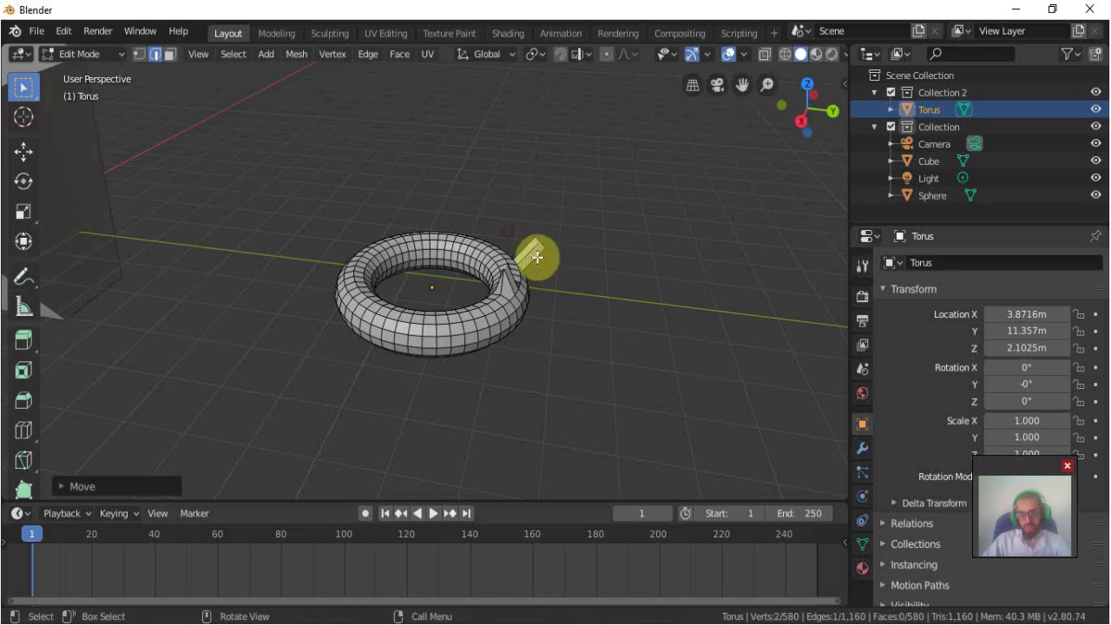
- Rotate the raised edge to slant the prong and return to Object Mode
middle_click_drag(544, 298, 340, 290)
key("r")
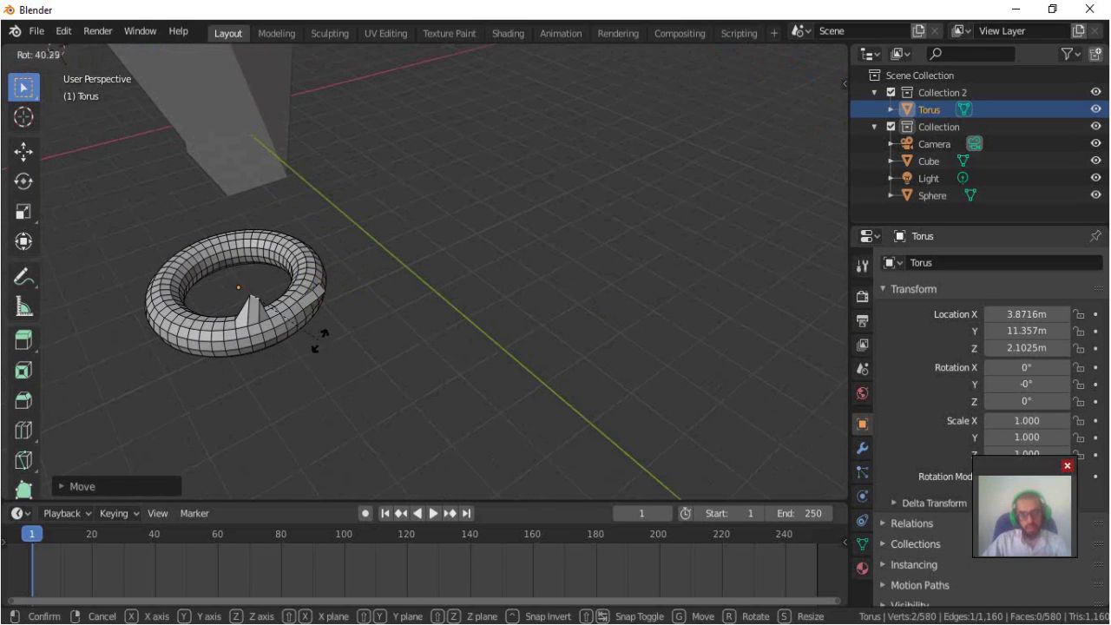
left_click(327, 289)
mouse_move(368, 325)
middle_mouse_down()
mouse_move(276, 320)
mouse_move(454, 354)
middle_mouse_up()
scroll(493, 275, "up", 3)
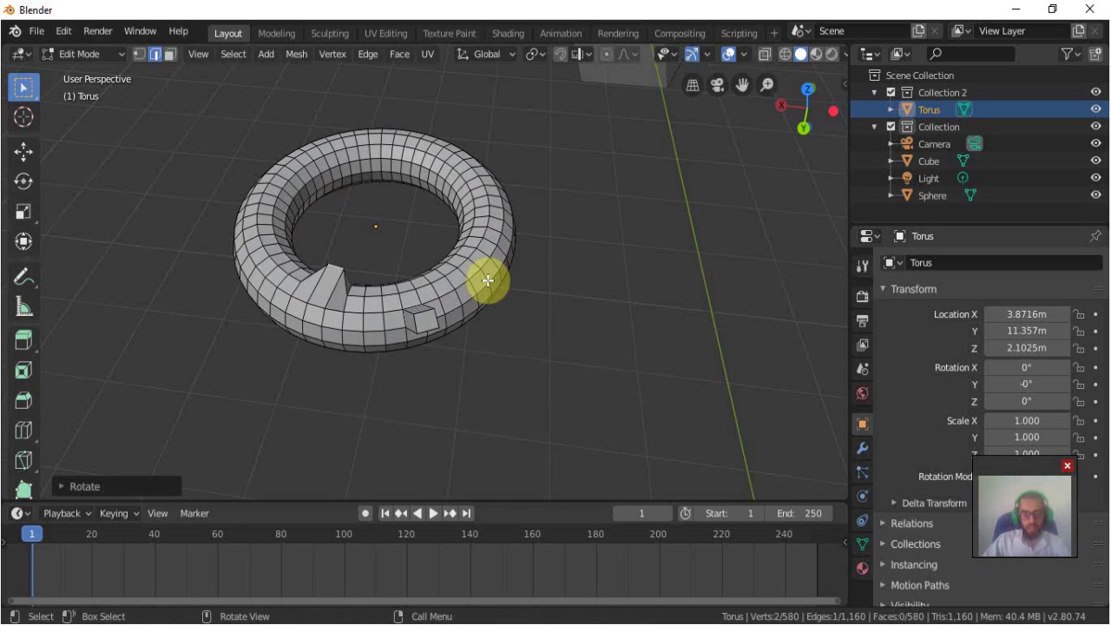
key("Tab")
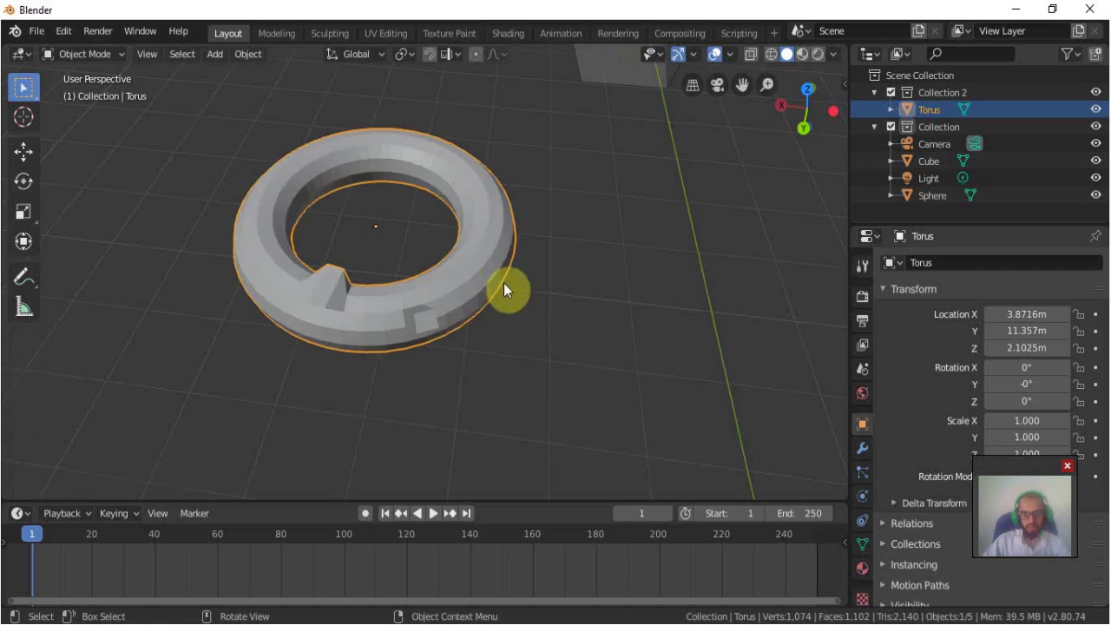
- Select the sphere hidden inside the cube and move it to -0.41164, 7.2816, -0.29634 m
scroll(486, 300, "down", 3)
mouse_move(474, 306)
middle_mouse_down()
mouse_move(607, 305)
mouse_move(452, 329)
mouse_move(570, 358)
middle_mouse_up()
scroll(591, 299, "down", 3)
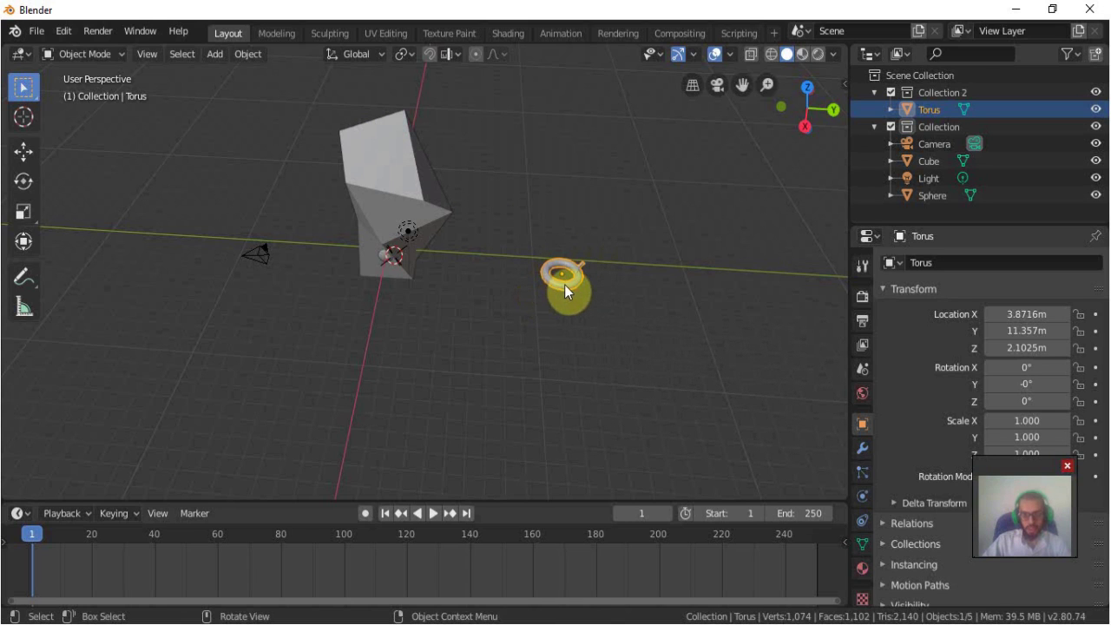
left_click(382, 256)
left_click(384, 257)
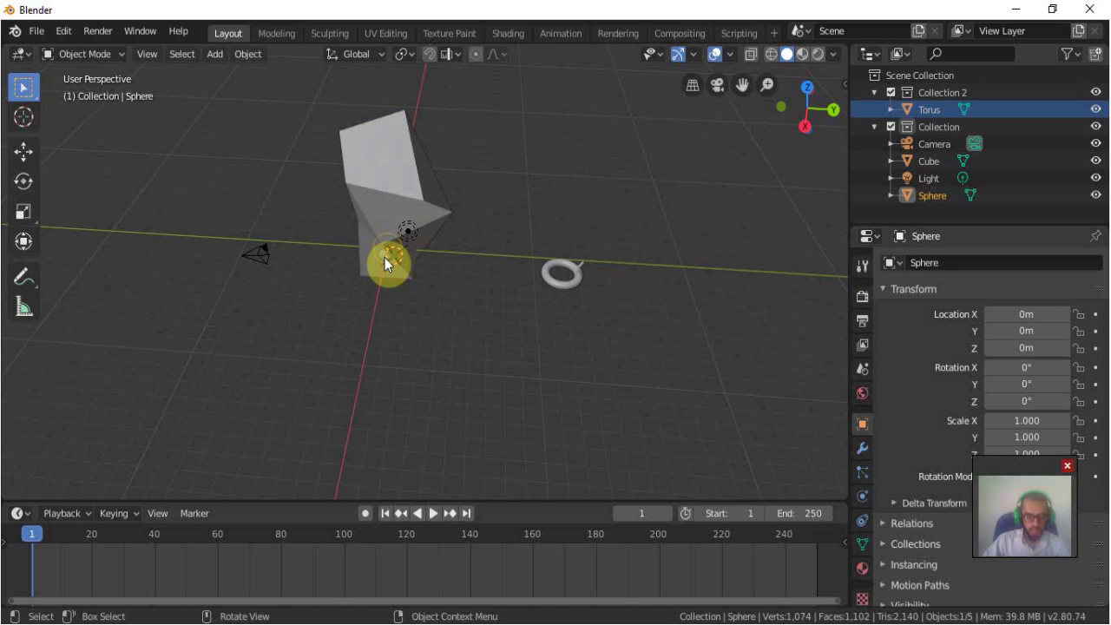
key("g")
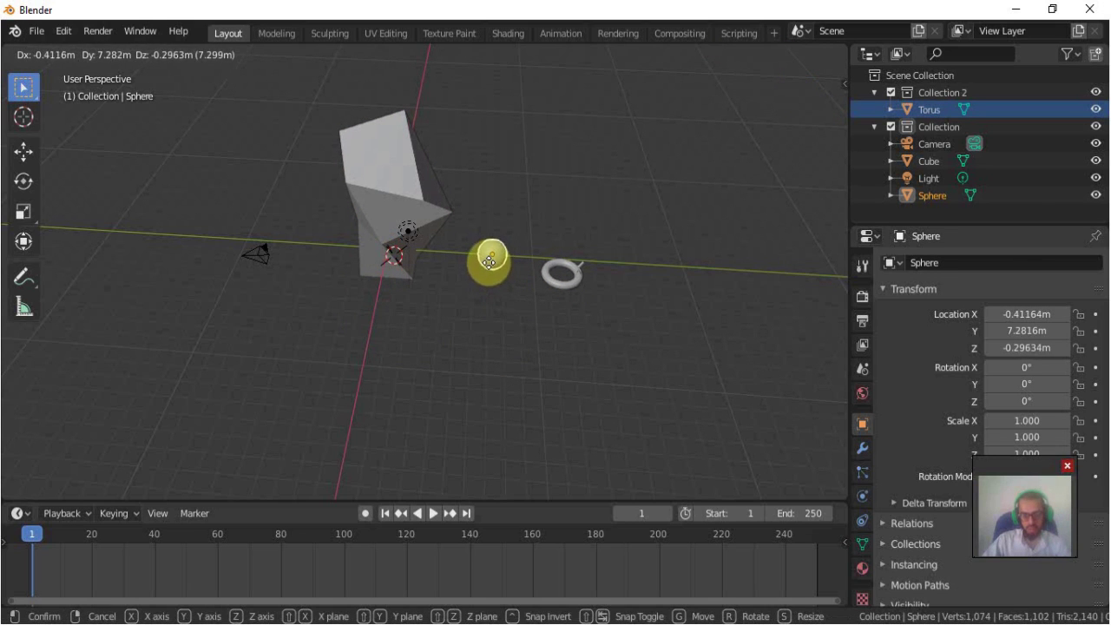
left_click(488, 261)
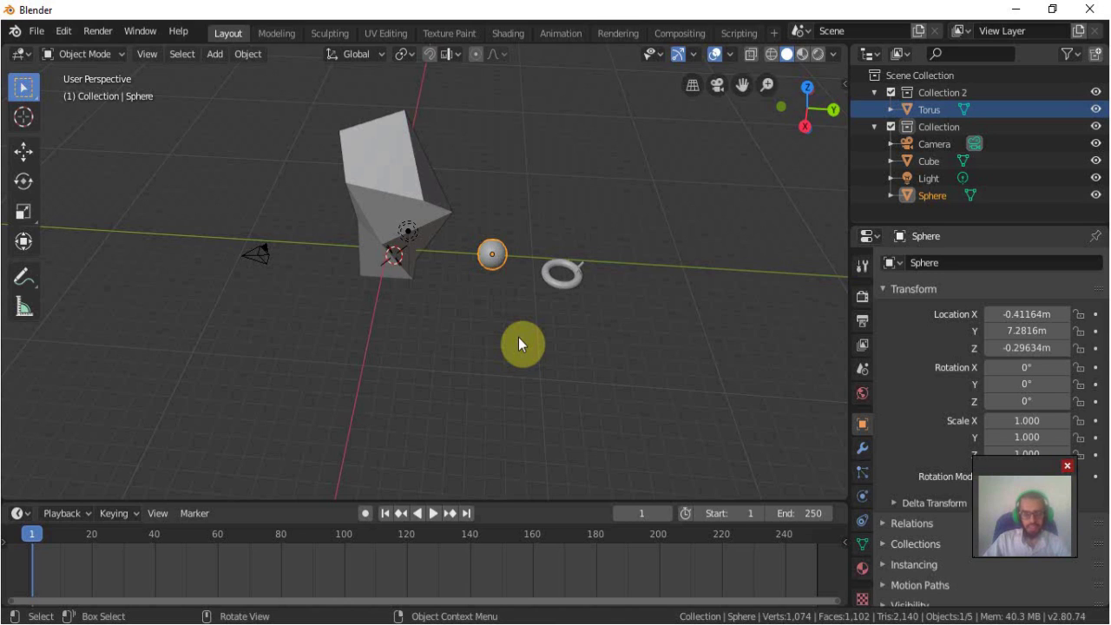
left_click(575, 276)
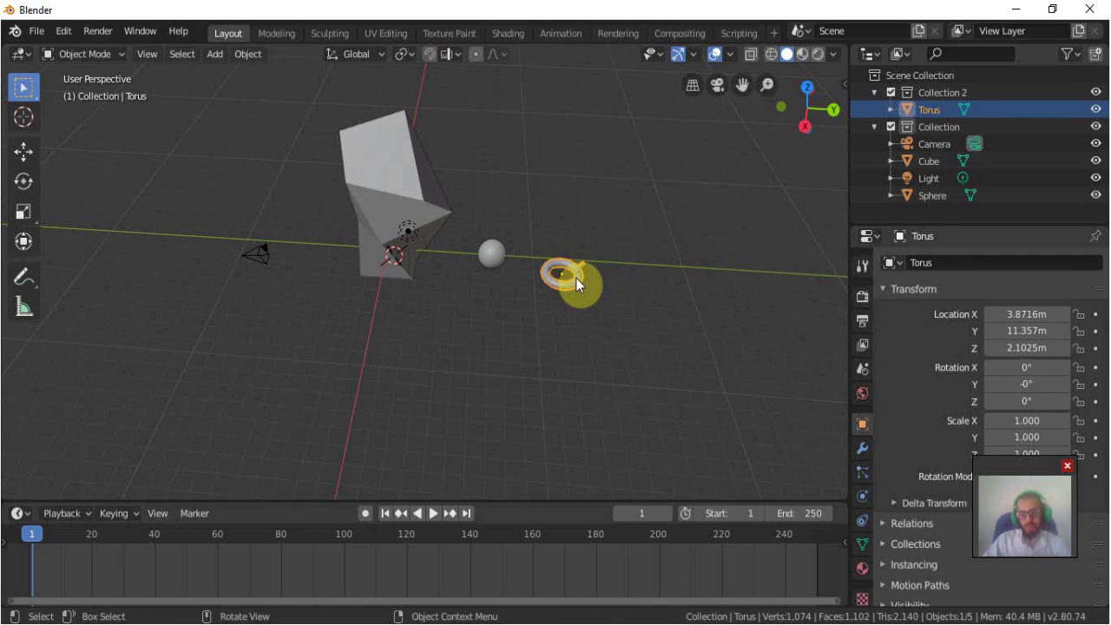
- From the front view, rotate the torus 90°
middle_click_drag(569, 289, 522, 342)
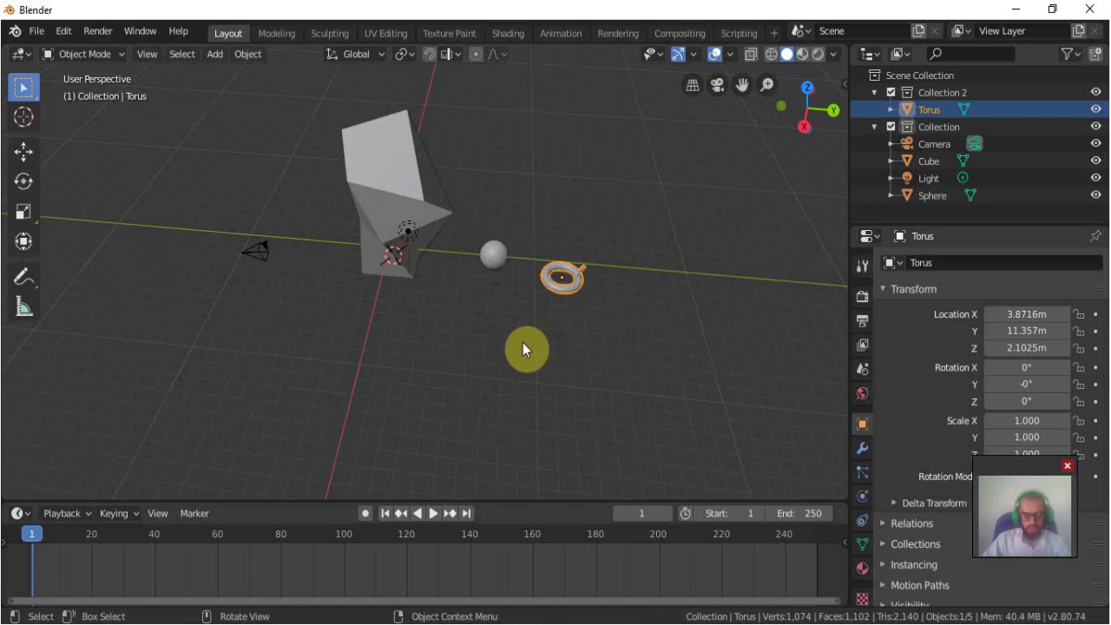
key("KP_1")
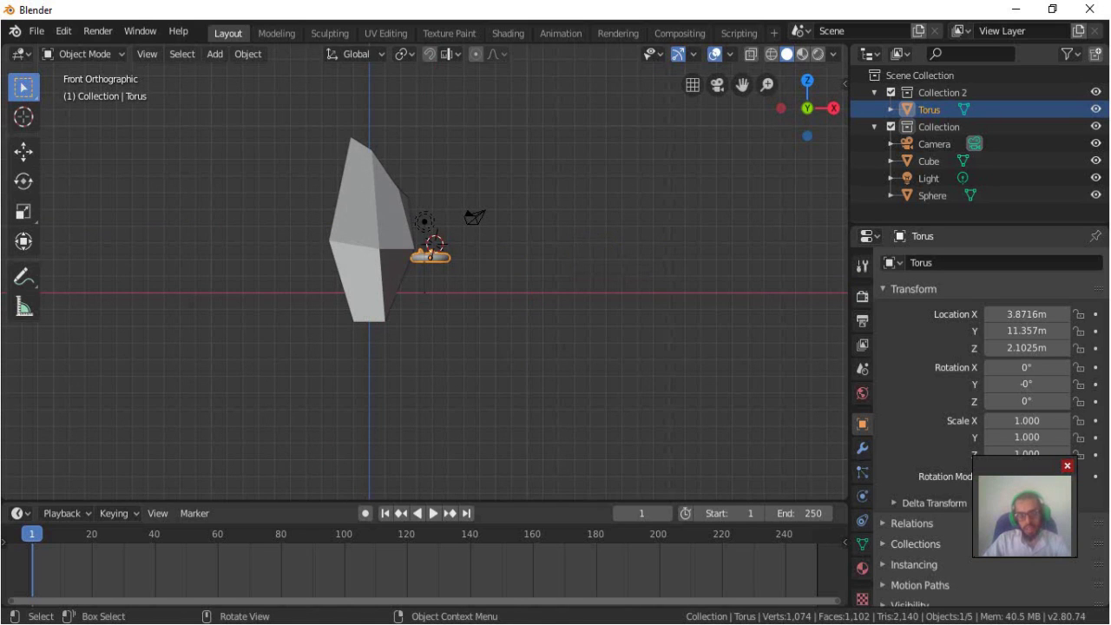
key("r")
type("90")
left_click(587, 259)
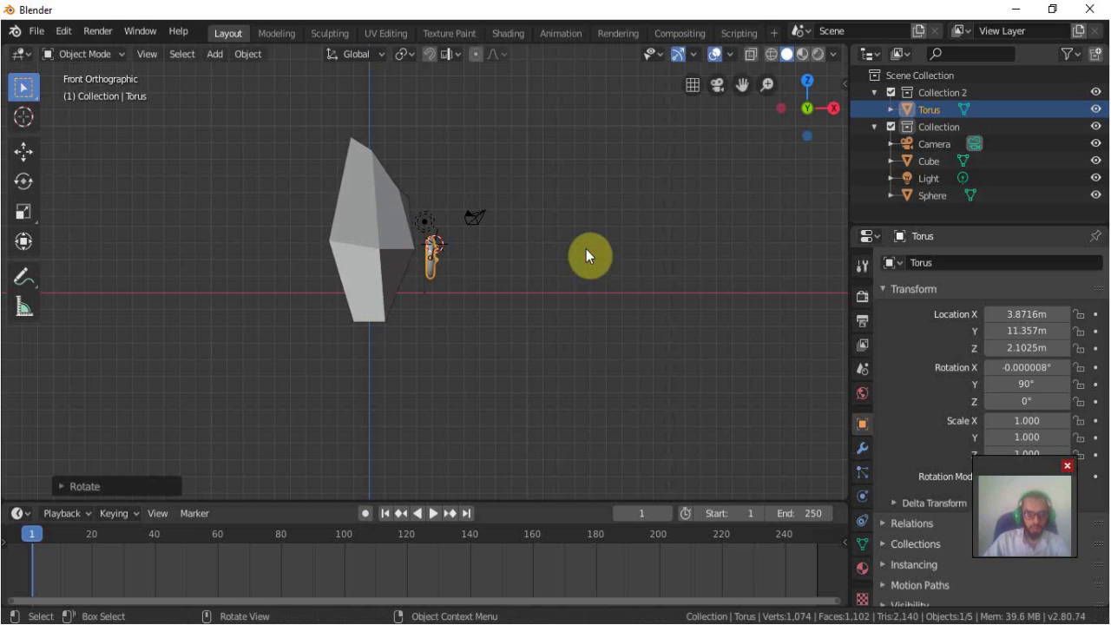
mouse_move(587, 259)
middle_mouse_down()
mouse_move(590, 297)
mouse_move(470, 333)
mouse_move(358, 335)
mouse_move(374, 342)
middle_mouse_up()
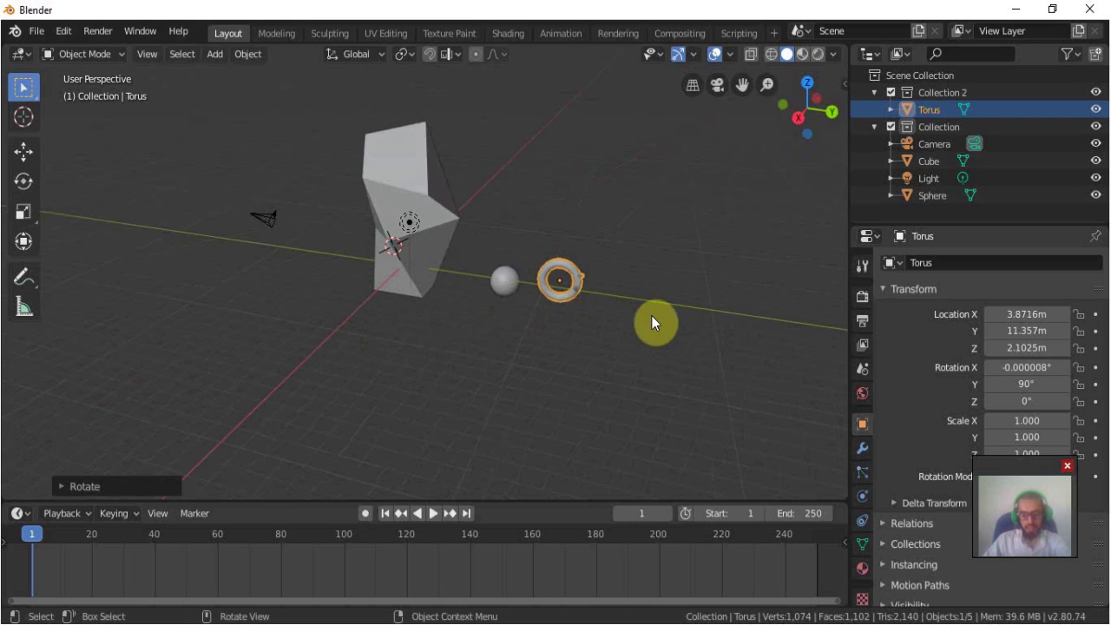
- In top view, move the torus farther out along Y
key("KP_7")
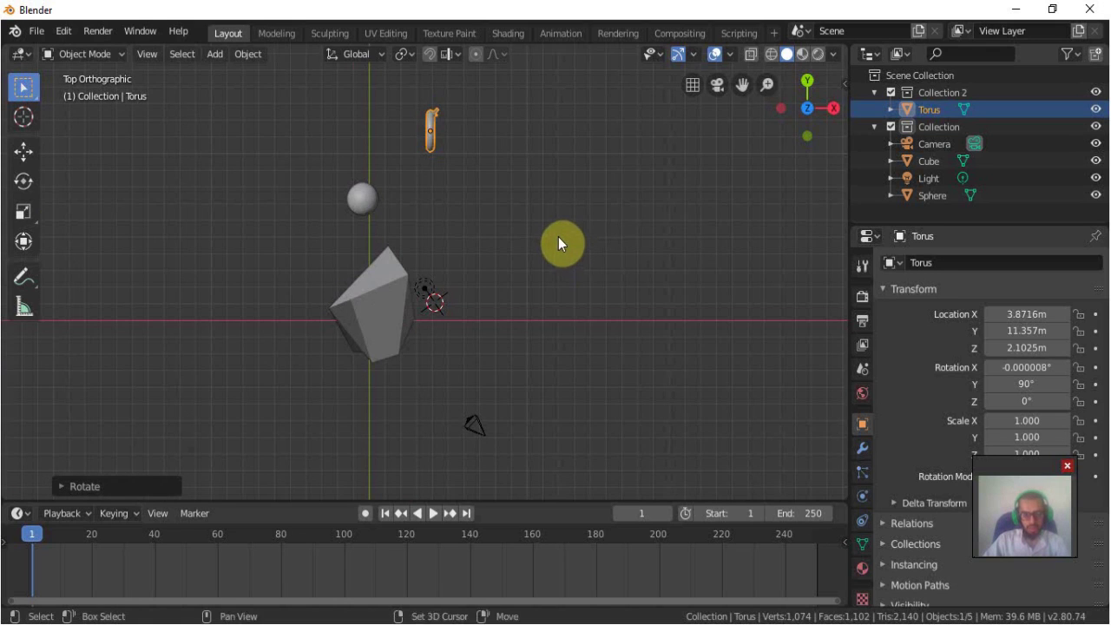
middle_click_drag(466, 180, 508, 330, "shift")
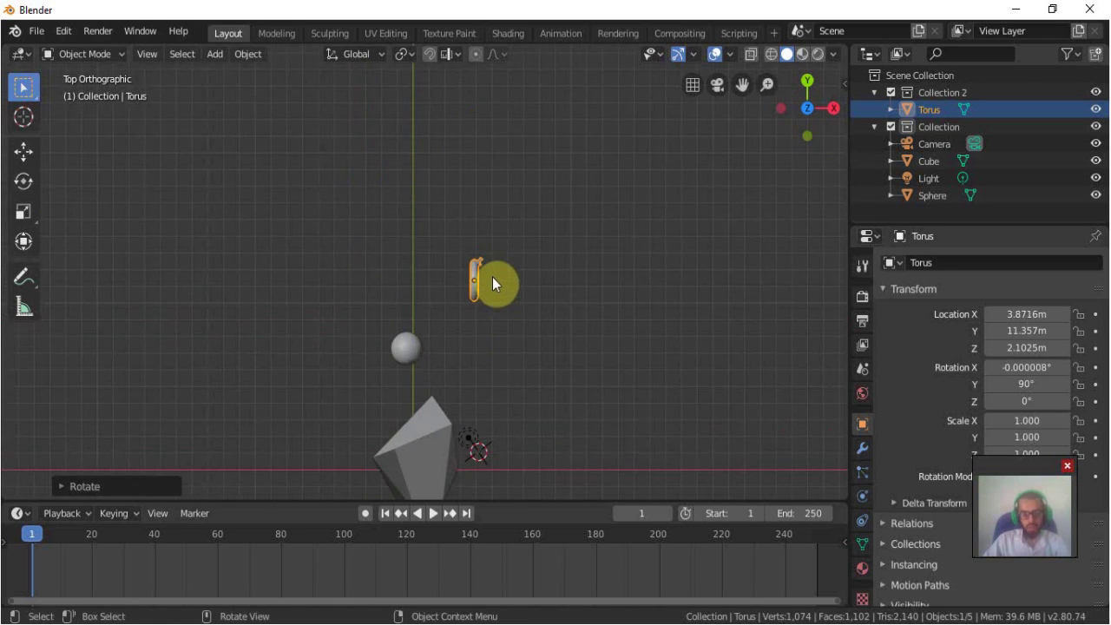
key("g")
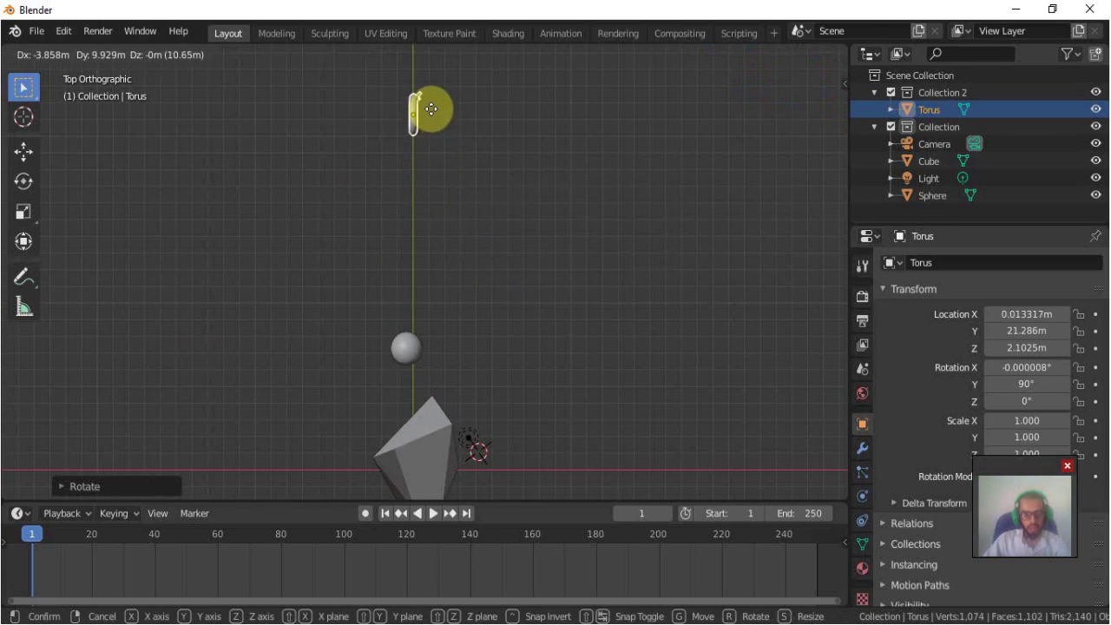
left_click(434, 110)
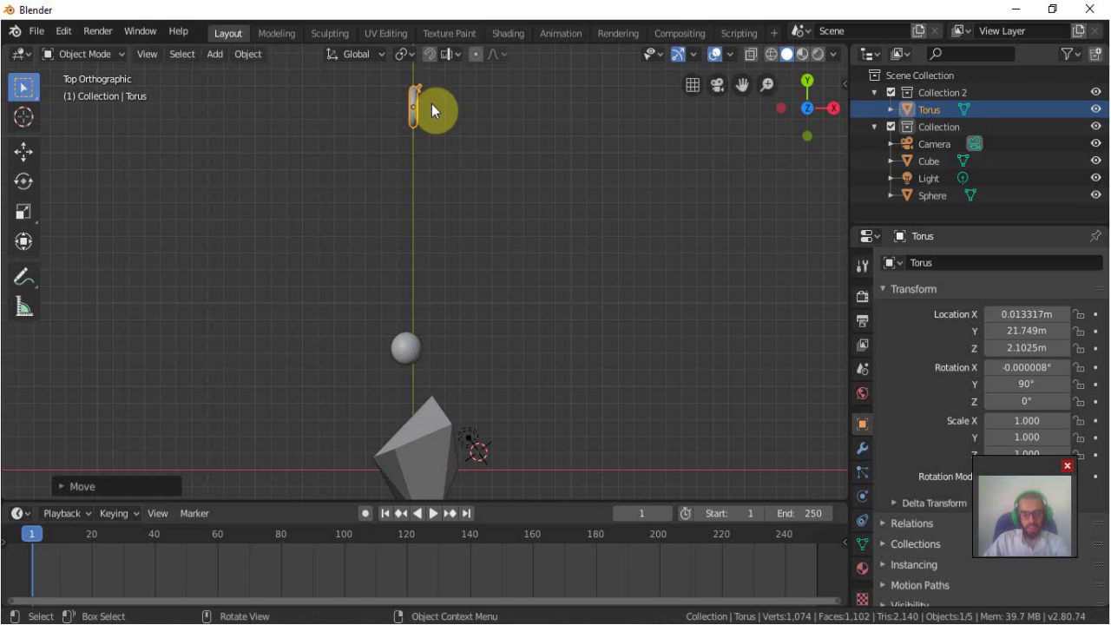
- From the right view, scale the torus to 2.822 and raise it to Y 26.276, Z 3.5429 m
key("KP_3")
key("s")
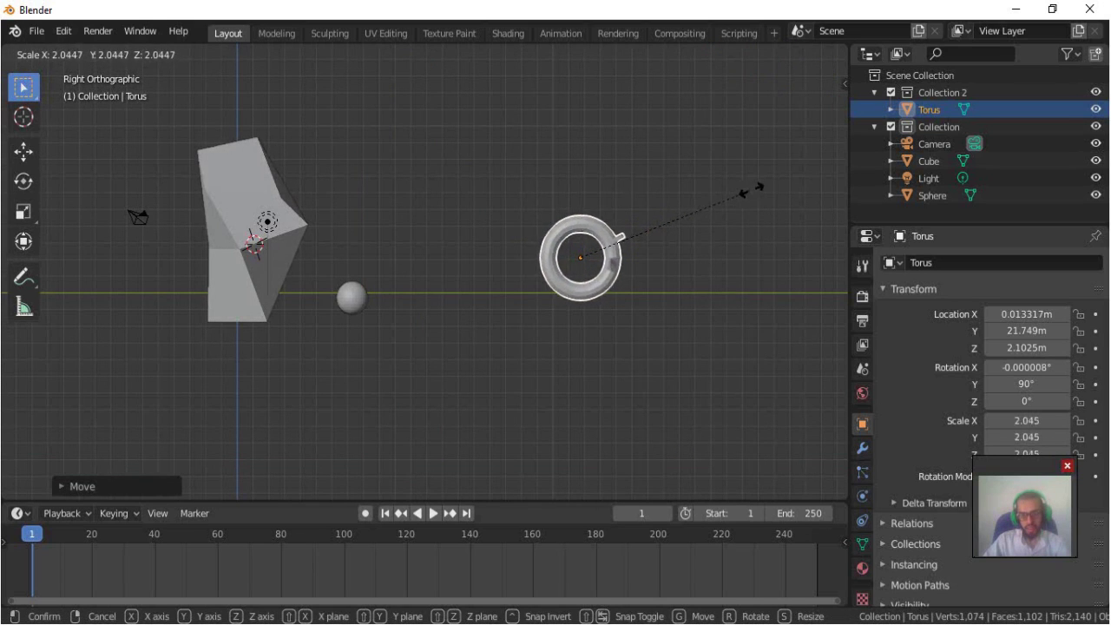
left_click(815, 176)
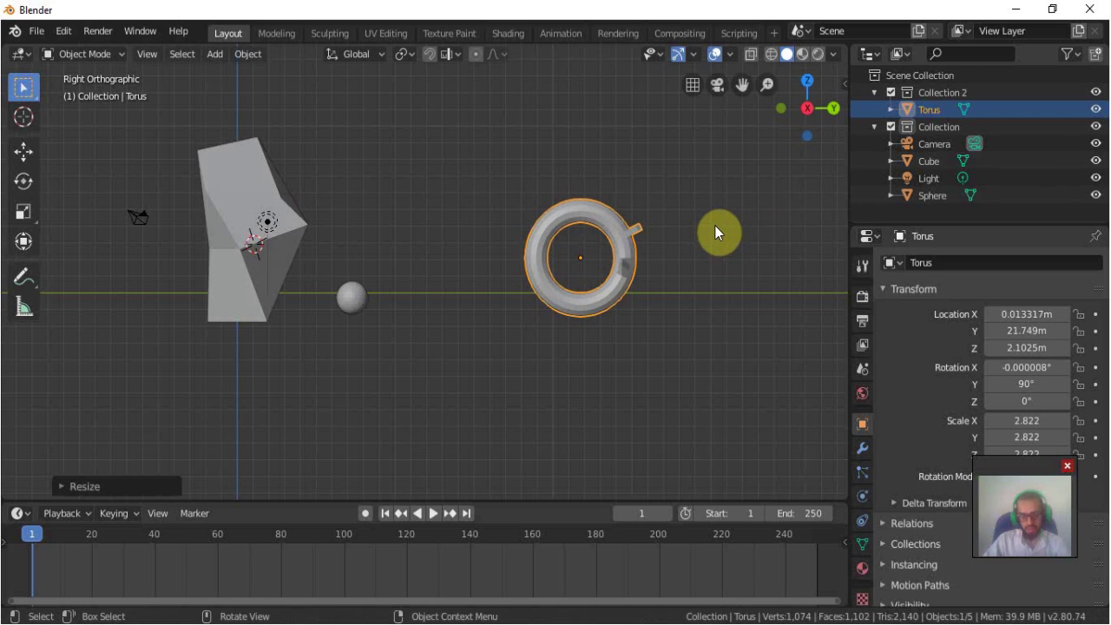
key("g")
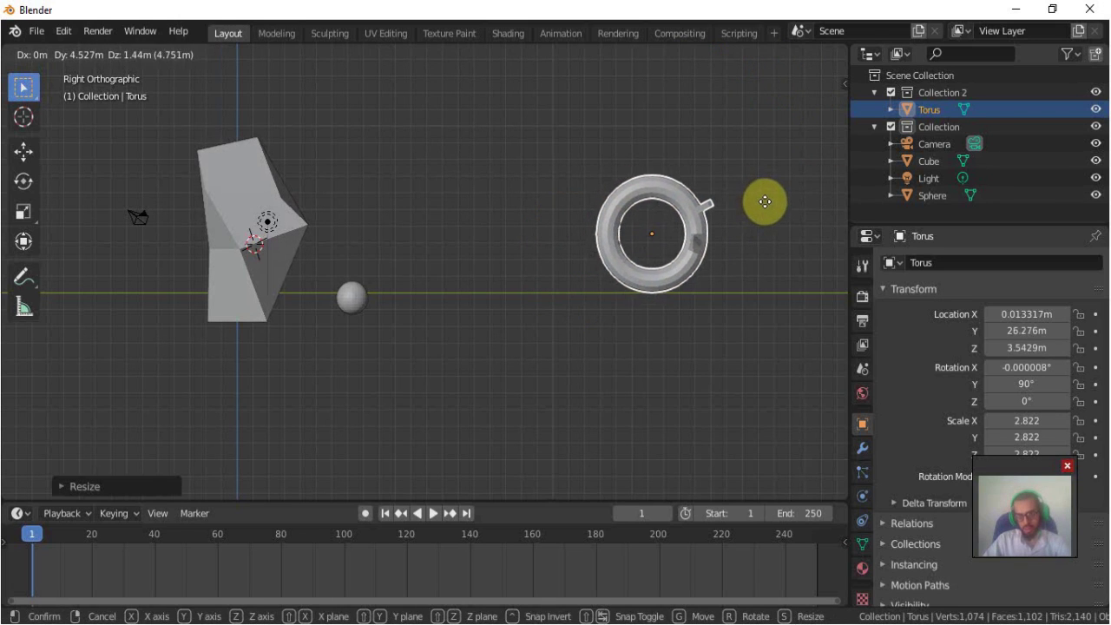
left_click(764, 201)
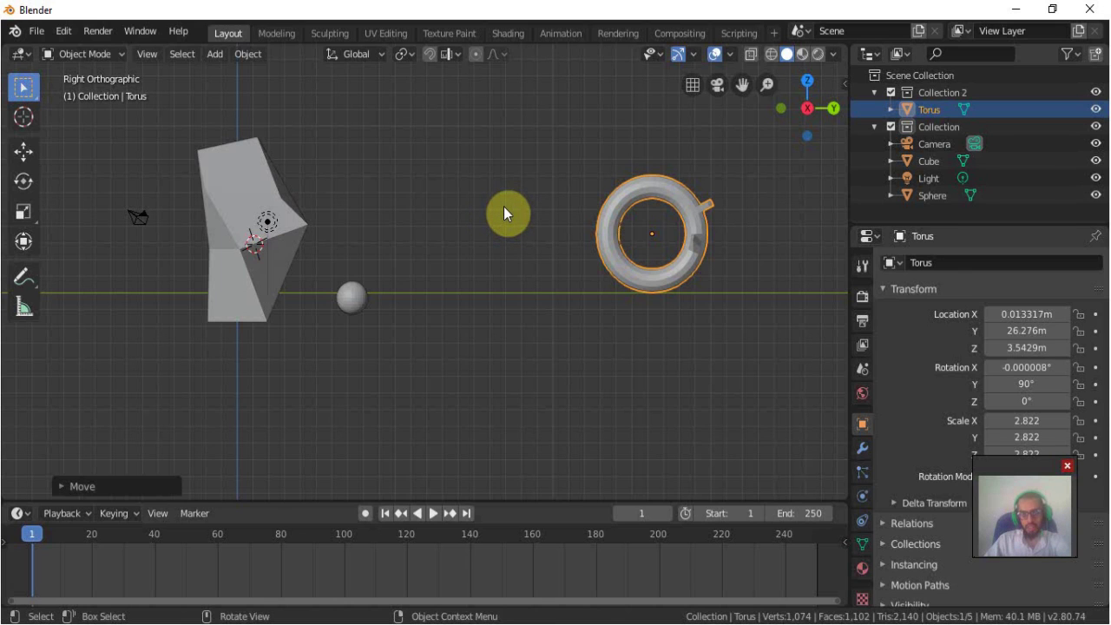
- Insert a LocRotScale keyframe for the torus at frame 1 and play the animation
key("i")
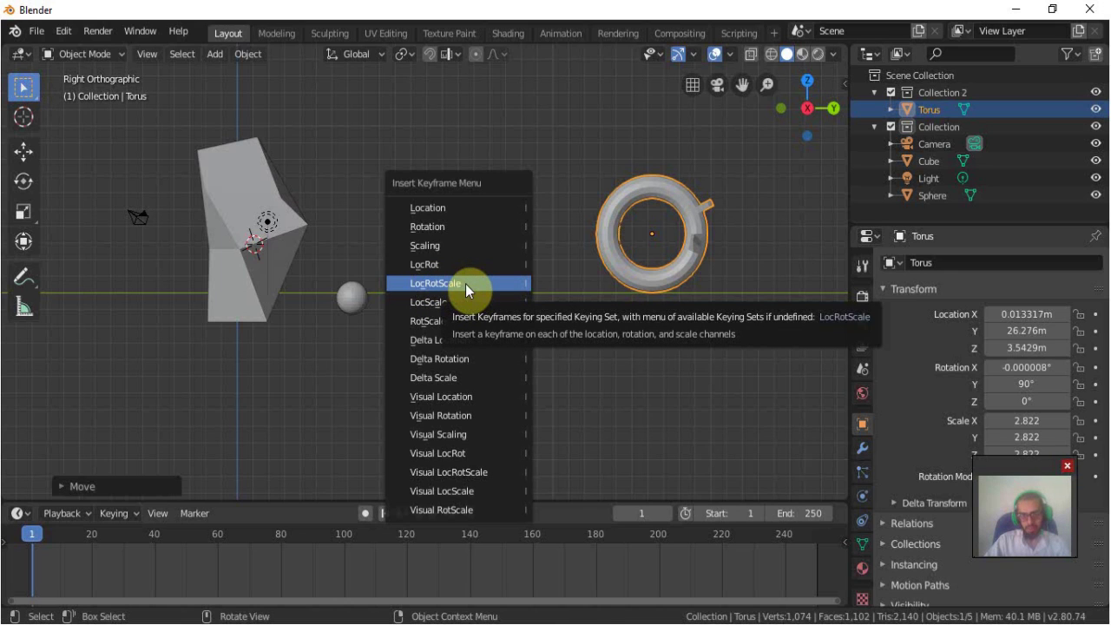
left_click(465, 284)
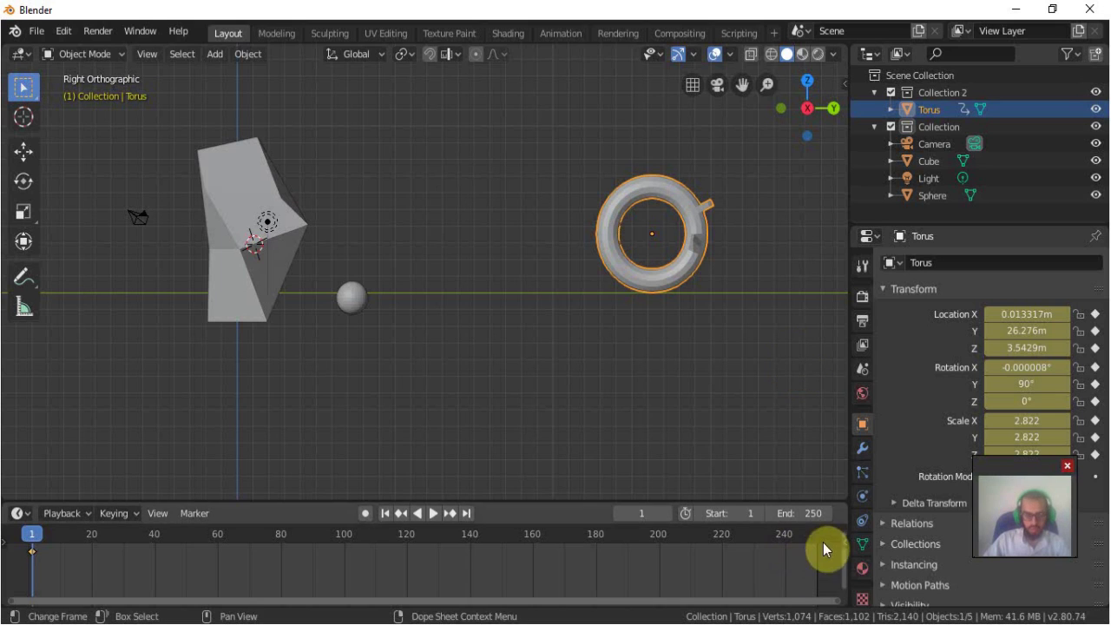
key("space")
- At frame 250, move the torus along global Y to 11.511m
mouse_move(112, 539)
left_mouse_down()
mouse_move(766, 597)
mouse_move(818, 589)
left_mouse_up()
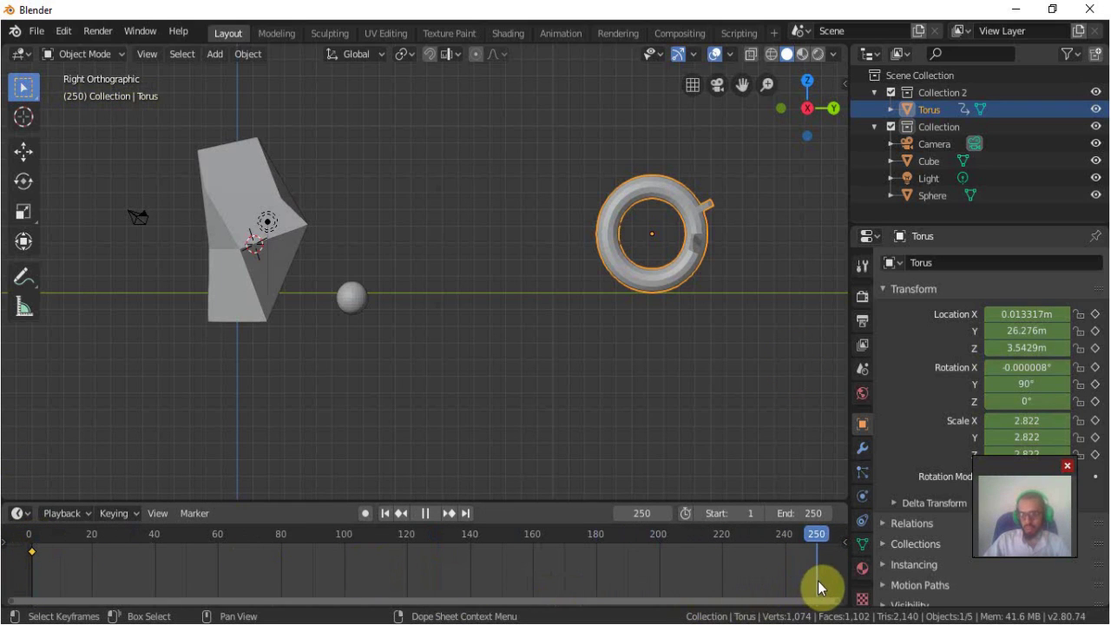
key("space")
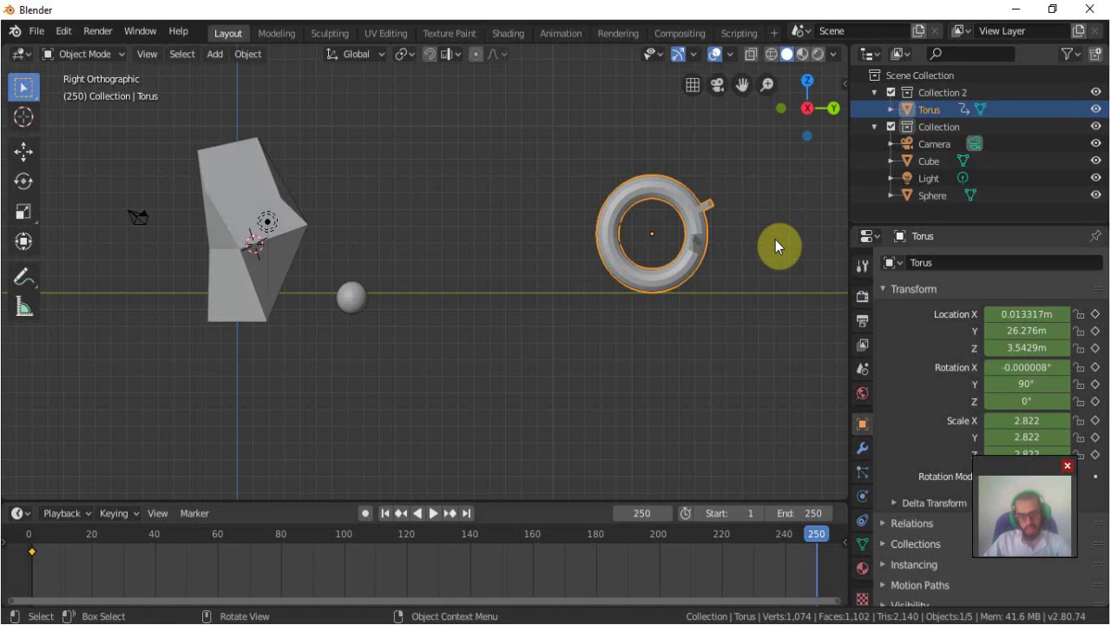
key("g")
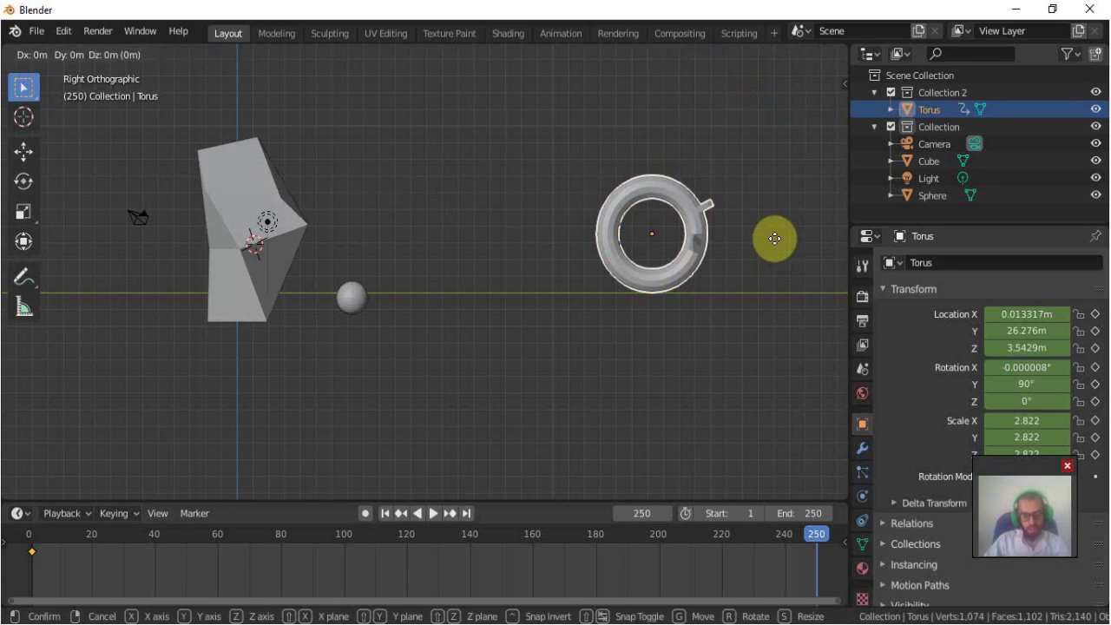
key("y")
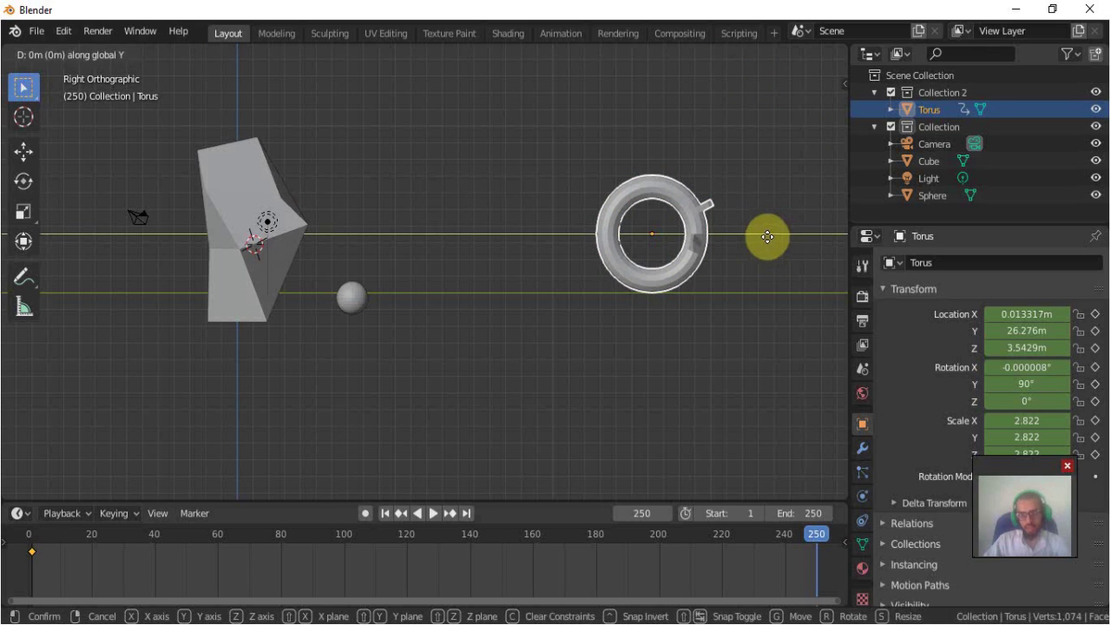
left_click(543, 254)
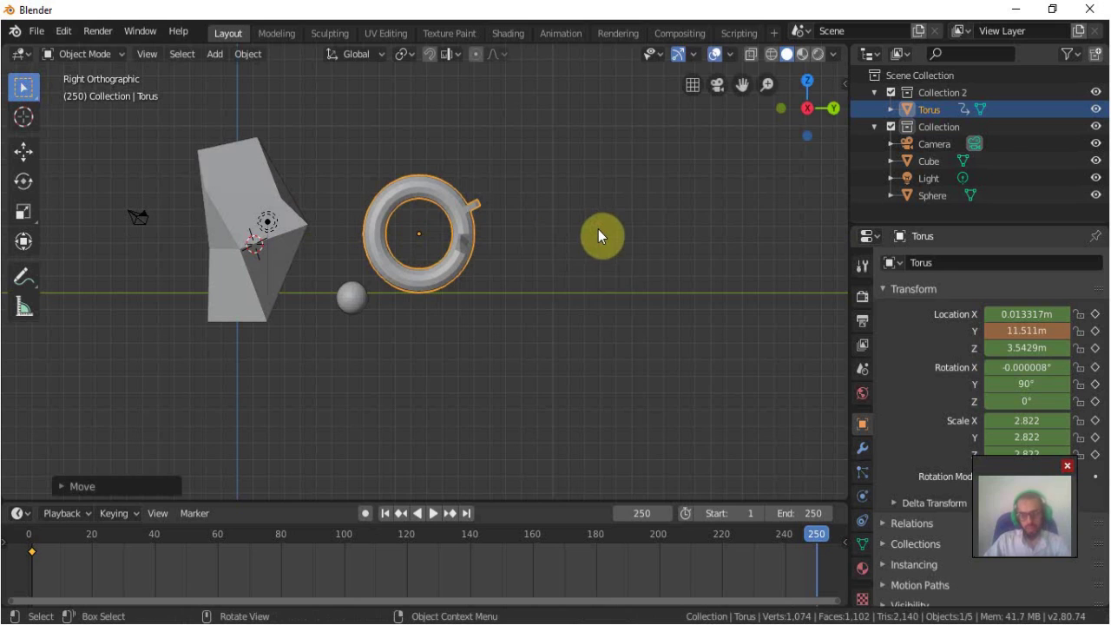
- Rotate the torus to 90°, -260°, 90° and shrink it to scale 1.976
key("r")
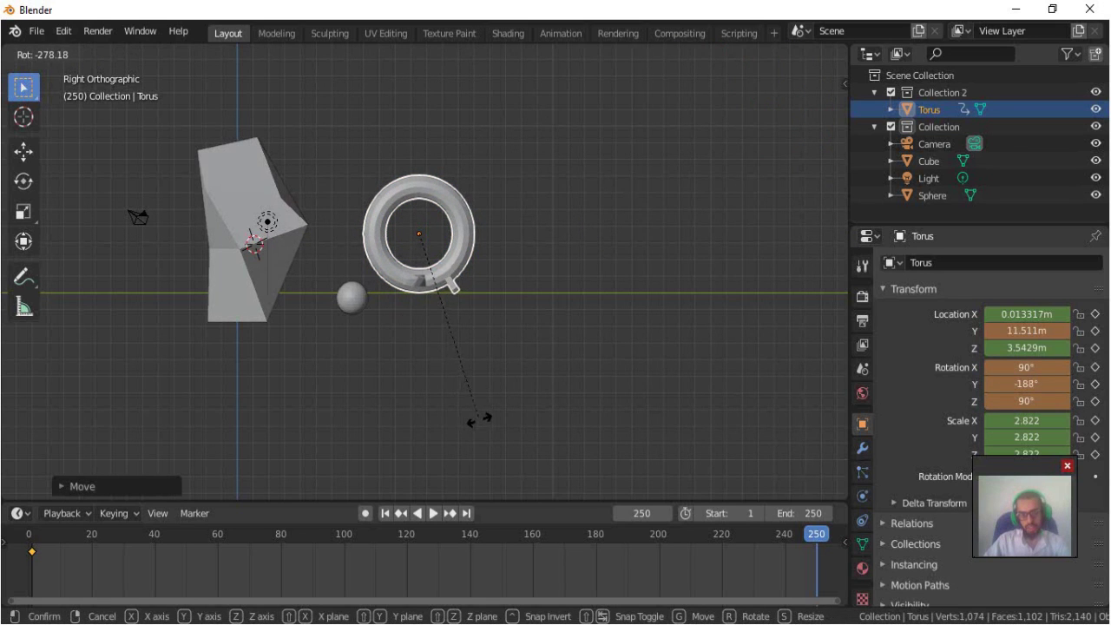
left_click(584, 233)
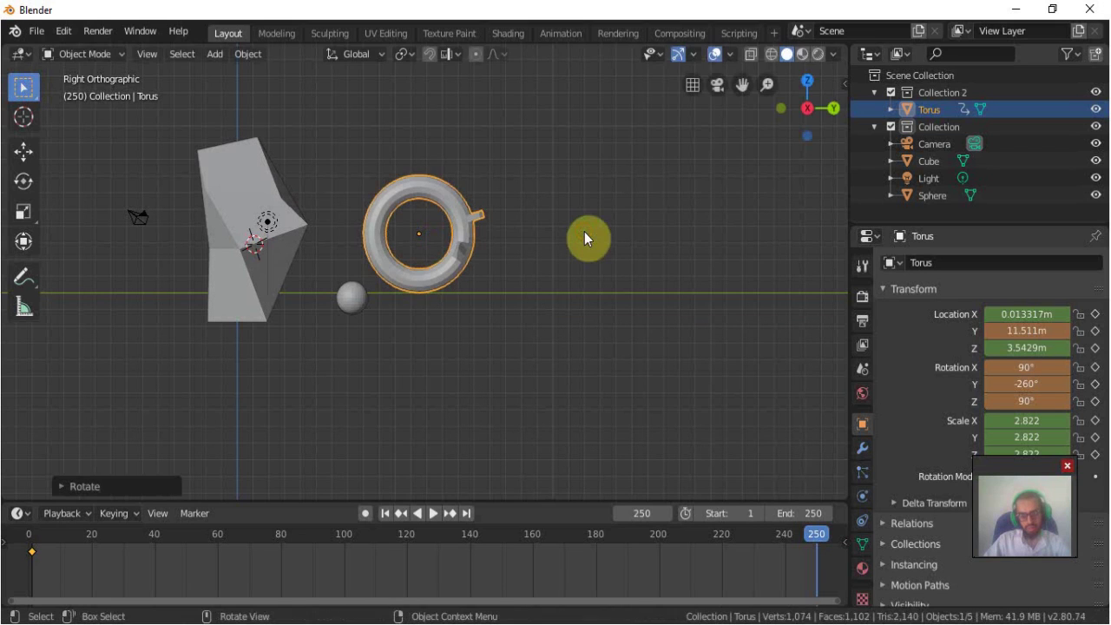
key("s")
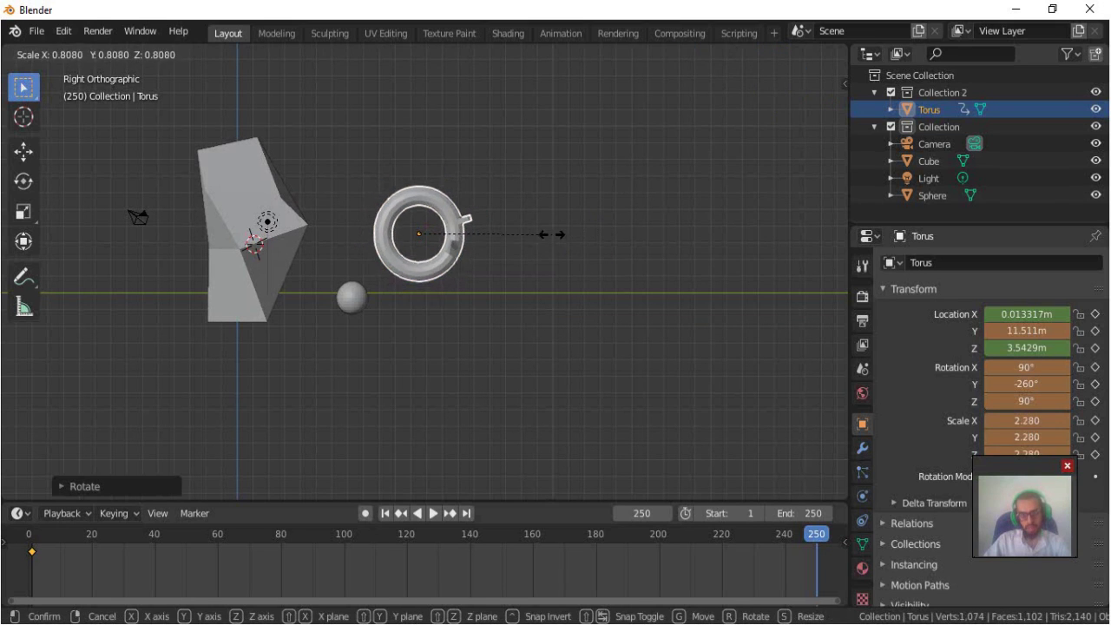
left_click(441, 210)
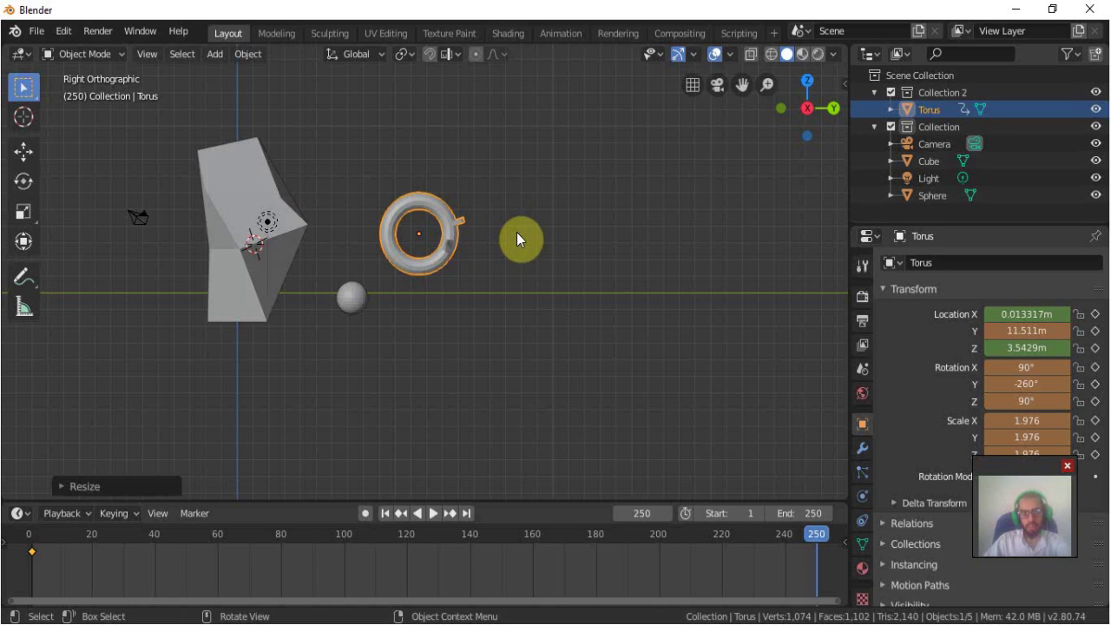
key("i")
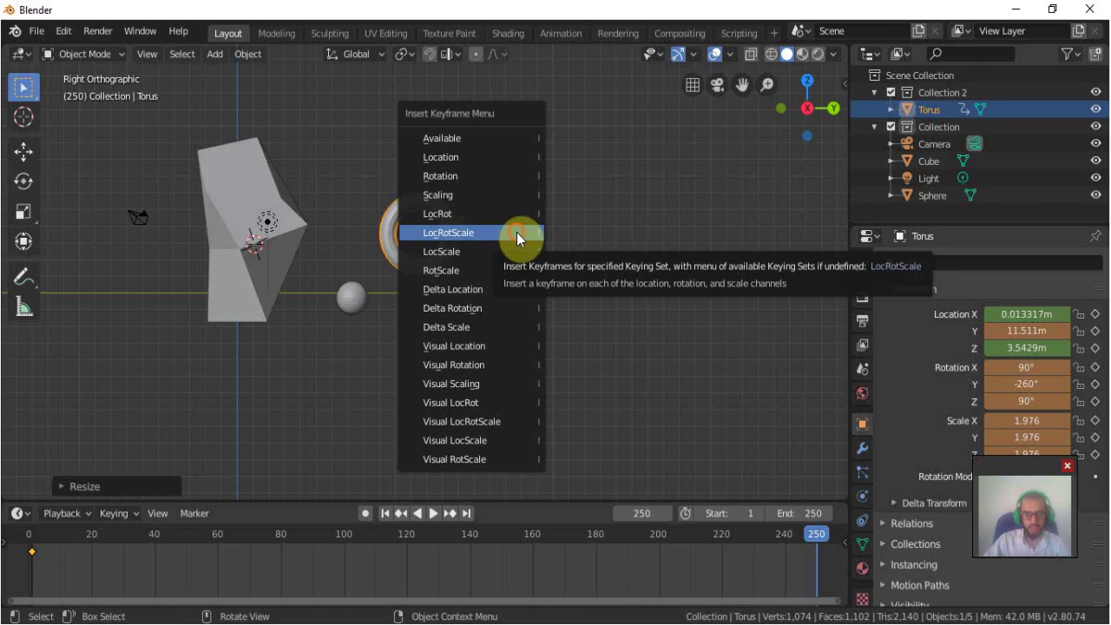
- Insert a LocRotScale keyframe at frame 250, then scrub back to frame 147 to check the motion
left_click(517, 232)
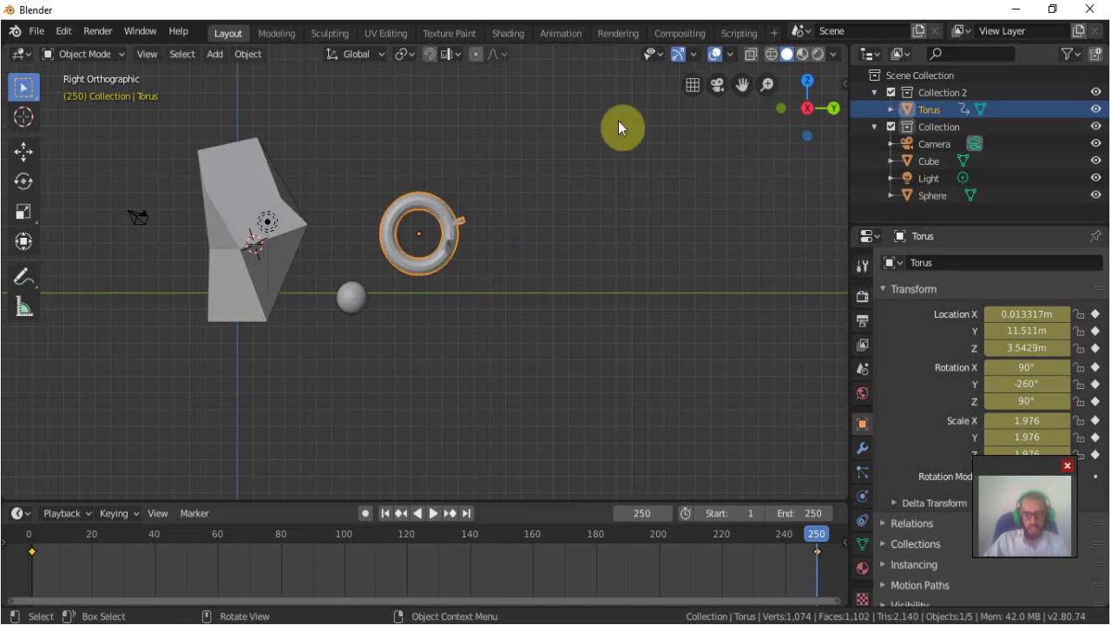
mouse_move(816, 538)
left_mouse_down()
mouse_move(446, 569)
mouse_move(30, 567)
mouse_move(116, 554)
mouse_move(436, 608)
mouse_move(814, 612)
mouse_move(650, 330)
left_mouse_up()
middle_click_drag(651, 330, 563, 373)
- Deselect the keyframes, play the torus animation while orbiting the view, and stop back at frame 147
left_click_drag(46, 554, 99, 555)
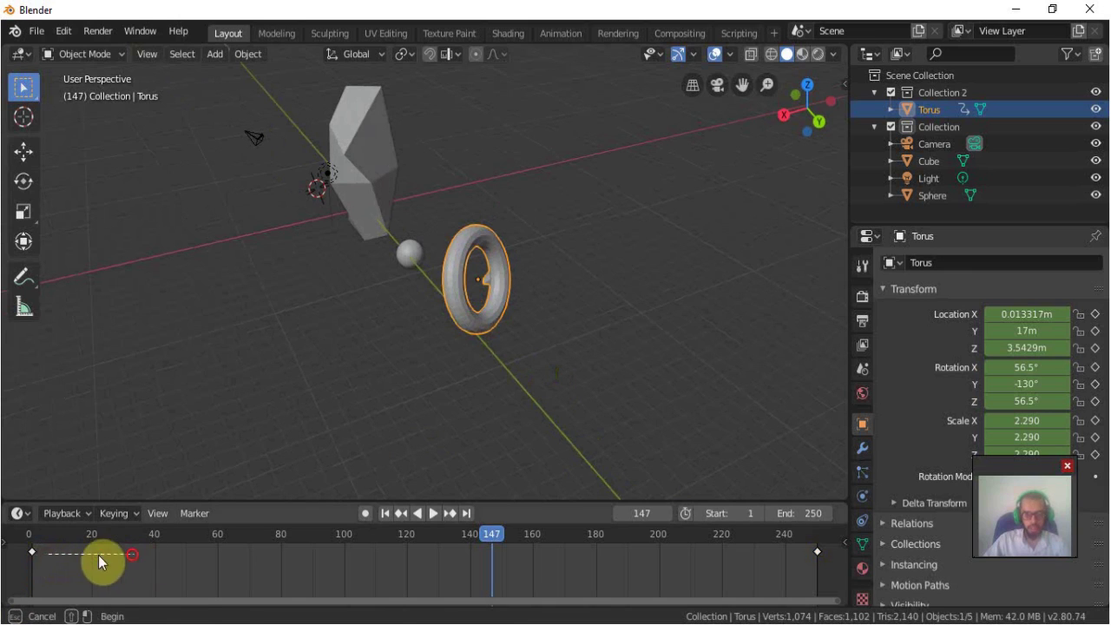
left_click(434, 514)
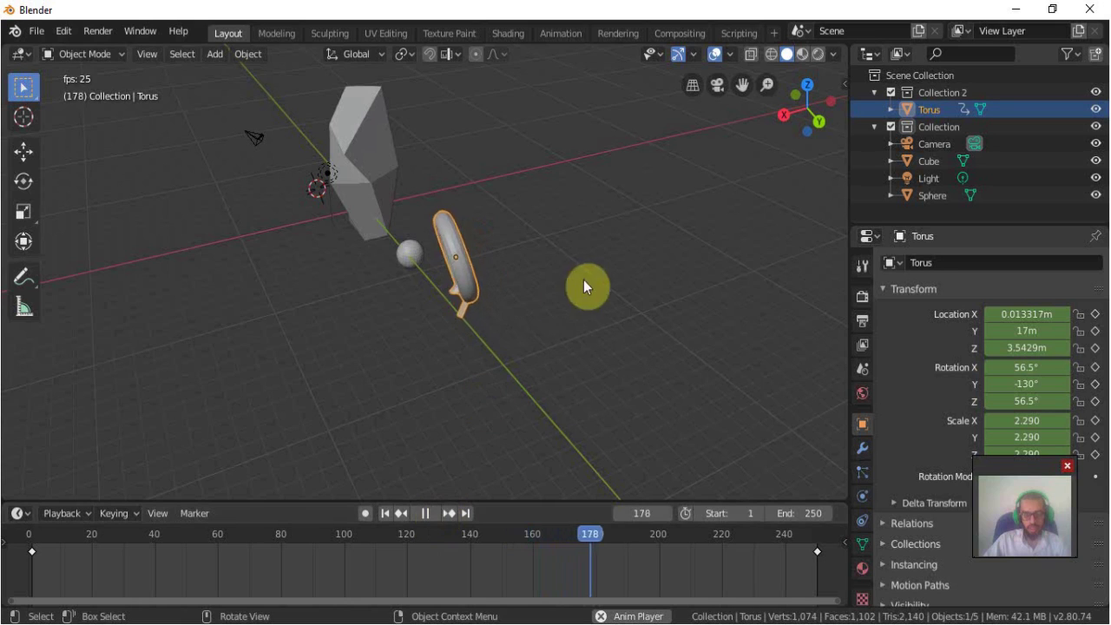
mouse_move(545, 318)
middle_mouse_down()
mouse_move(462, 363)
mouse_move(567, 363)
middle_mouse_up()
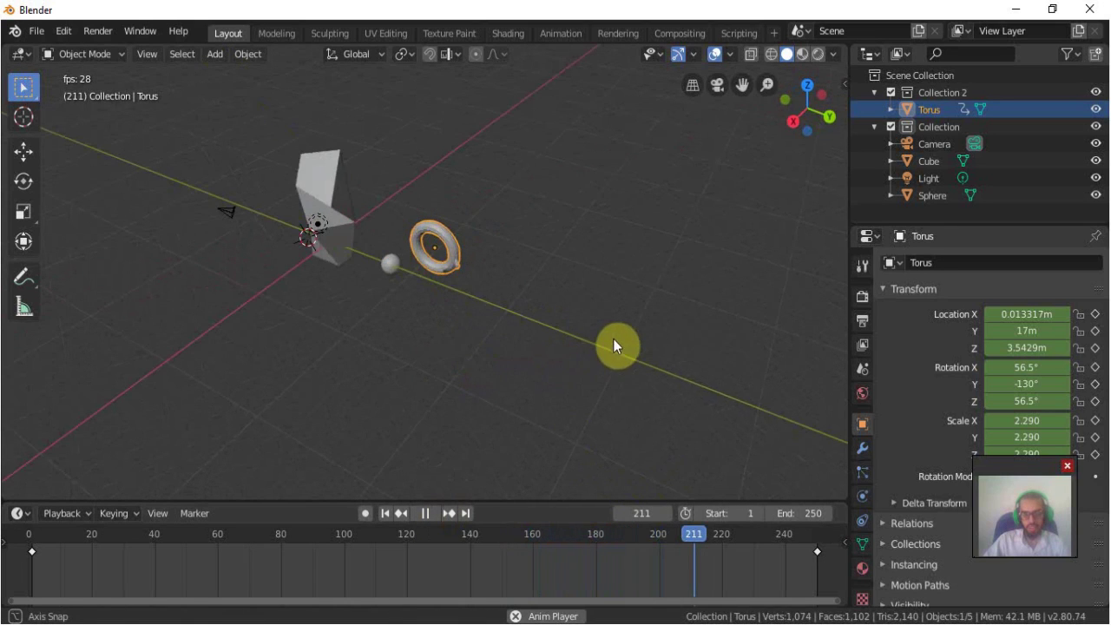
middle_click_drag(621, 332, 621, 331, "alt")
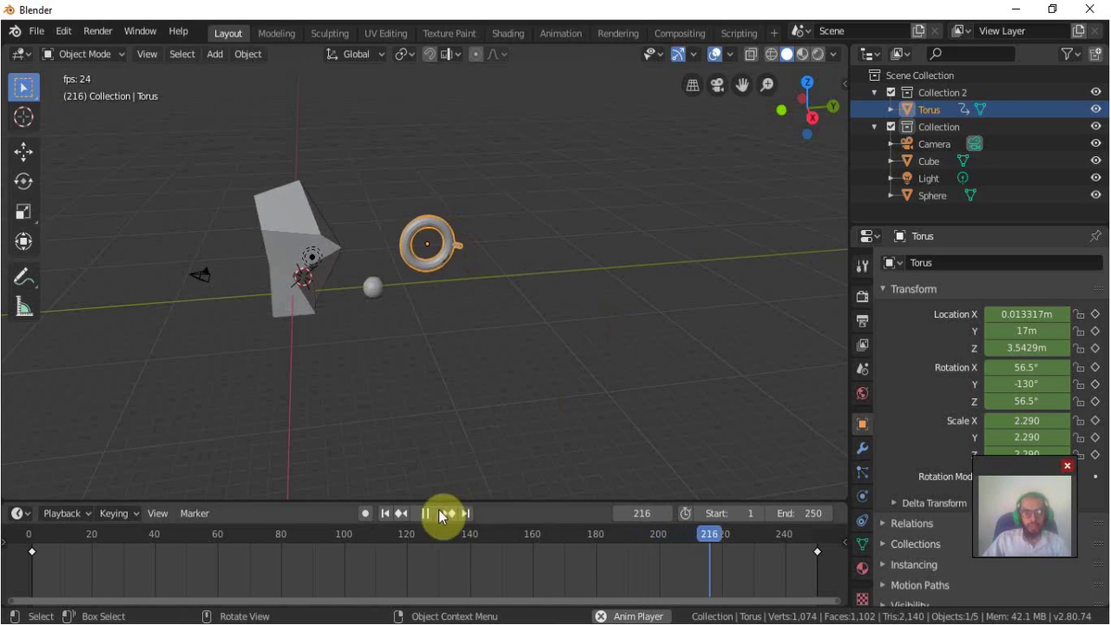
key("Escape")
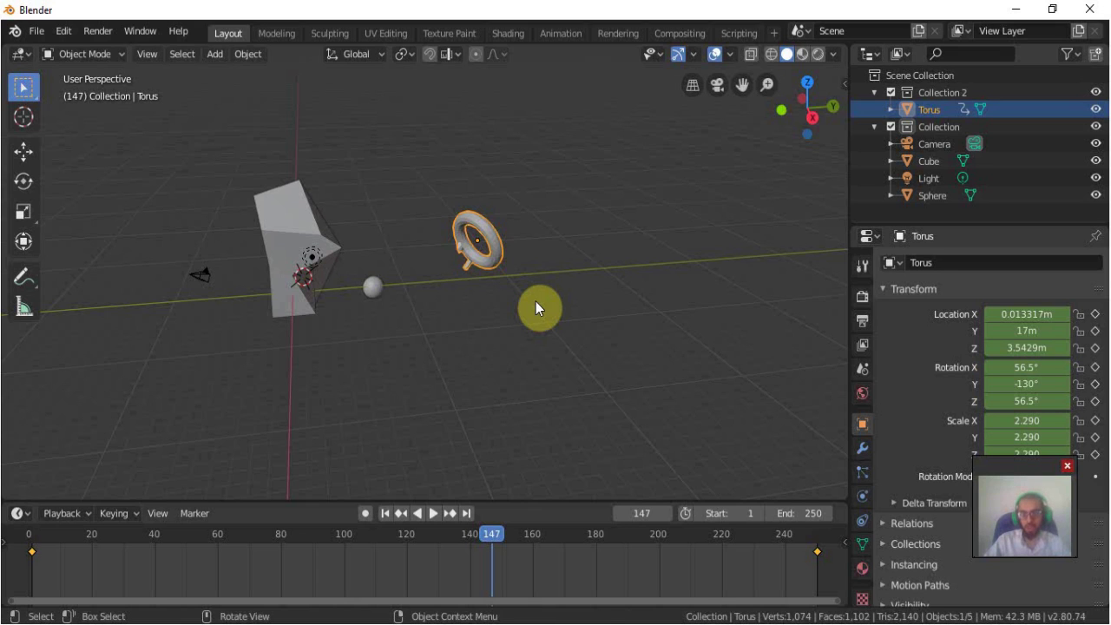
- Open the Add menu in the 3D viewport header
left_click(214, 55)
mouse_move(236, 74)
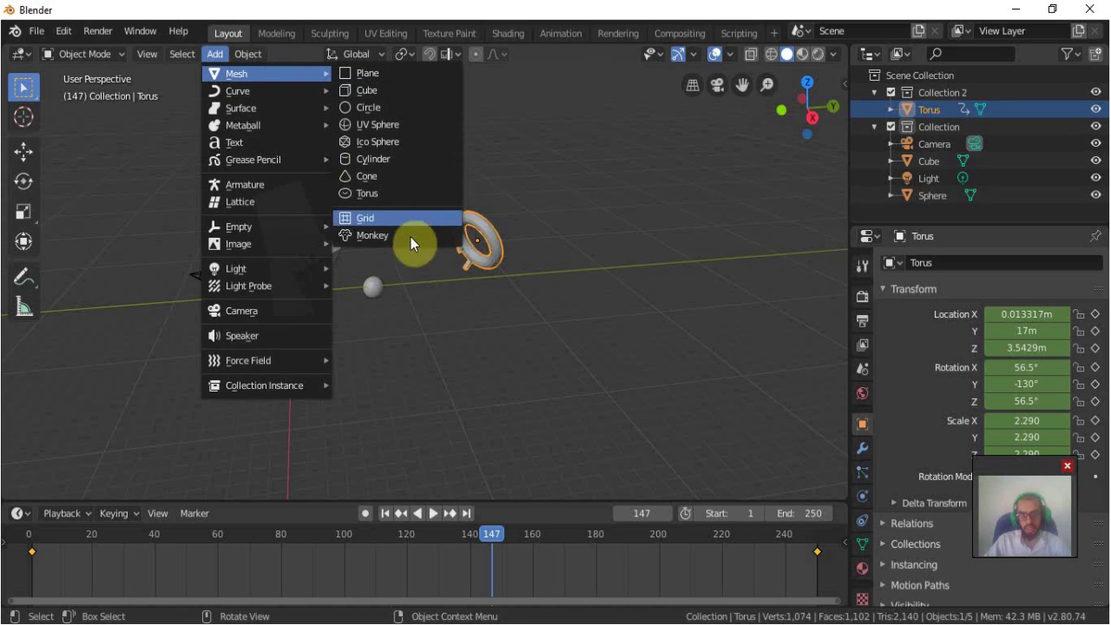